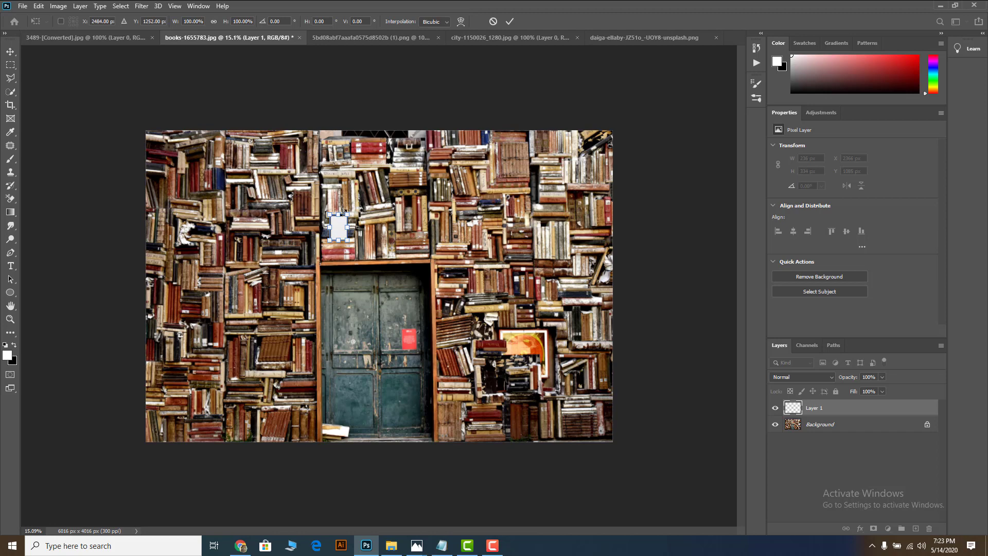
Rotate the white picture frame 90°, enlarge it to about 892%, and place it at the horizontal centre of the bookshelf image
{"action": "left_click_drag", "start_coordinate": [348, 213], "coordinate": [470, 320]}
{"action": "left_click_drag", "start_coordinate": [313, 213], "coordinate": [355, 276]}
{"action": "left_click_drag", "start_coordinate": [516, 385], "coordinate": [500, 374]}
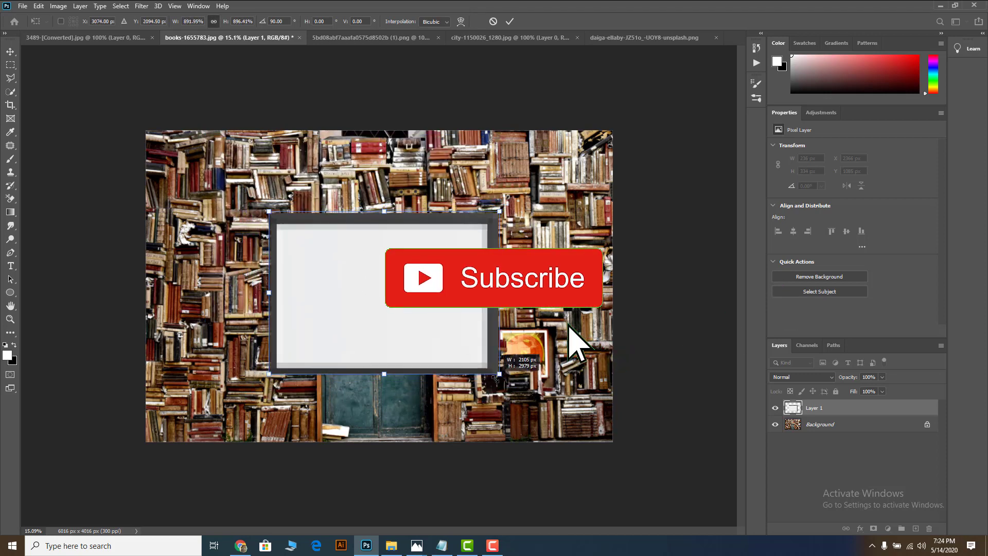
{"action": "left_click_drag", "start_coordinate": [451, 314], "coordinate": [445, 314]}
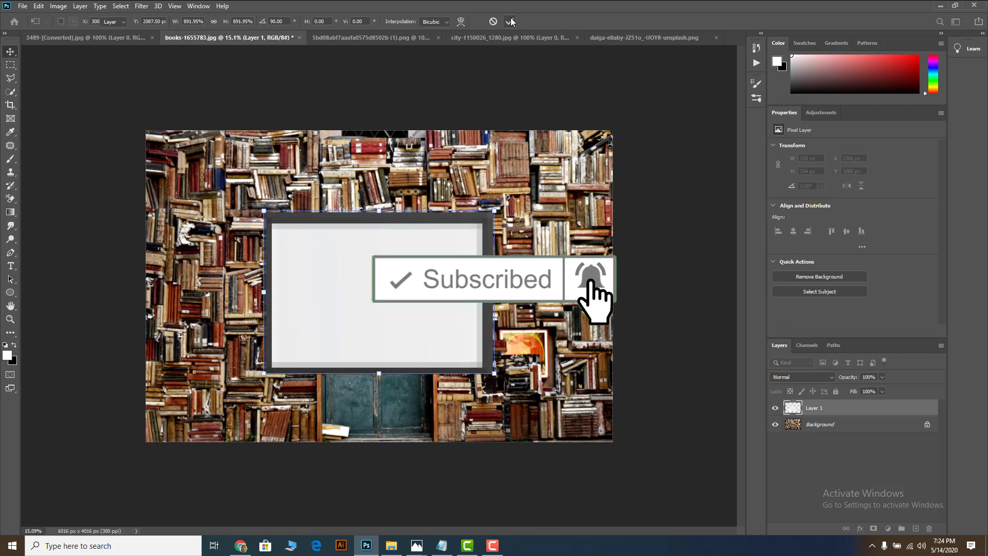
{"action": "key", "text": "Return"}
Duplicate the frame, scale the copy to about 77%, and centre it inside the larger frame
{"action": "scroll", "coordinate": [370, 229], "scroll_direction": "up", "scroll_amount": 2}
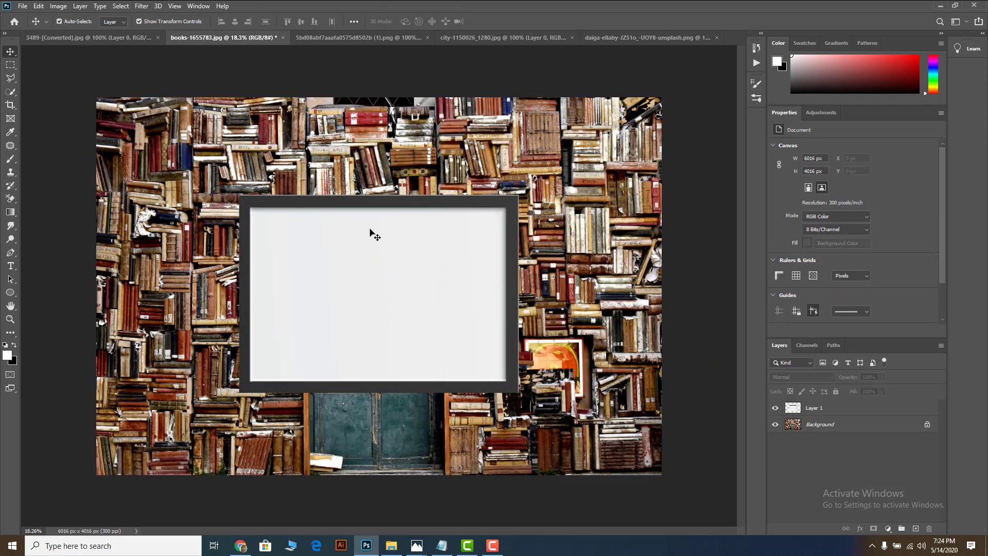
{"action": "left_click", "coordinate": [375, 244]}
{"action": "left_click_drag", "start_coordinate": [395, 260], "coordinate": [435, 273]}
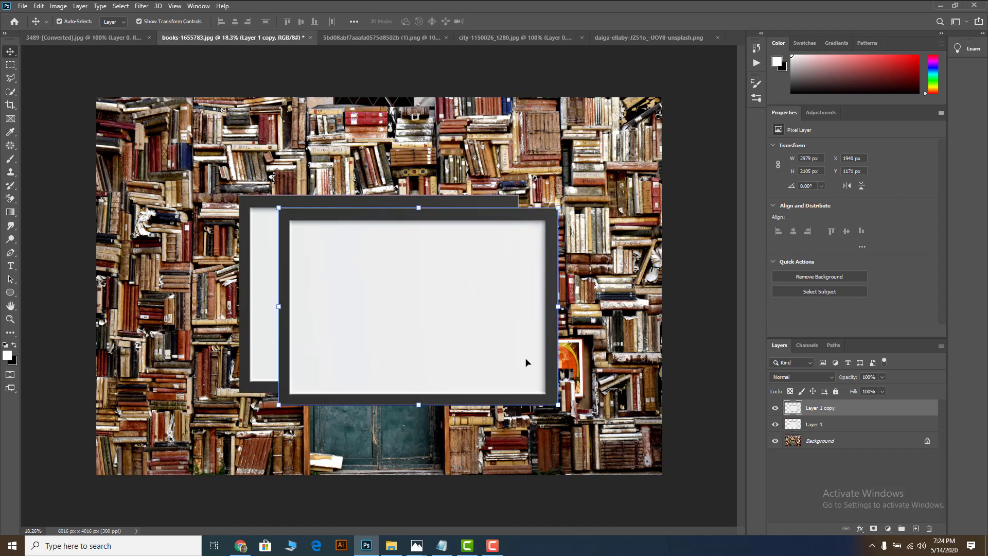
{"action": "left_click_drag", "start_coordinate": [556, 404], "coordinate": [438, 369]}
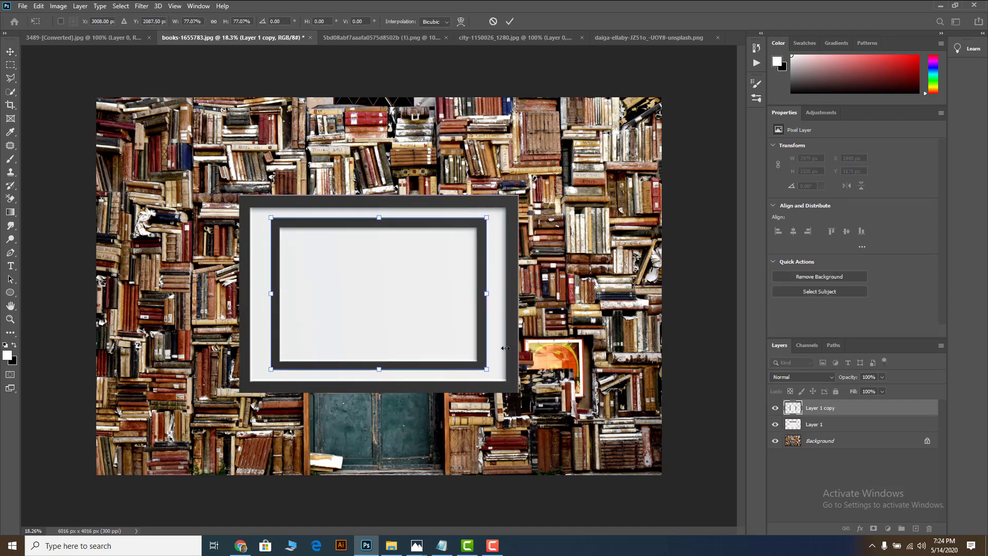
{"action": "left_click", "coordinate": [508, 20]}
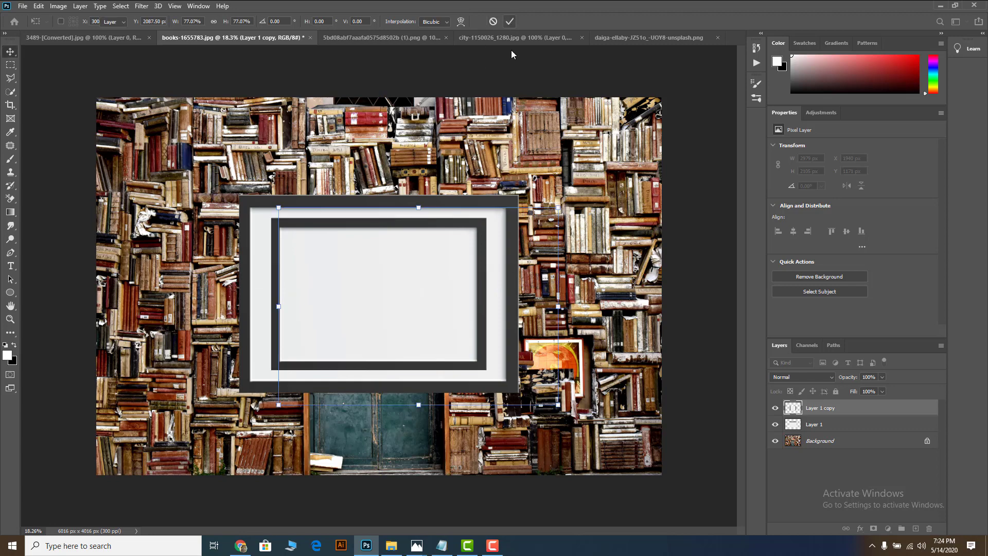
Scale both nested frames together to about 112.5% and shift them slightly upward, keeping them horizontally centred
{"action": "left_click", "coordinate": [364, 202], "text": "shift"}
{"action": "key", "text": "ctrl+t"}
{"action": "left_click_drag", "start_coordinate": [517, 394], "coordinate": [530, 402]}
{"action": "left_click_drag", "start_coordinate": [452, 389], "coordinate": [451, 378]}
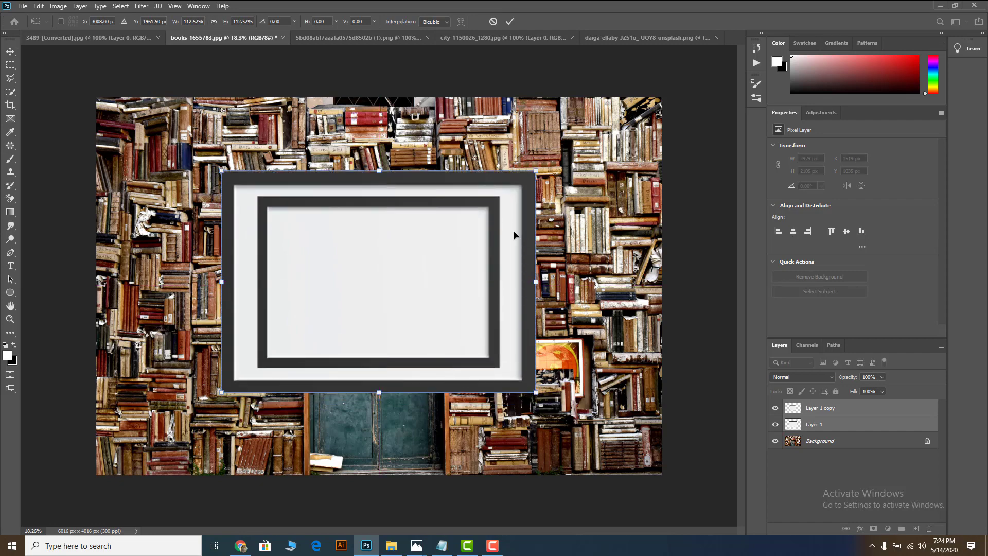
{"action": "left_click", "coordinate": [509, 23]}
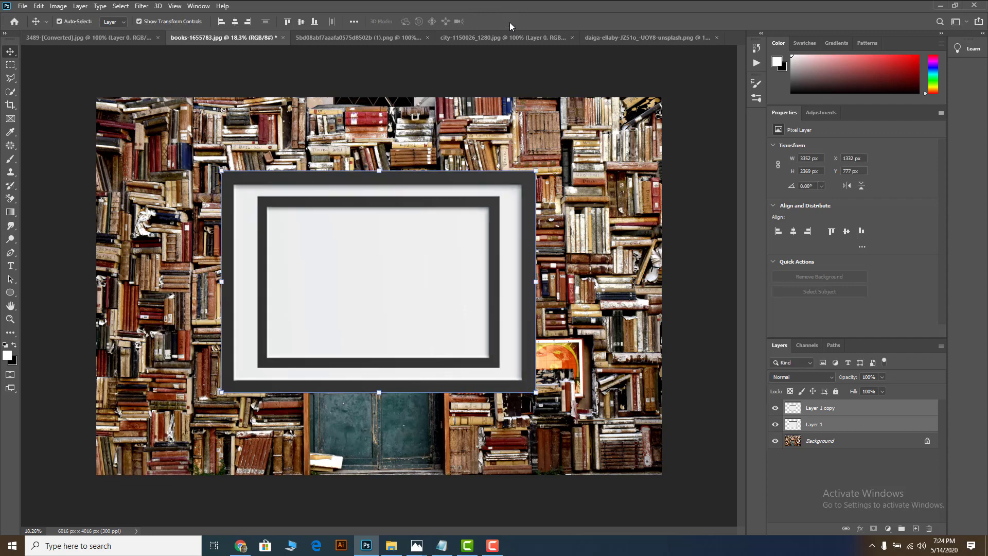
Add an empty layer above the frames and choose the Brush tool with its size reduced to 175 px
{"action": "scroll", "coordinate": [516, 205], "scroll_direction": "down", "scroll_amount": 2}
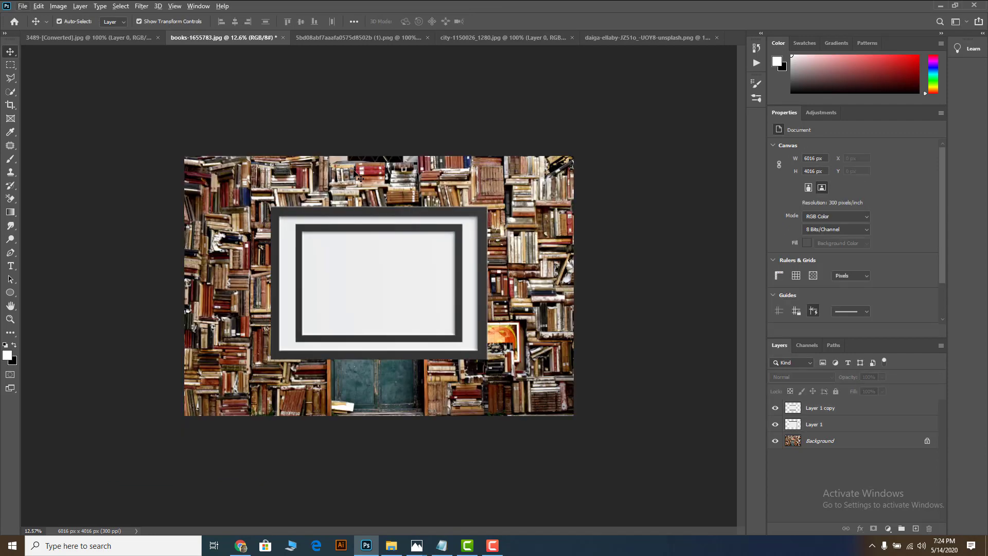
{"action": "scroll", "coordinate": [335, 264], "scroll_direction": "up", "scroll_amount": 3}
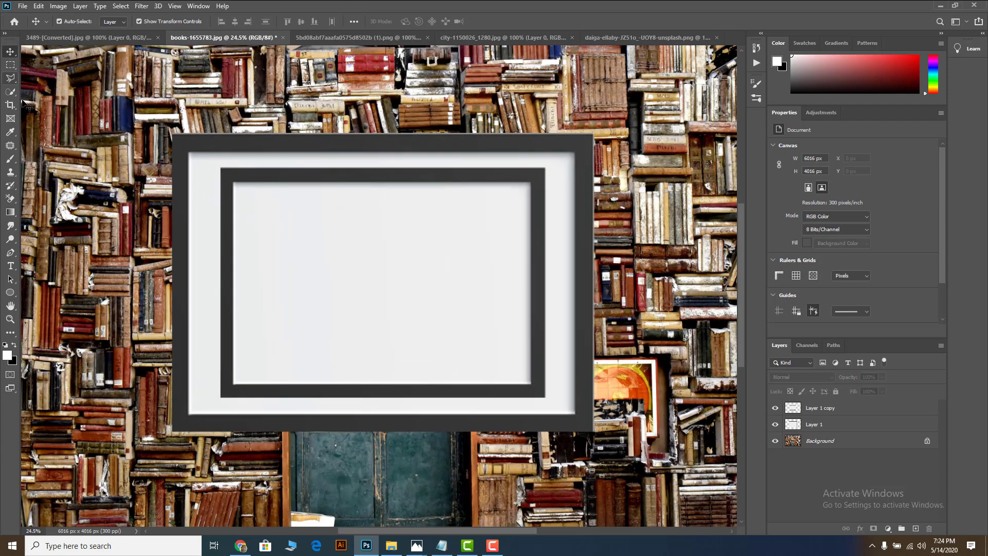
{"action": "left_click", "coordinate": [915, 528]}
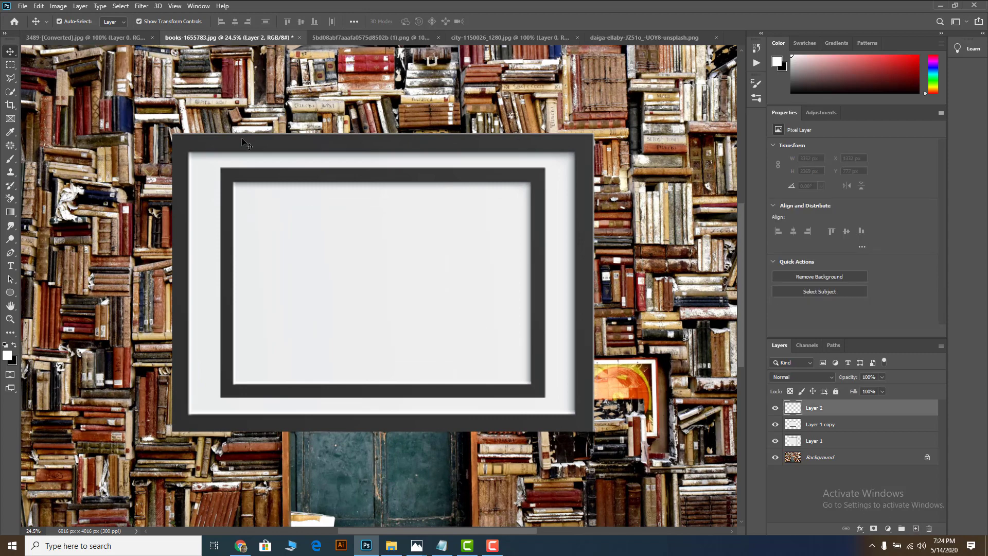
{"action": "left_click", "coordinate": [10, 158]}
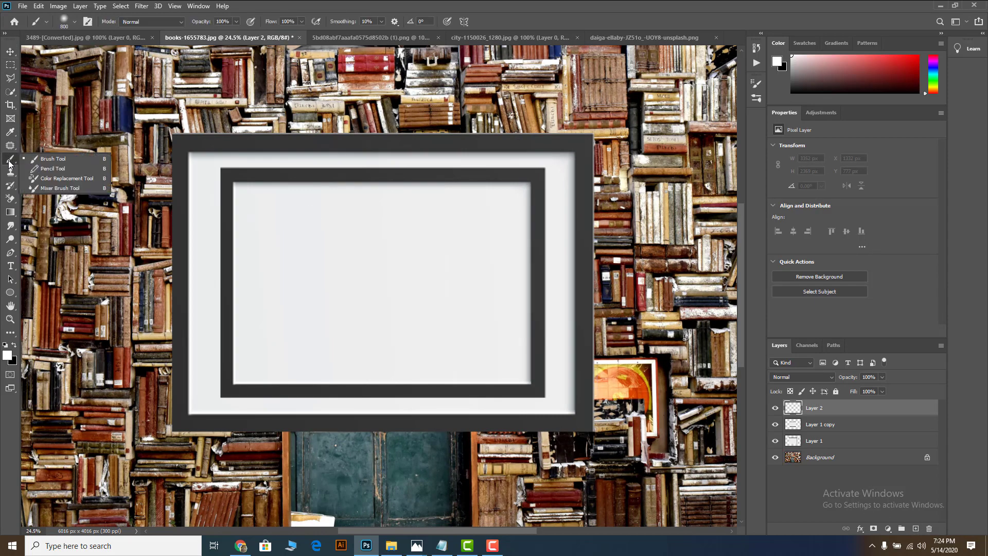
{"action": "left_click", "coordinate": [42, 159]}
{"action": "key", "text": "bracketleft"}
{"action": "key", "text": "bracketleft"}
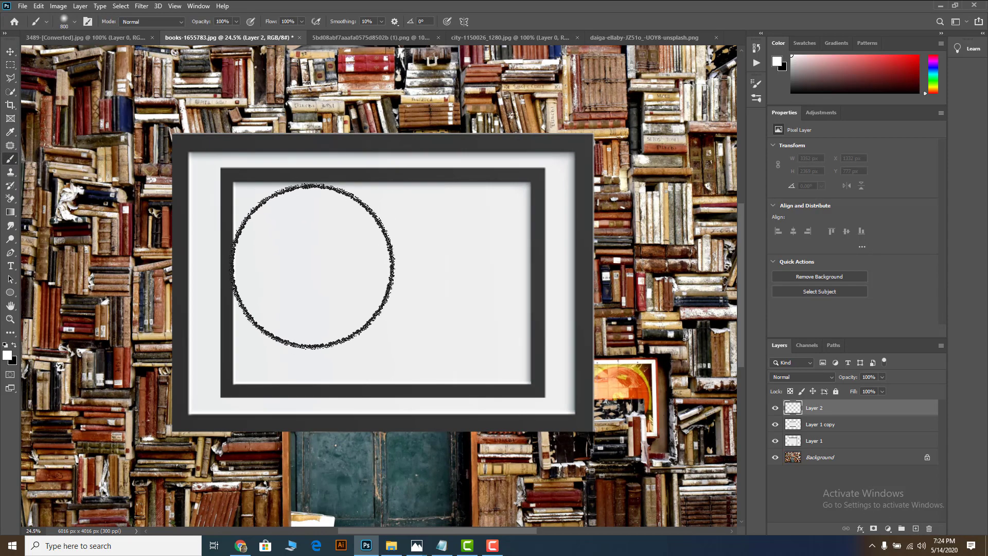
{"action": "key", "text": "bracketleft"}
{"action": "key", "text": "bracketleft"}
{"action": "key", "text": "bracketleft"}
{"action": "key", "text": "bracketleft"}
{"action": "key", "text": "bracketleft"}
{"action": "key", "text": "bracketleft"}
Undo the stray white stroke, make black the foreground colour, and choose the Soft Round brush
{"action": "left_click_drag", "start_coordinate": [200, 192], "coordinate": [202, 240]}
{"action": "key", "text": "ctrl+z"}
{"action": "key", "text": "x"}
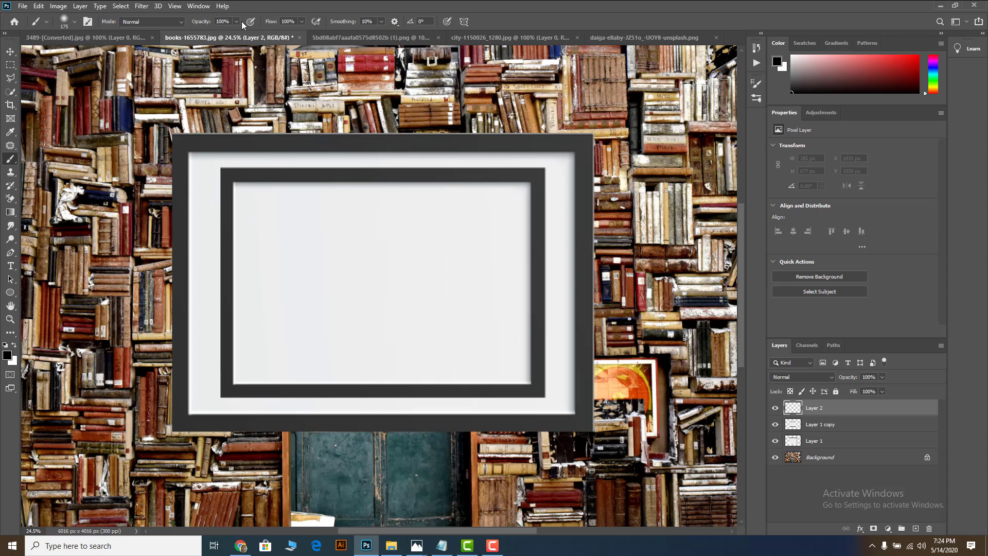
{"action": "left_click", "coordinate": [153, 21]}
{"action": "left_click", "coordinate": [130, 20]}
{"action": "left_click", "coordinate": [73, 21]}
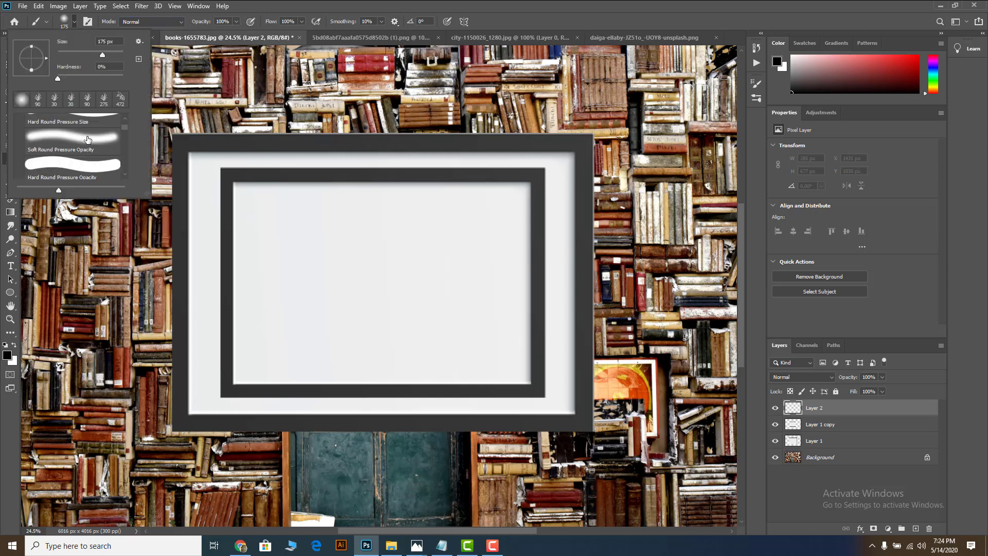
{"action": "scroll", "coordinate": [89, 137], "scroll_direction": "up", "scroll_amount": 4}
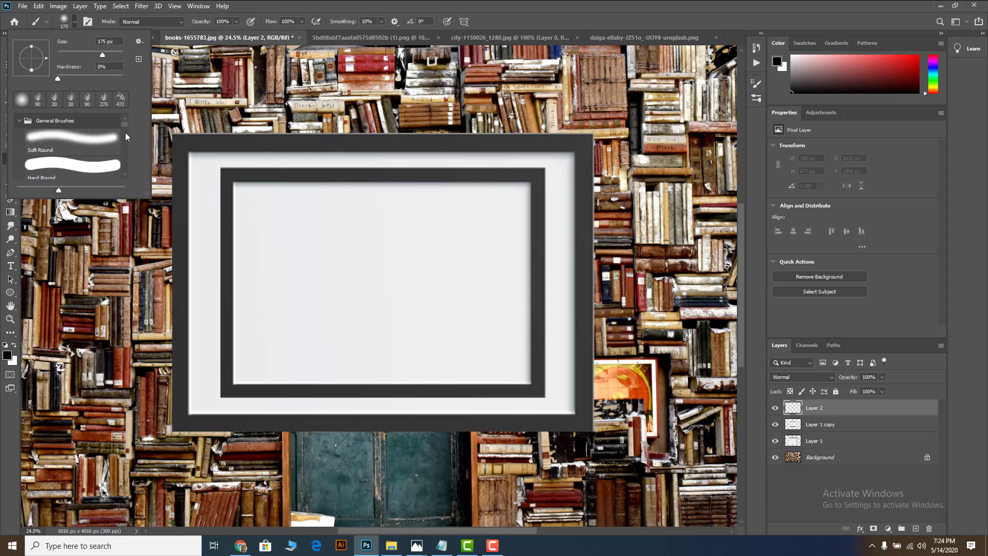
{"action": "left_click", "coordinate": [91, 137]}
Try painting full-opacity black strokes along the white border between the two frames, undoing each attempt
{"action": "left_click_drag", "start_coordinate": [203, 181], "coordinate": [204, 218]}
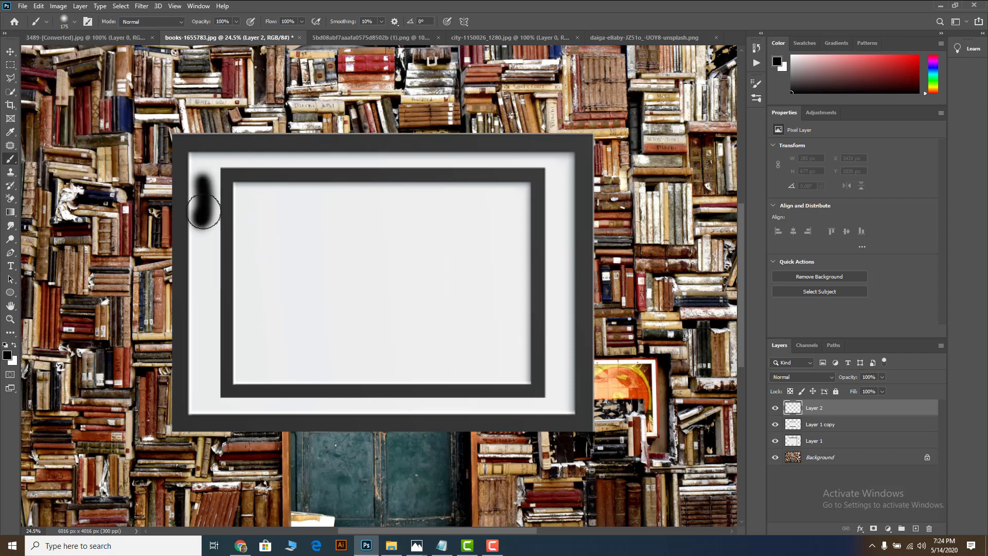
{"action": "key", "text": "ctrl+z"}
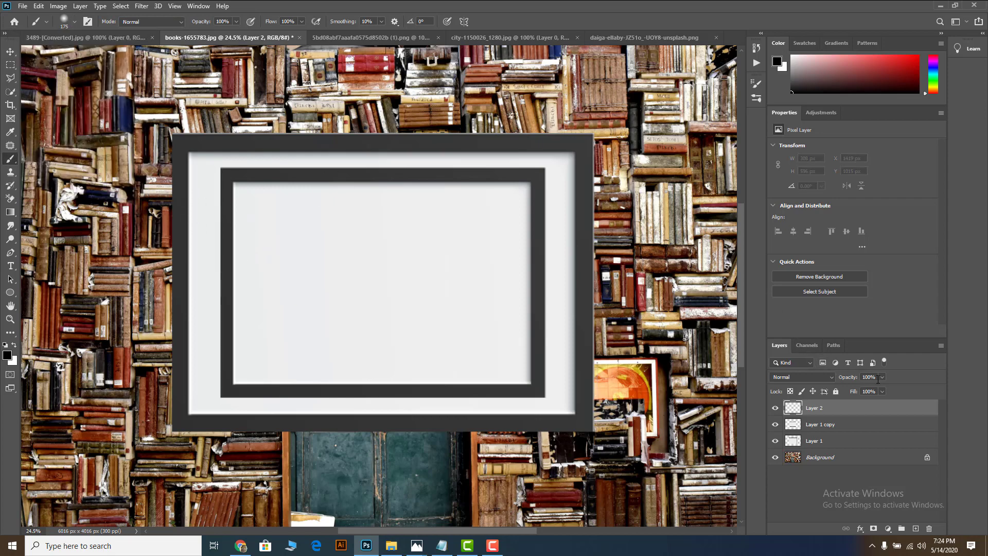
{"action": "left_click", "coordinate": [203, 168]}
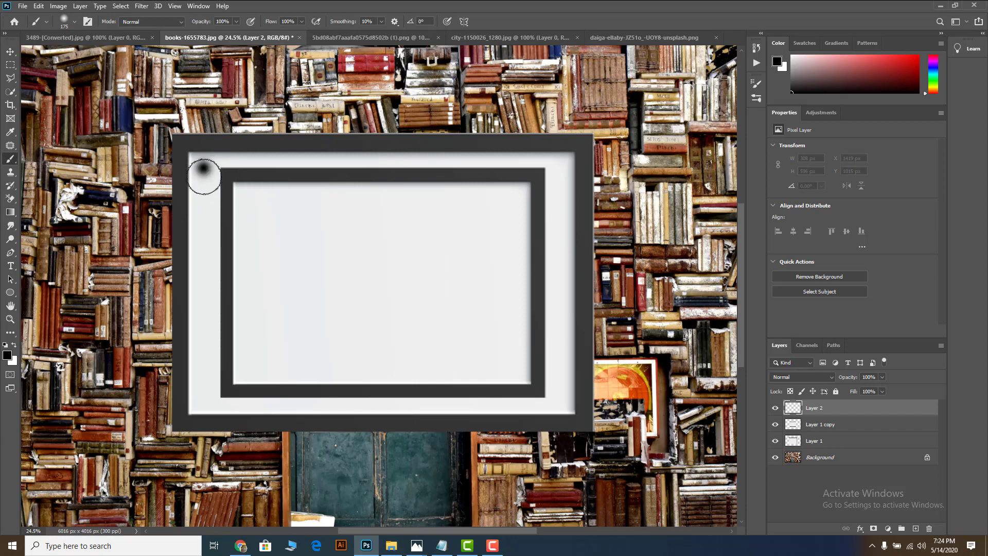
{"action": "left_click_drag", "start_coordinate": [204, 169], "coordinate": [203, 350]}
{"action": "key", "text": "ctrl+z"}
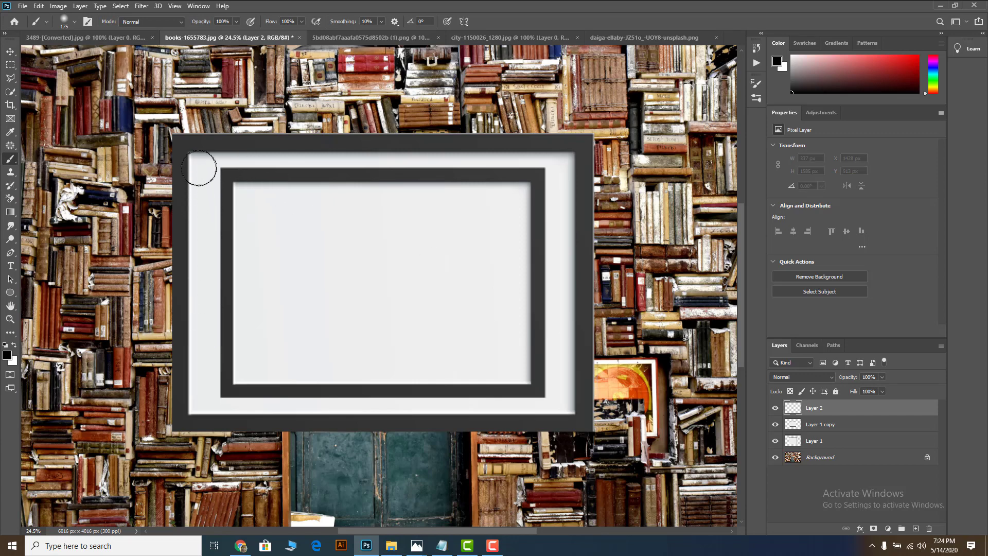
{"action": "mouse_move", "coordinate": [199, 159]}
{"action": "left_mouse_down"}
{"action": "mouse_move", "coordinate": [194, 399]}
{"action": "mouse_move", "coordinate": [203, 408]}
{"action": "mouse_move", "coordinate": [556, 408]}
{"action": "left_mouse_up"}
{"action": "key", "text": "ctrl+z"}
Lower the brush opacity to 19% and paint a faint black shadow around the white border between the frames
{"action": "scroll", "coordinate": [223, 185], "scroll_direction": "down", "scroll_amount": 3}
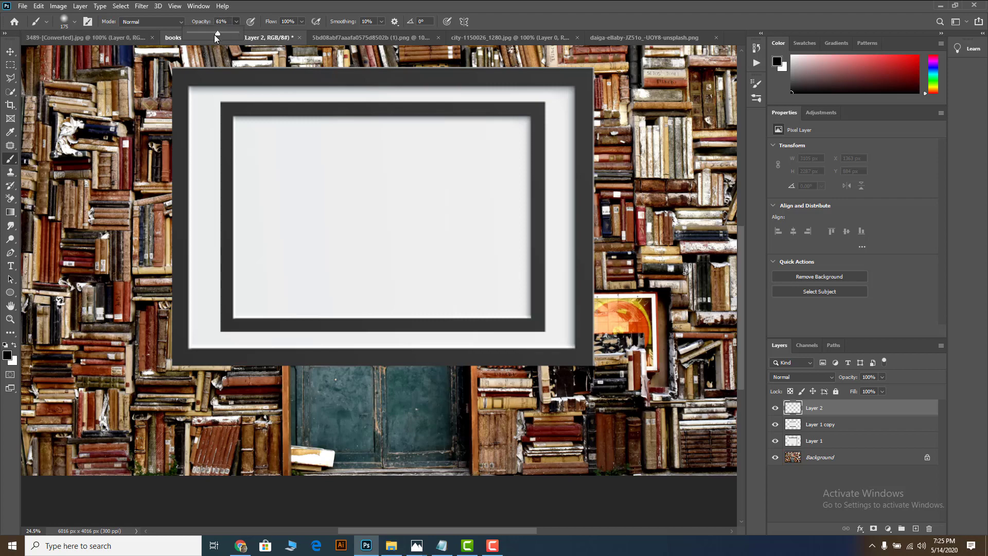
{"action": "left_click_drag", "start_coordinate": [200, 36], "coordinate": [198, 35]}
{"action": "mouse_move", "coordinate": [204, 98]}
{"action": "left_mouse_down"}
{"action": "mouse_move", "coordinate": [208, 340]}
{"action": "mouse_move", "coordinate": [505, 343]}
{"action": "mouse_move", "coordinate": [553, 335]}
{"action": "mouse_move", "coordinate": [563, 323]}
{"action": "mouse_move", "coordinate": [557, 217]}
{"action": "mouse_move", "coordinate": [568, 153]}
{"action": "mouse_move", "coordinate": [556, 99]}
{"action": "mouse_move", "coordinate": [406, 86]}
{"action": "mouse_move", "coordinate": [212, 94]}
{"action": "left_mouse_up"}
Set the shadow layer to Hard Light at 35% opacity and toggle its visibility to compare the effect
{"action": "left_click", "coordinate": [802, 377]}
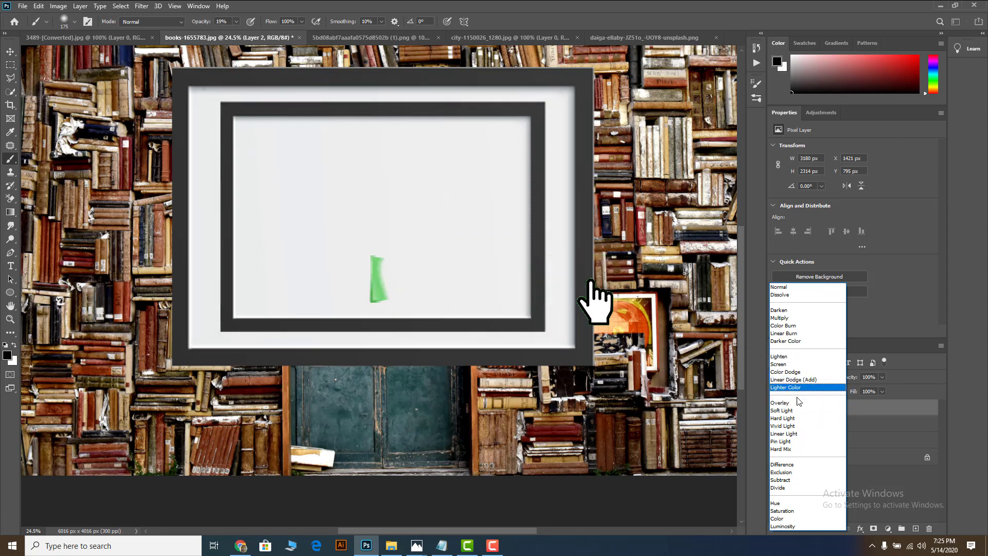
{"action": "left_click", "coordinate": [797, 420]}
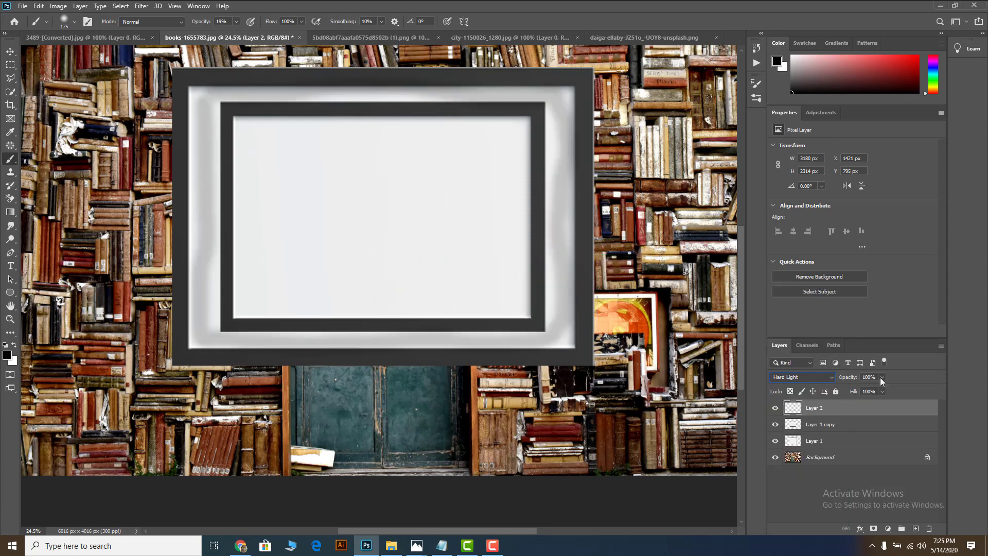
{"action": "left_click_drag", "start_coordinate": [861, 389], "coordinate": [851, 388]}
{"action": "left_click", "coordinate": [778, 409]}
{"action": "left_click", "coordinate": [778, 409]}
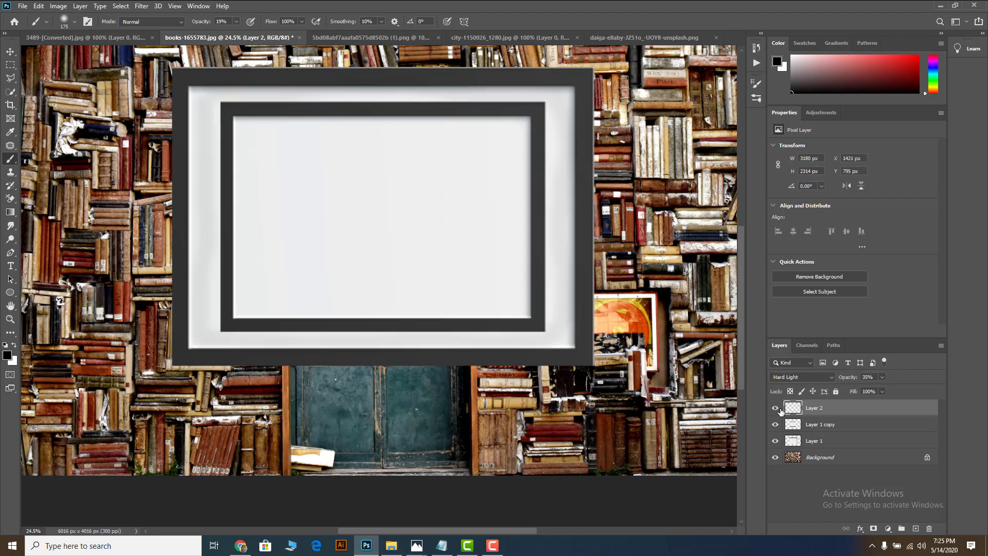
{"action": "left_click", "coordinate": [779, 409]}
{"action": "left_click", "coordinate": [779, 409]}
{"action": "left_click", "coordinate": [779, 409]}
{"action": "left_click", "coordinate": [779, 409]}
Switch to the Move tool and look through the open images, ending on street-381227.jpg
{"action": "left_click", "coordinate": [375, 39]}
{"action": "left_click", "coordinate": [521, 37]}
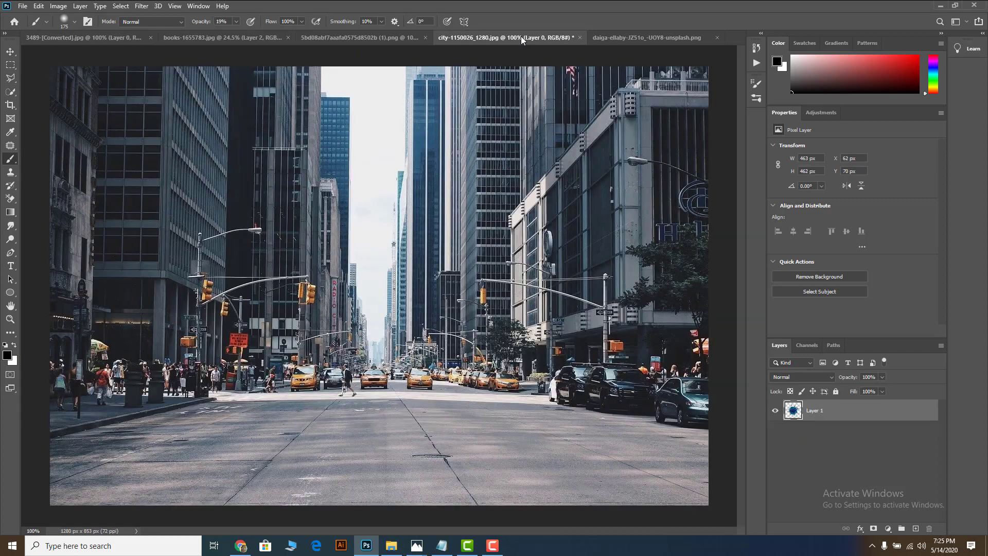
{"action": "left_click", "coordinate": [9, 52]}
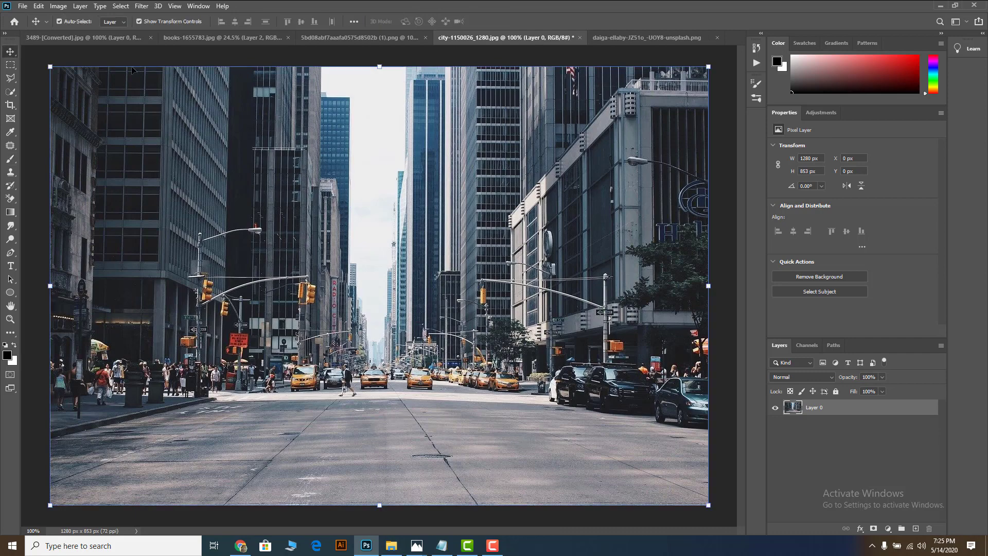
{"action": "left_click", "coordinate": [634, 39]}
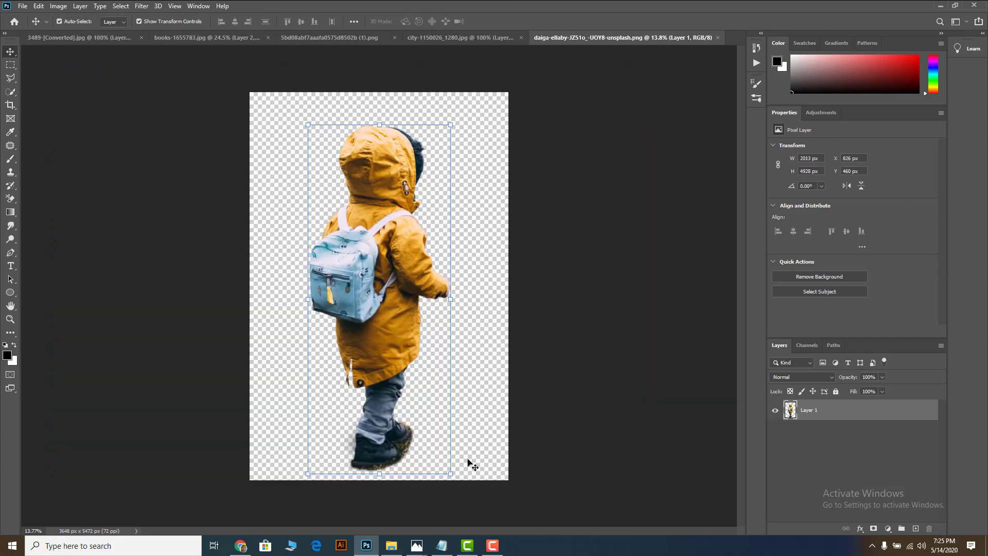
{"action": "left_click", "coordinate": [491, 544]}
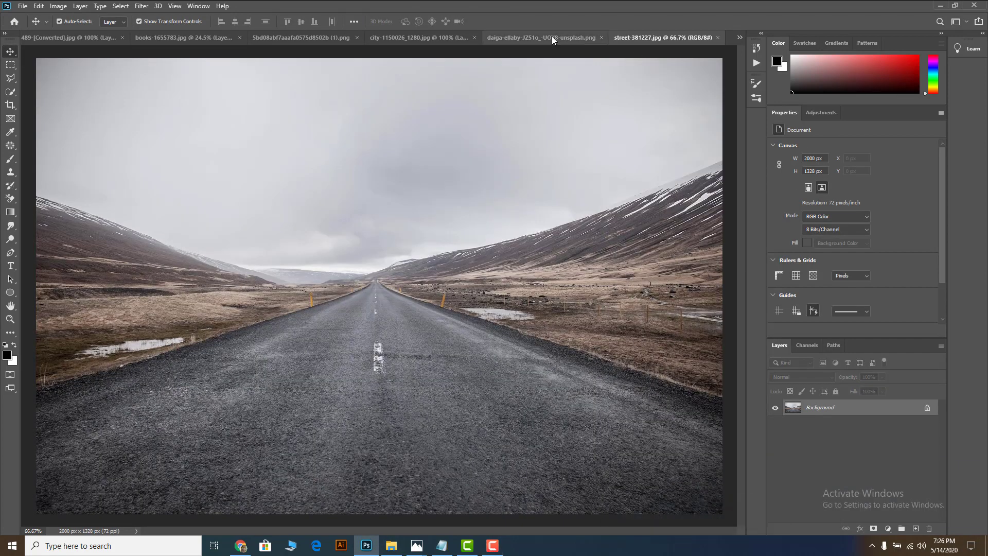
{"action": "left_click", "coordinate": [550, 37]}
{"action": "left_click", "coordinate": [665, 37]}
Convert the street photo's background to a normal layer and bring it into the books-1655783.jpg document
{"action": "left_click_drag", "start_coordinate": [529, 175], "coordinate": [509, 181]}
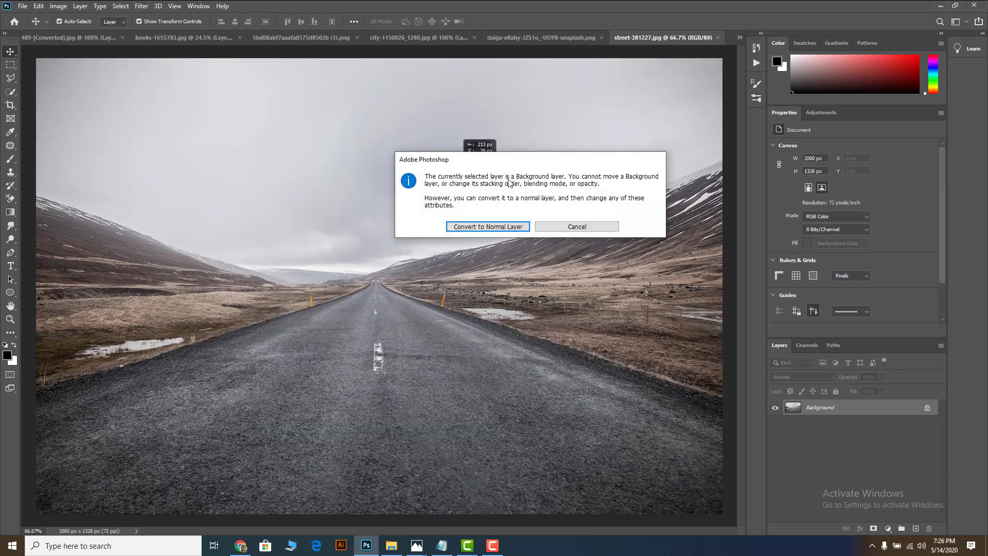
{"action": "left_click", "coordinate": [496, 231]}
{"action": "left_click_drag", "start_coordinate": [412, 227], "coordinate": [108, 39]}
{"action": "left_click_drag", "start_coordinate": [226, 36], "coordinate": [370, 234]}
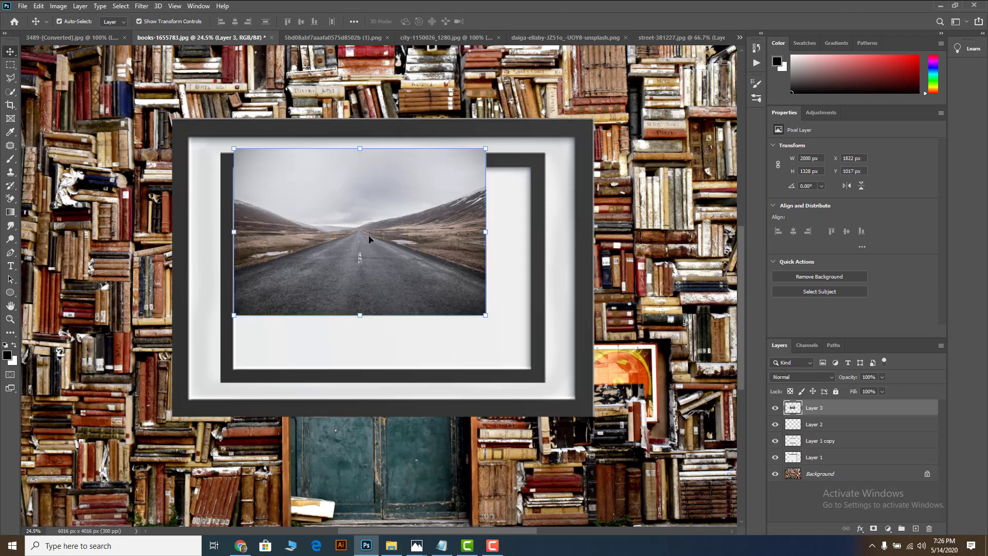
Scale the road layer to about 303.5% and centre it horizontally so it spans the canvas width and covers the lower edge
{"action": "scroll", "coordinate": [380, 240], "scroll_direction": "down", "scroll_amount": 3}
{"action": "scroll", "coordinate": [391, 277], "scroll_direction": "up", "scroll_amount": 2}
{"action": "left_click_drag", "start_coordinate": [463, 320], "coordinate": [587, 403]}
{"action": "scroll", "coordinate": [396, 249], "scroll_direction": "down", "scroll_amount": 2}
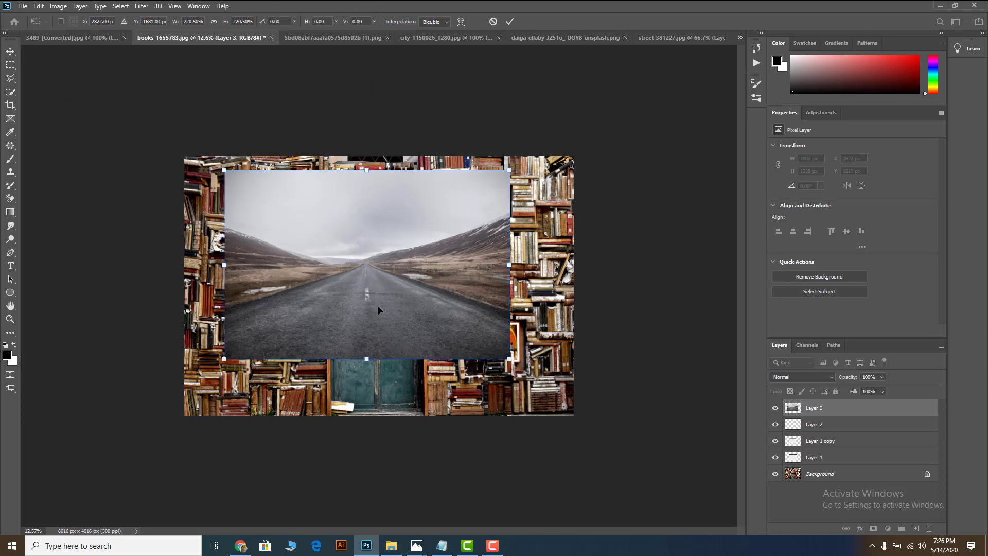
{"action": "left_click_drag", "start_coordinate": [377, 310], "coordinate": [390, 367]}
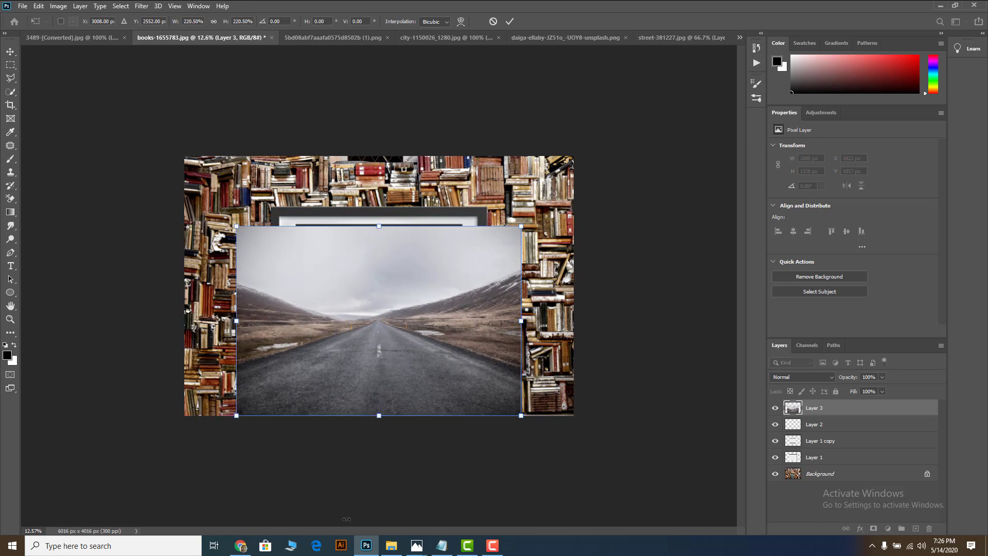
{"action": "left_click_drag", "start_coordinate": [526, 418], "coordinate": [565, 443]}
{"action": "mouse_move", "coordinate": [478, 378]}
{"action": "left_mouse_down"}
{"action": "mouse_move", "coordinate": [480, 347]}
{"action": "mouse_move", "coordinate": [480, 361]}
{"action": "left_mouse_up"}
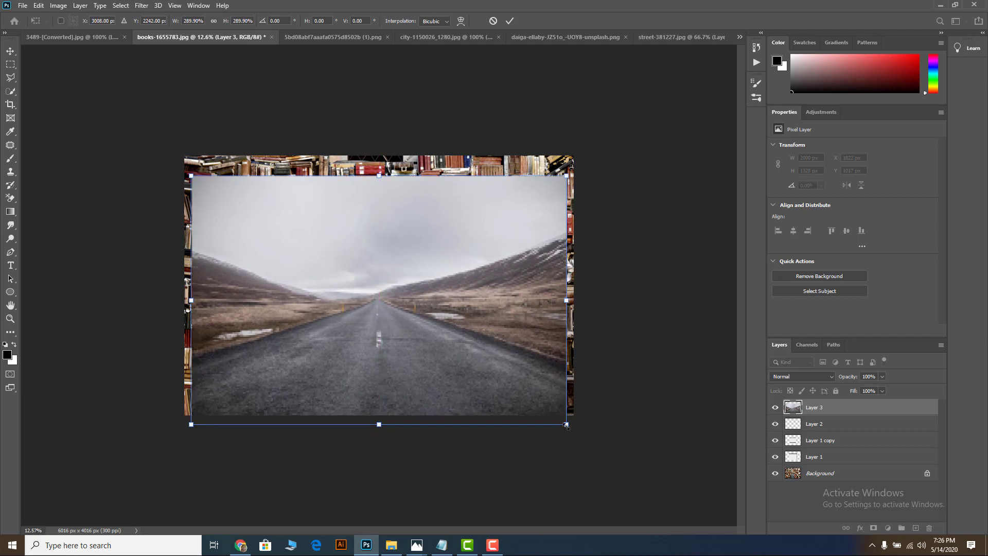
{"action": "left_click_drag", "start_coordinate": [566, 425], "coordinate": [572, 436]}
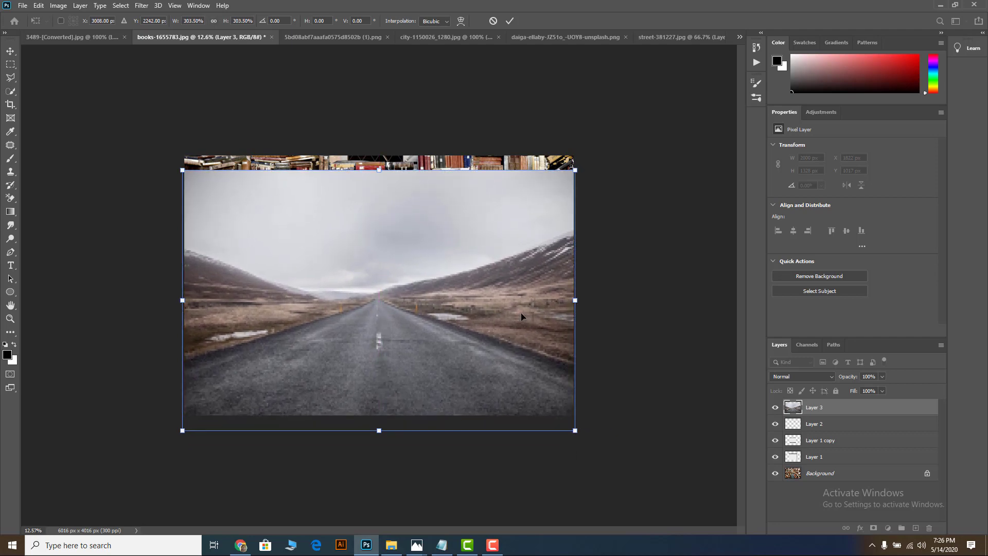
{"action": "left_click", "coordinate": [510, 21]}
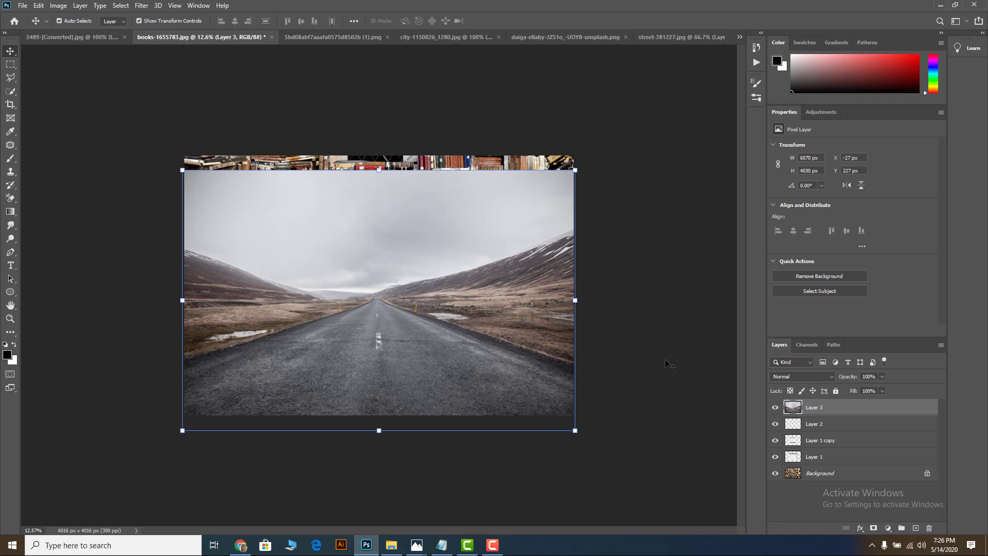
Lower the road layer's opacity to 40% and try adding a layer mask to it
{"action": "left_click_drag", "start_coordinate": [862, 388], "coordinate": [858, 387]}
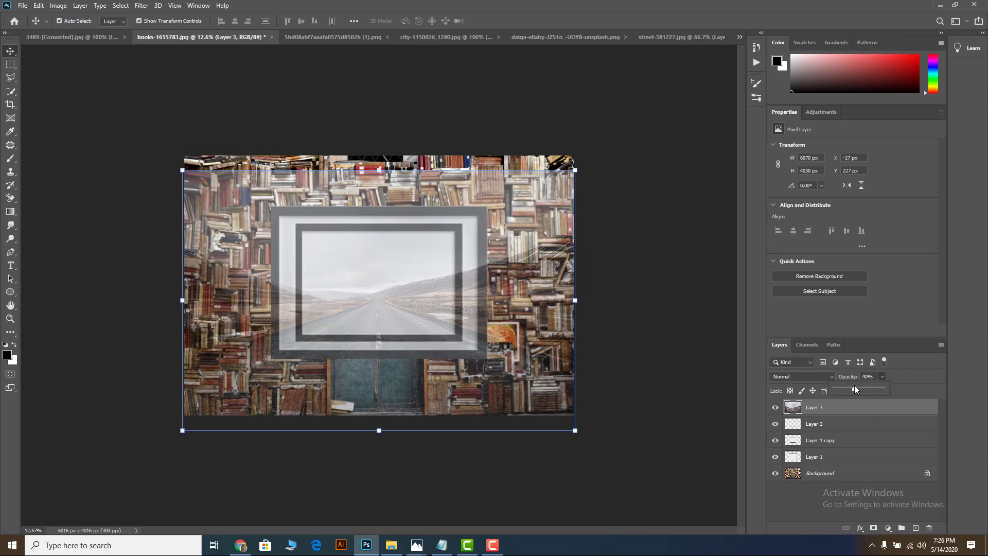
{"action": "scroll", "coordinate": [282, 332], "scroll_direction": "up", "scroll_amount": 6}
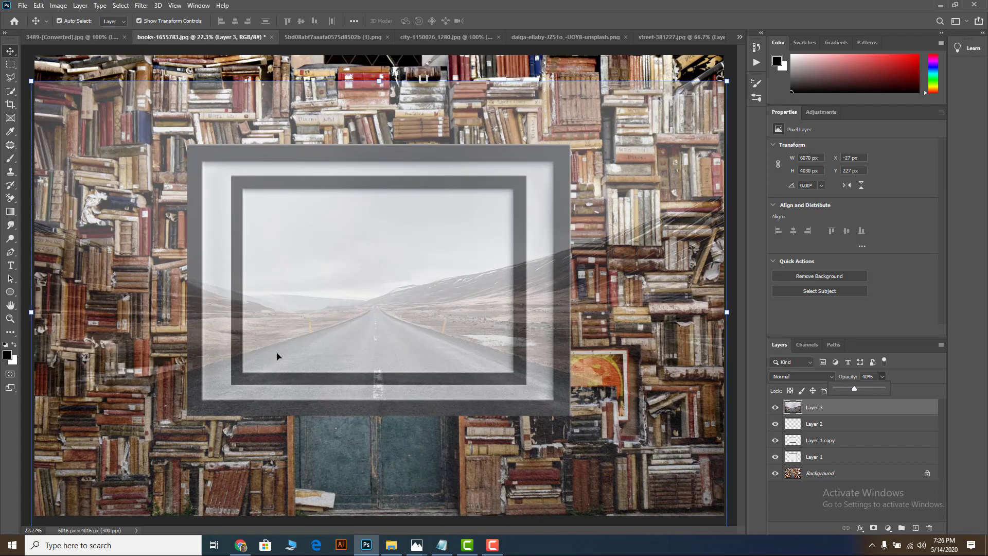
{"action": "scroll", "coordinate": [260, 339], "scroll_direction": "down", "scroll_amount": 3}
{"action": "scroll", "coordinate": [124, 366], "scroll_direction": "up", "scroll_amount": 2}
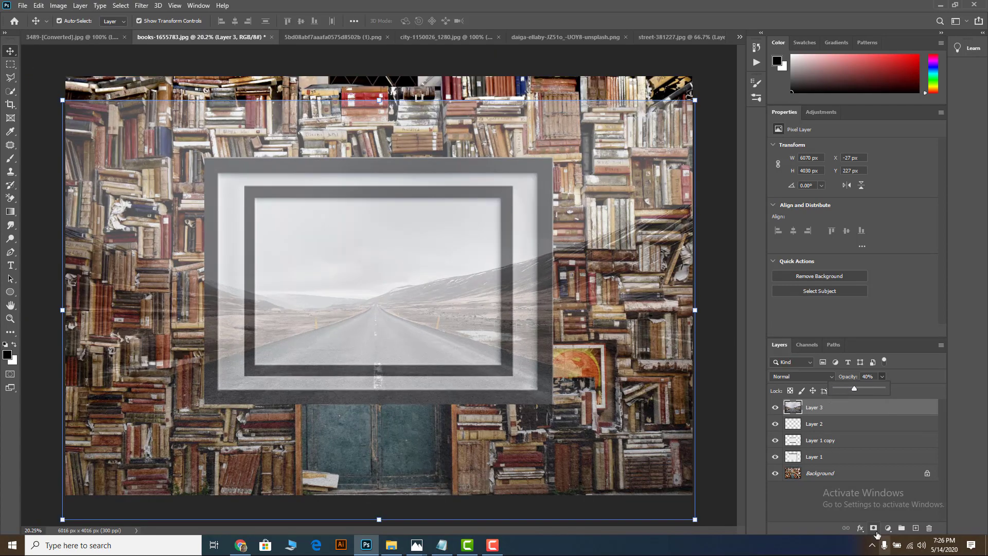
{"action": "left_click", "coordinate": [874, 528]}
{"action": "key", "text": "ctrl+z"}
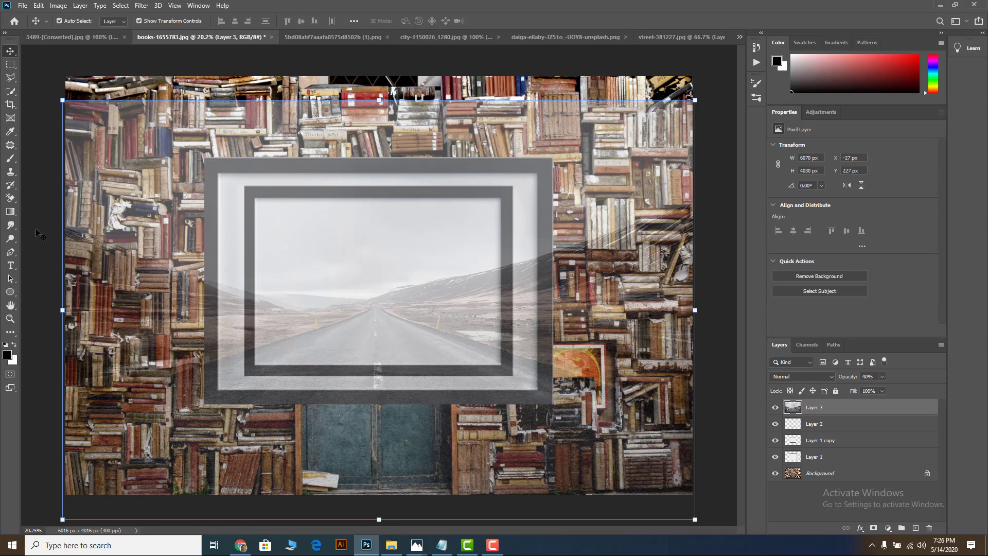
Switch to the Polygonal Lasso tool and set the road layer's opacity to 66%
{"action": "left_click", "coordinate": [9, 78]}
{"action": "scroll", "coordinate": [165, 378], "scroll_direction": "up", "scroll_amount": 1}
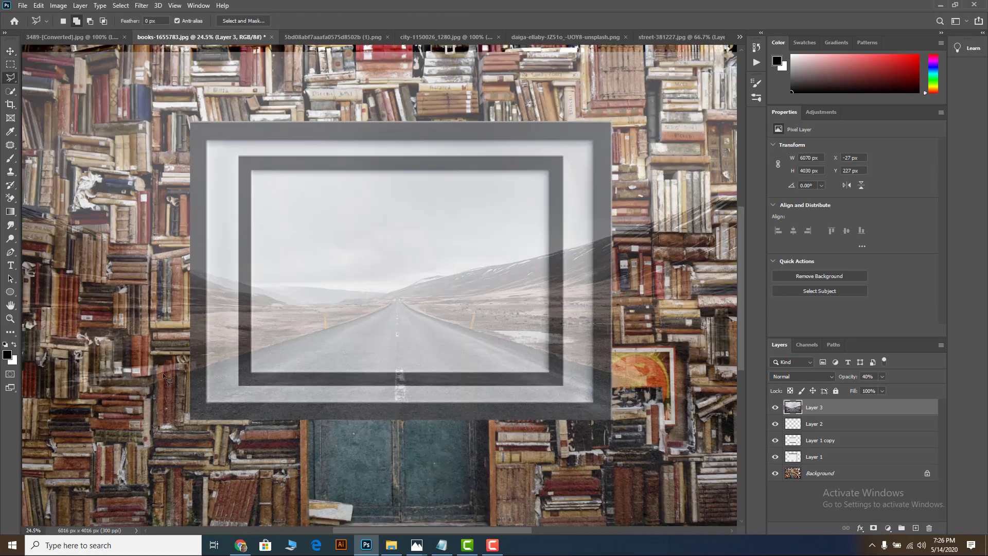
{"action": "left_click", "coordinate": [882, 377]}
{"action": "left_click_drag", "start_coordinate": [887, 393], "coordinate": [896, 393]}
{"action": "scroll", "coordinate": [846, 394], "scroll_direction": "down", "scroll_amount": 3}
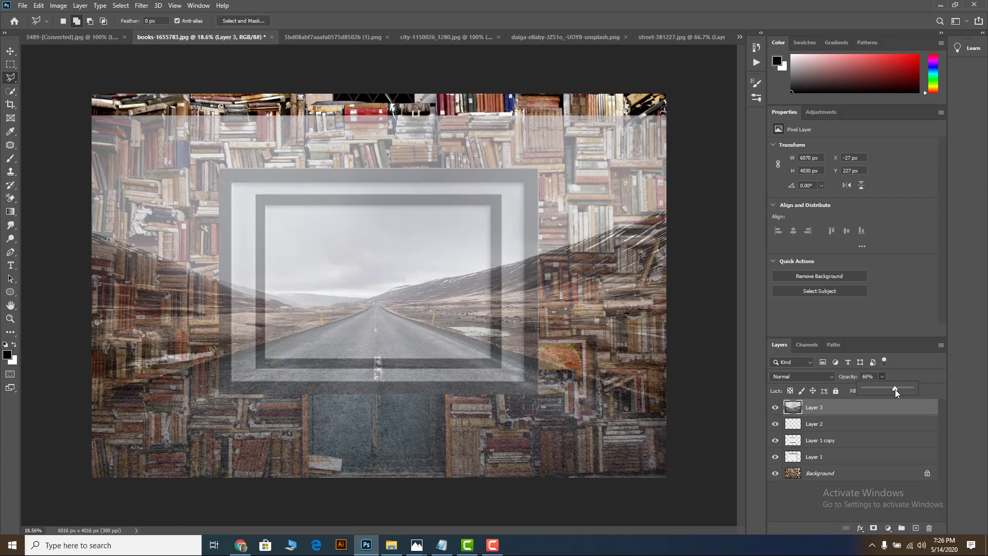
Select the area above the road with straight lasso segments along both road edges, around the inner frame's opening, and outside the canvas
{"action": "left_click", "coordinate": [92, 401]}
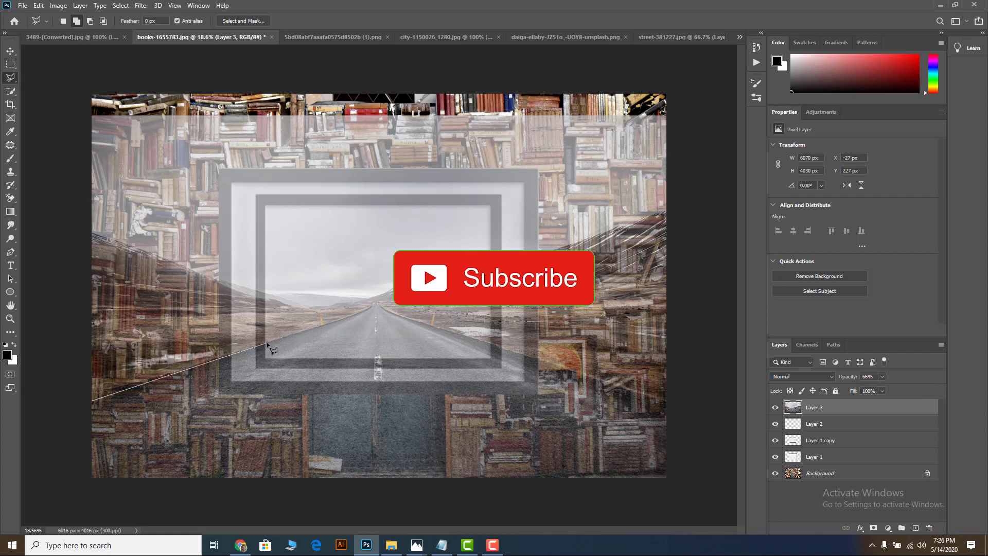
{"action": "left_click", "coordinate": [266, 344]}
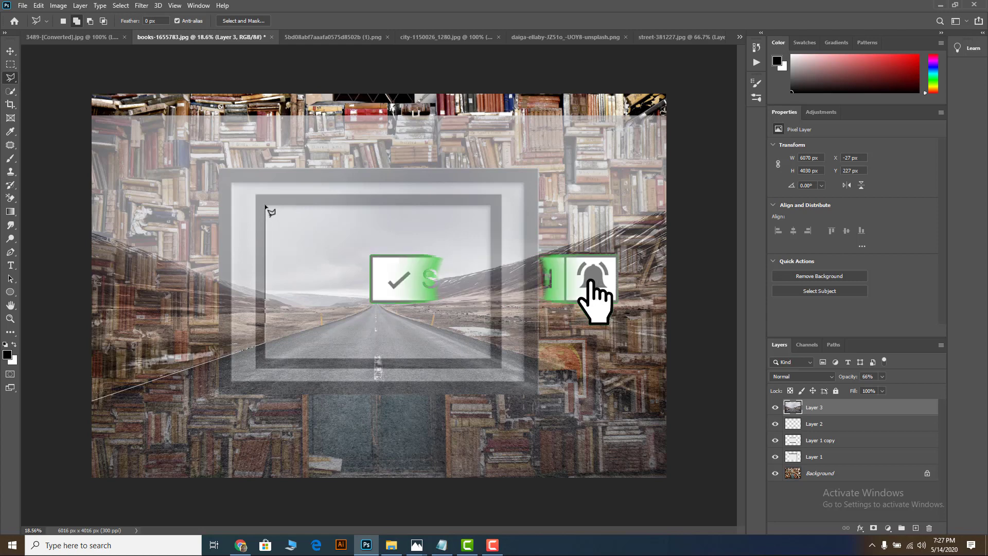
{"action": "left_click", "coordinate": [265, 205]}
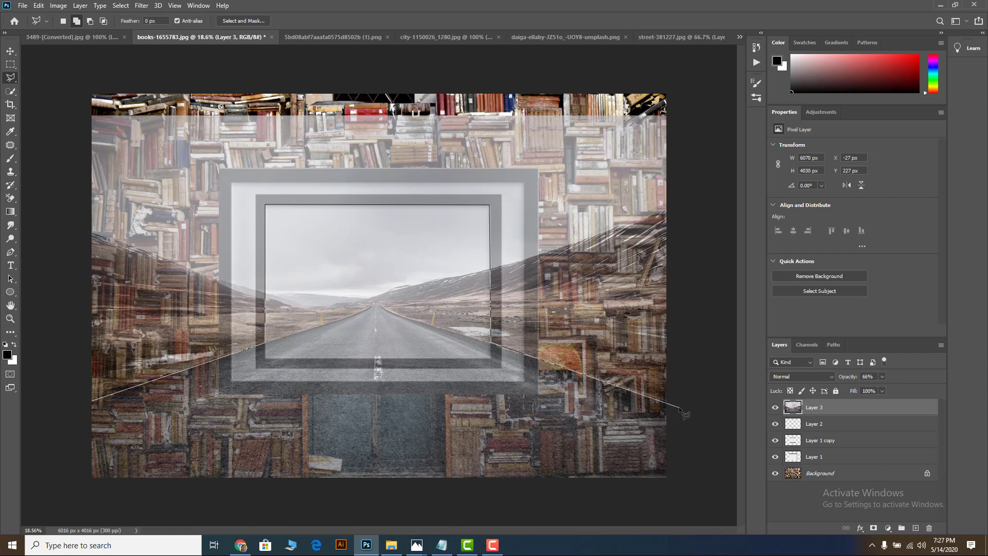
{"action": "left_click", "coordinate": [689, 95]}
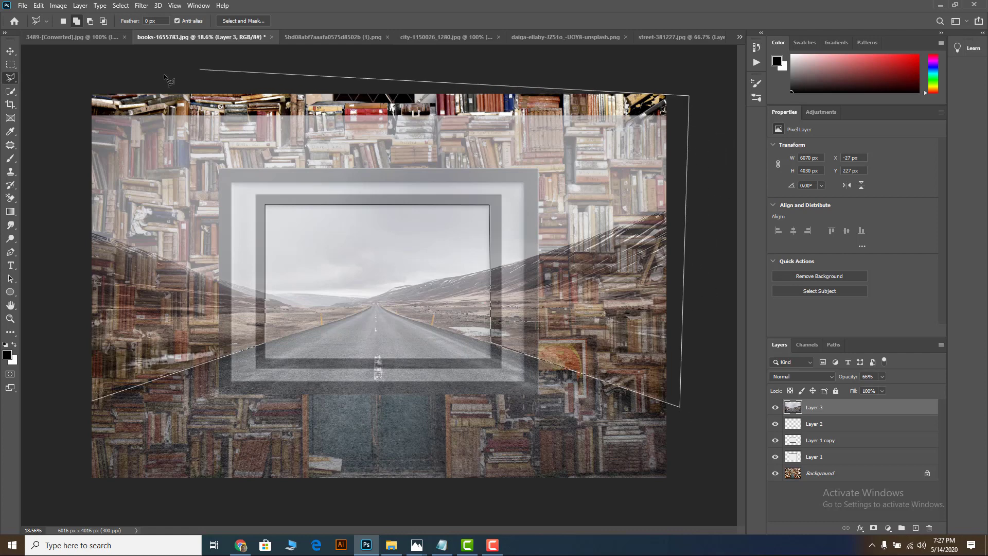
{"action": "left_click", "coordinate": [142, 81]}
{"action": "left_click", "coordinate": [43, 235]}
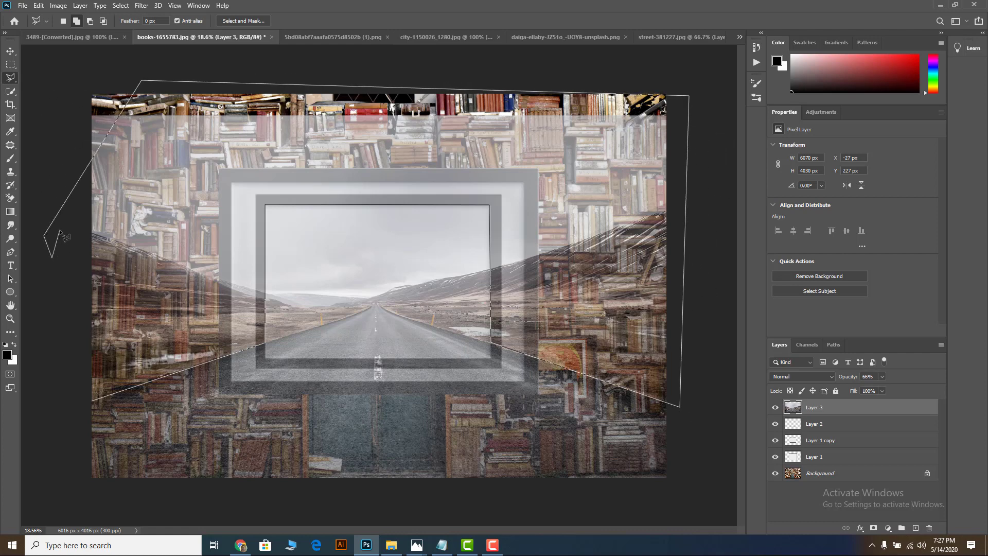
{"action": "key", "text": "BackSpace"}
{"action": "key", "text": "BackSpace"}
{"action": "key", "text": "BackSpace"}
{"action": "left_click", "coordinate": [69, 88]}
{"action": "left_click", "coordinate": [37, 323]}
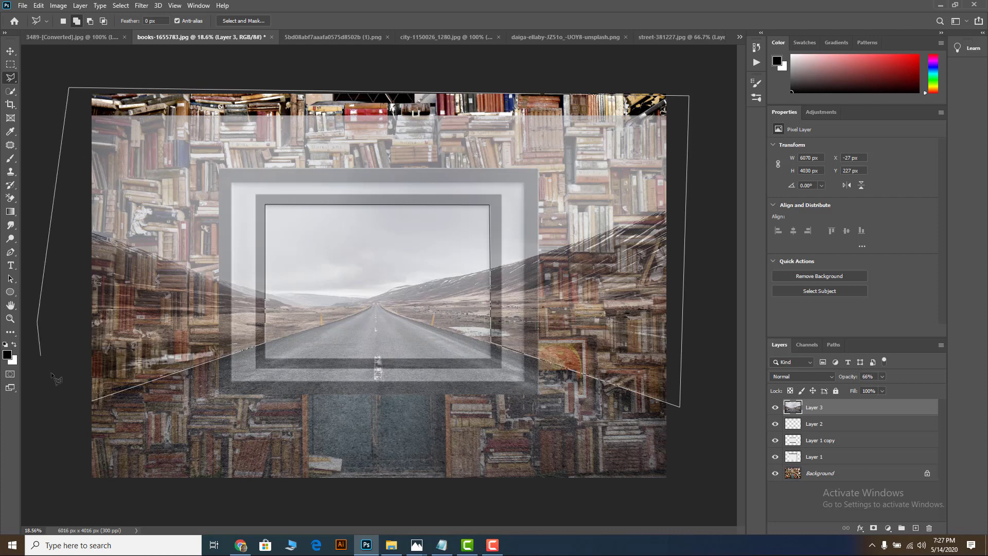
{"action": "left_click", "coordinate": [61, 381]}
{"action": "left_click", "coordinate": [94, 401]}
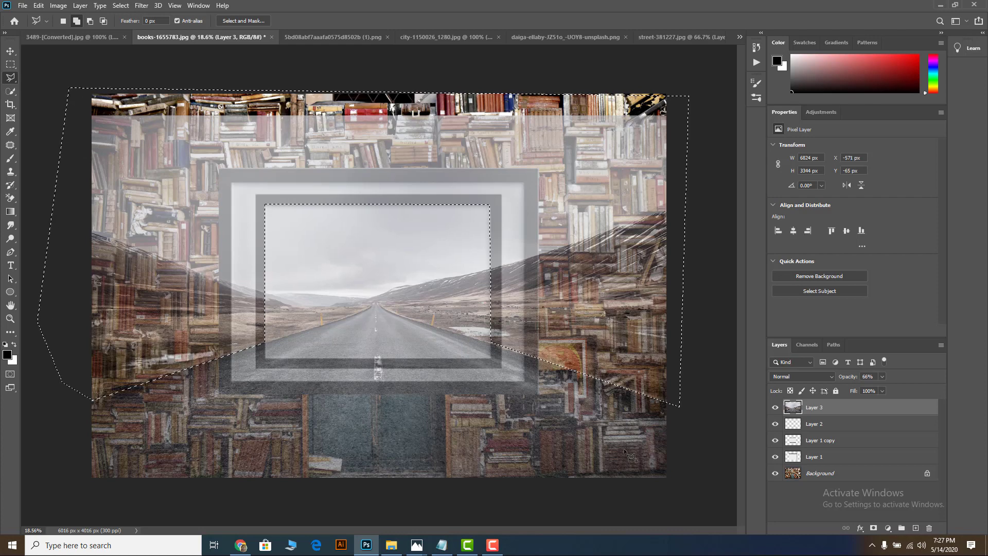
Mask the road layer from the selection, inverted to keep the road and framed scenery, and set the layer's opacity to 100%
{"action": "left_click", "coordinate": [873, 528]}
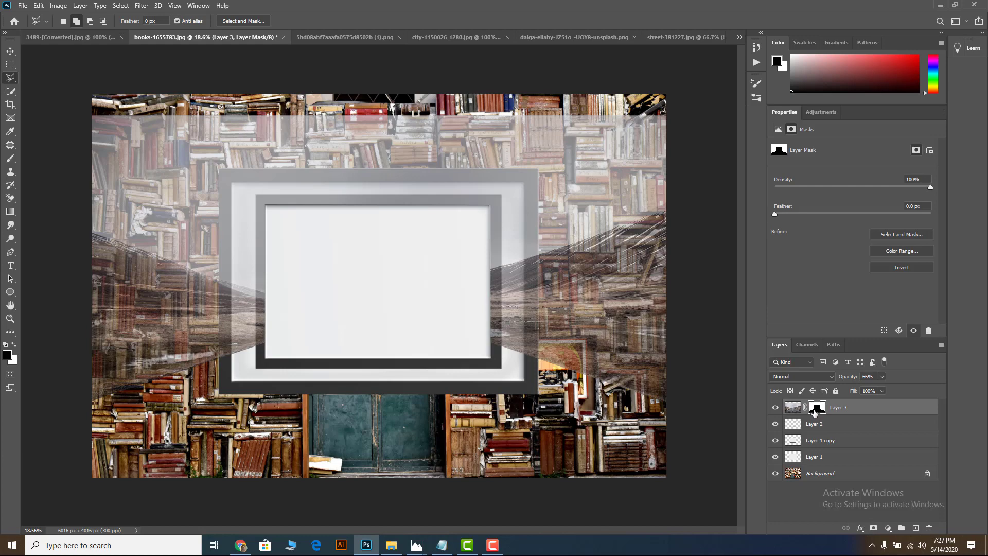
{"action": "key", "text": "ctrl+i"}
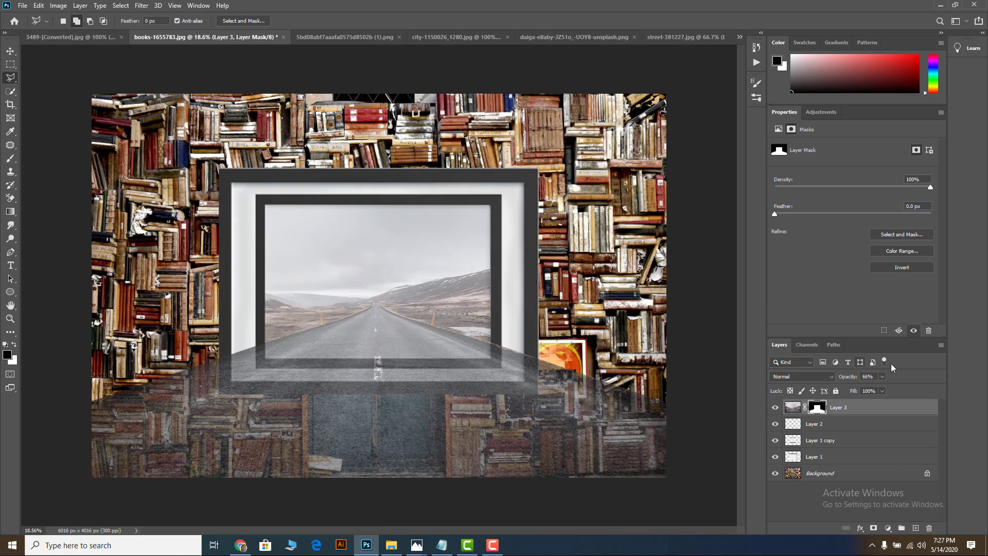
{"action": "left_click", "coordinate": [881, 377]}
{"action": "left_click_drag", "start_coordinate": [894, 393], "coordinate": [905, 393]}
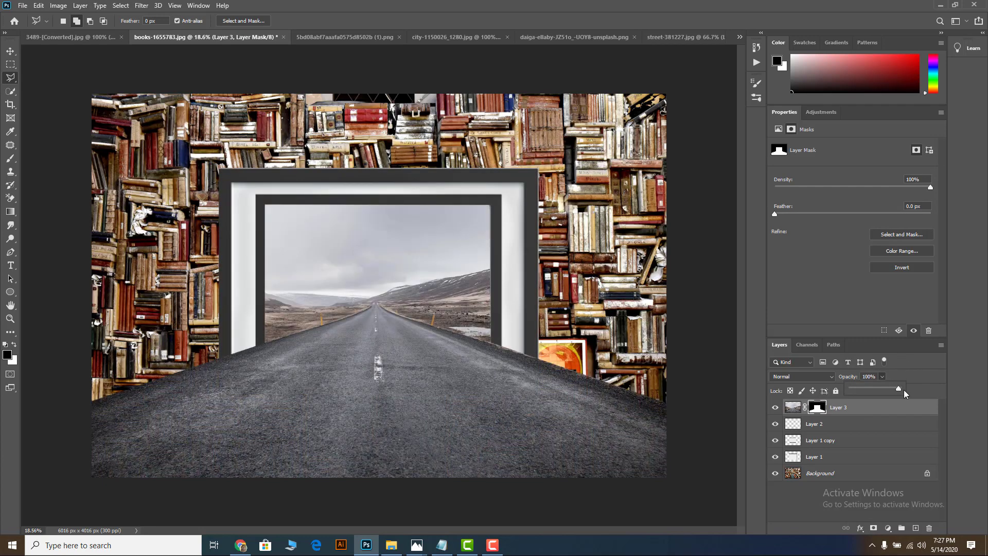
{"action": "scroll", "coordinate": [335, 306], "scroll_direction": "down", "scroll_amount": 4}
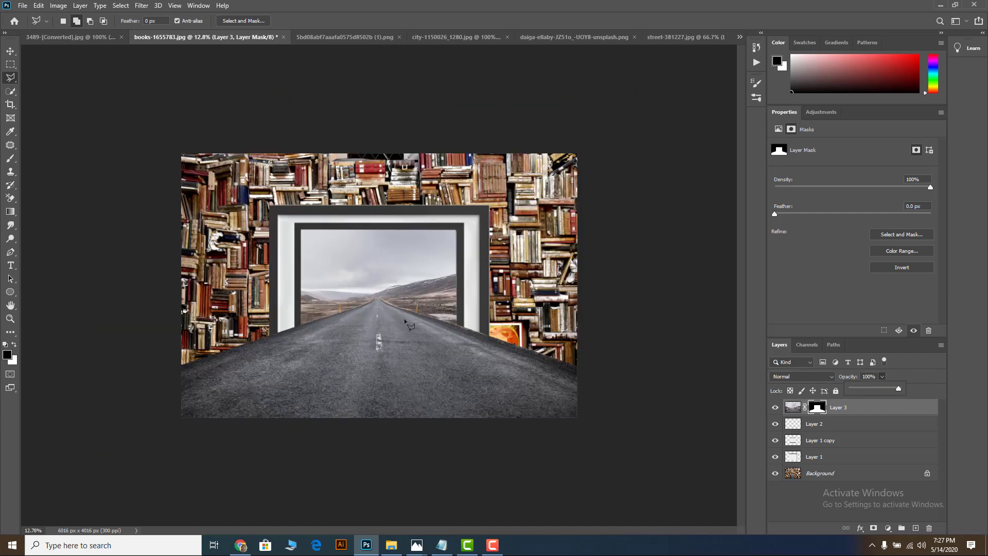
{"action": "scroll", "coordinate": [331, 304], "scroll_direction": "up", "scroll_amount": 3}
{"action": "scroll", "coordinate": [113, 234], "scroll_direction": "up", "scroll_amount": 2}
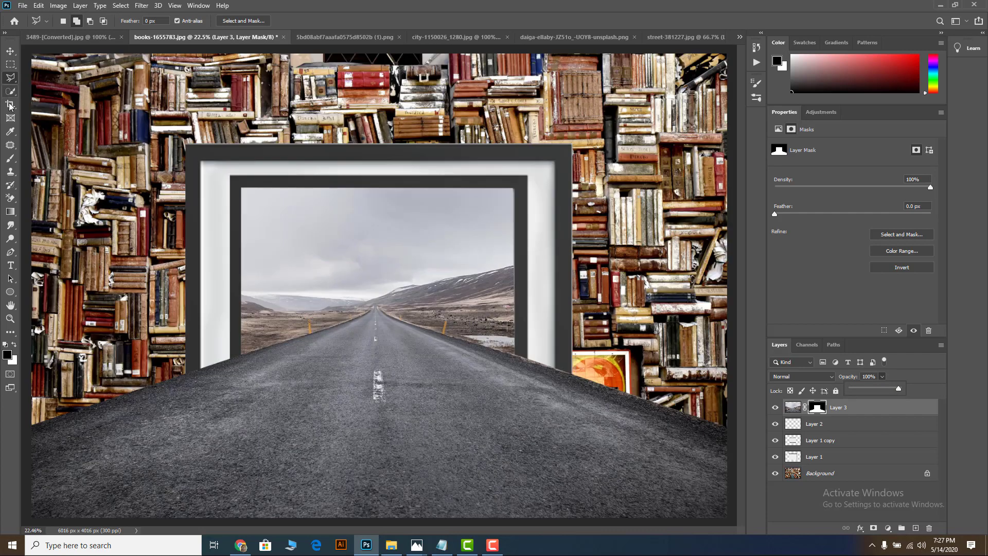
Soften the road's left edge against the books by painting black on the mask with a size 90 brush at 19% opacity
{"action": "left_click", "coordinate": [10, 158]}
{"action": "left_click", "coordinate": [47, 156]}
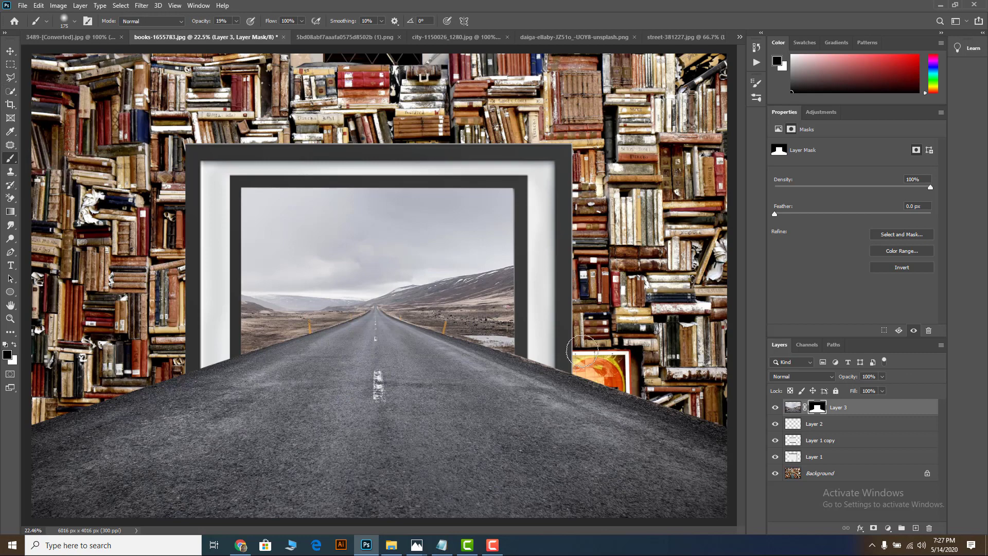
{"action": "key", "text": "bracketleft"}
{"action": "key", "text": "bracketleft"}
{"action": "mouse_move", "coordinate": [139, 390]}
{"action": "left_mouse_down"}
{"action": "mouse_move", "coordinate": [42, 432]}
{"action": "mouse_move", "coordinate": [175, 377]}
{"action": "left_mouse_up"}
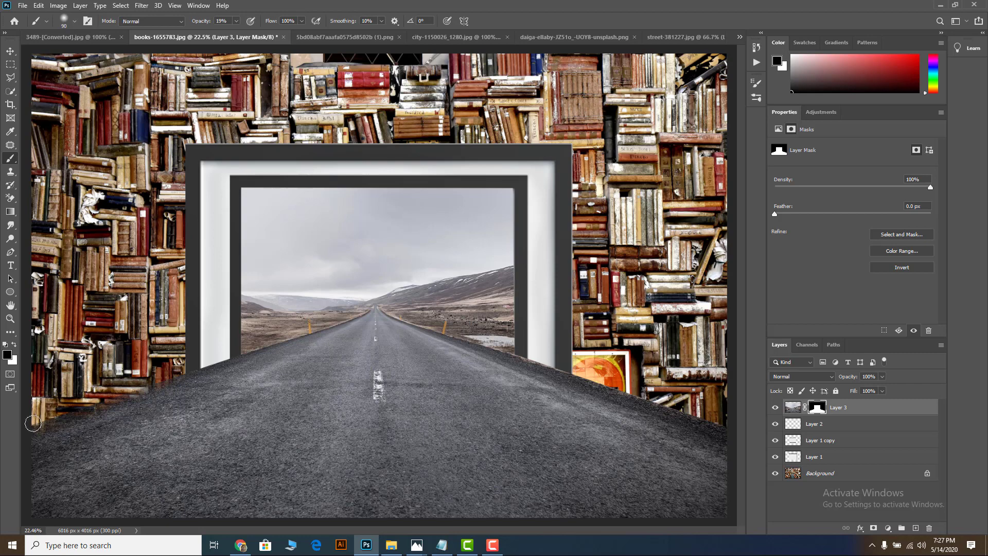
{"action": "left_click_drag", "start_coordinate": [31, 425], "coordinate": [119, 386]}
Soften the road's right edge on the mask the same way and toggle the road layer's visibility to check the blend
{"action": "mouse_move", "coordinate": [563, 376]}
{"action": "left_mouse_down"}
{"action": "mouse_move", "coordinate": [686, 405]}
{"action": "mouse_move", "coordinate": [725, 429]}
{"action": "mouse_move", "coordinate": [696, 414]}
{"action": "left_mouse_up"}
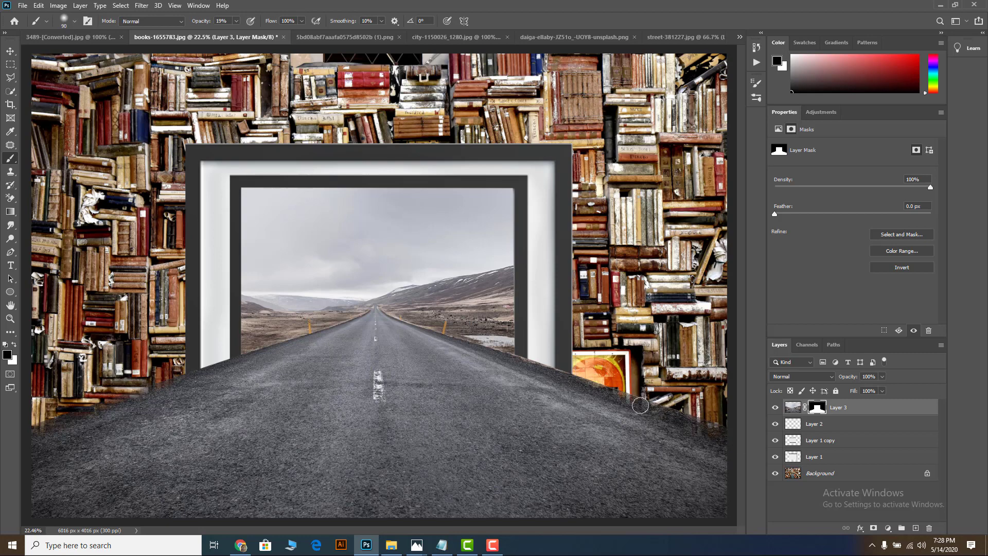
{"action": "mouse_move", "coordinate": [640, 405]}
{"action": "left_mouse_down"}
{"action": "mouse_move", "coordinate": [596, 386]}
{"action": "mouse_move", "coordinate": [721, 432]}
{"action": "left_mouse_up"}
{"action": "mouse_move", "coordinate": [581, 379]}
{"action": "left_mouse_down"}
{"action": "mouse_move", "coordinate": [729, 432]}
{"action": "mouse_move", "coordinate": [673, 408]}
{"action": "left_mouse_up"}
{"action": "left_click_drag", "start_coordinate": [611, 385], "coordinate": [606, 380]}
{"action": "scroll", "coordinate": [432, 375], "scroll_direction": "down", "scroll_amount": 2, "text": "alt"}
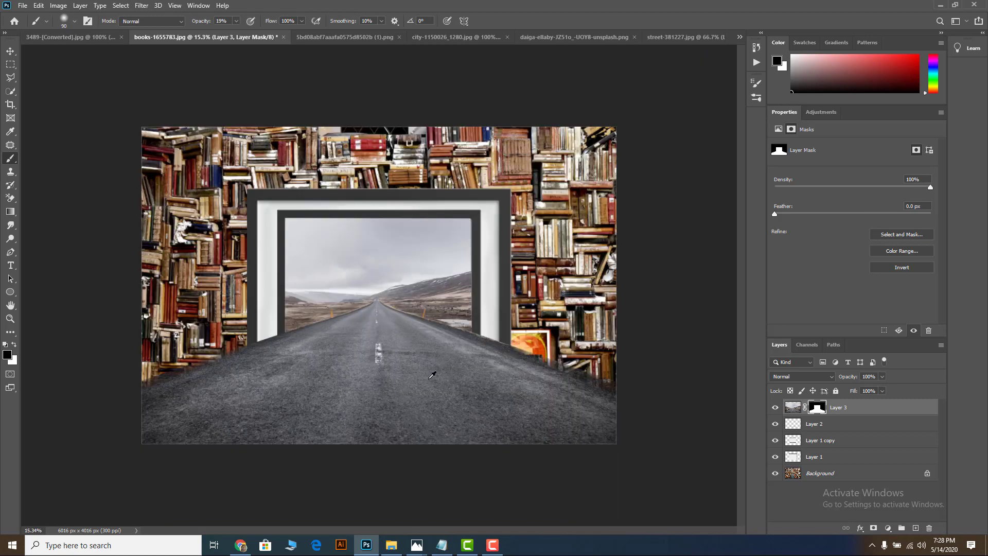
{"action": "scroll", "coordinate": [236, 338], "scroll_direction": "up", "scroll_amount": 2, "text": "alt"}
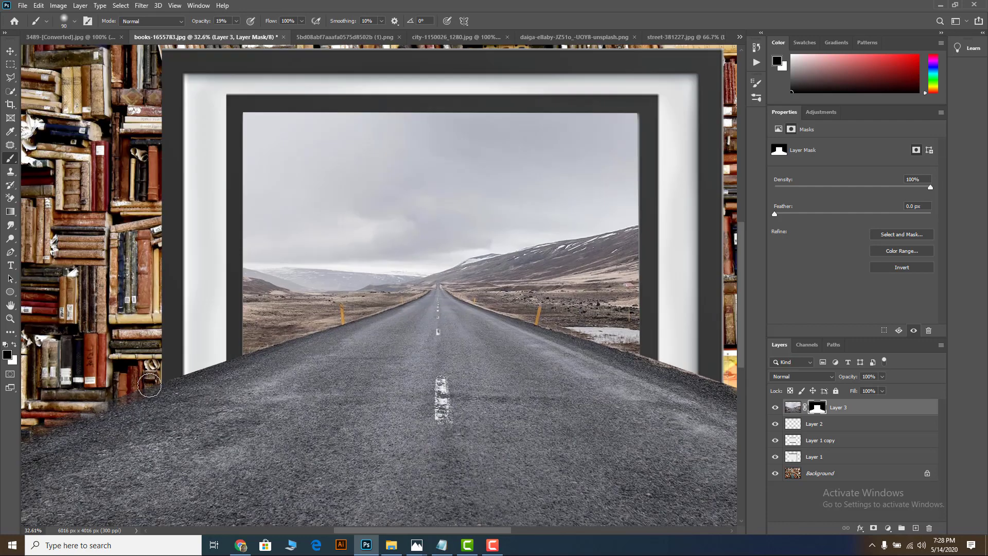
{"action": "scroll", "coordinate": [190, 366], "scroll_direction": "down", "scroll_amount": 4, "text": "alt"}
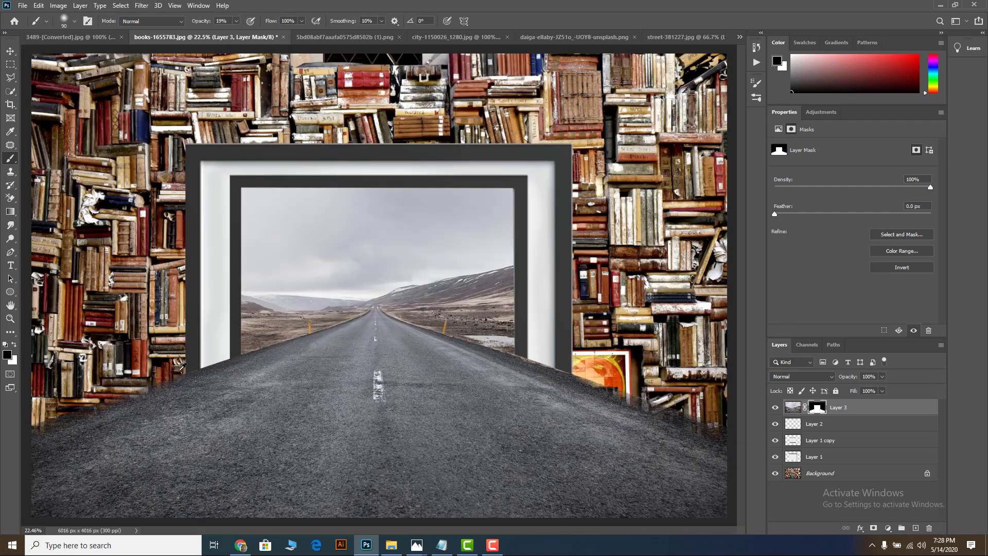
{"action": "scroll", "coordinate": [215, 356], "scroll_direction": "up", "scroll_amount": 2, "text": "alt"}
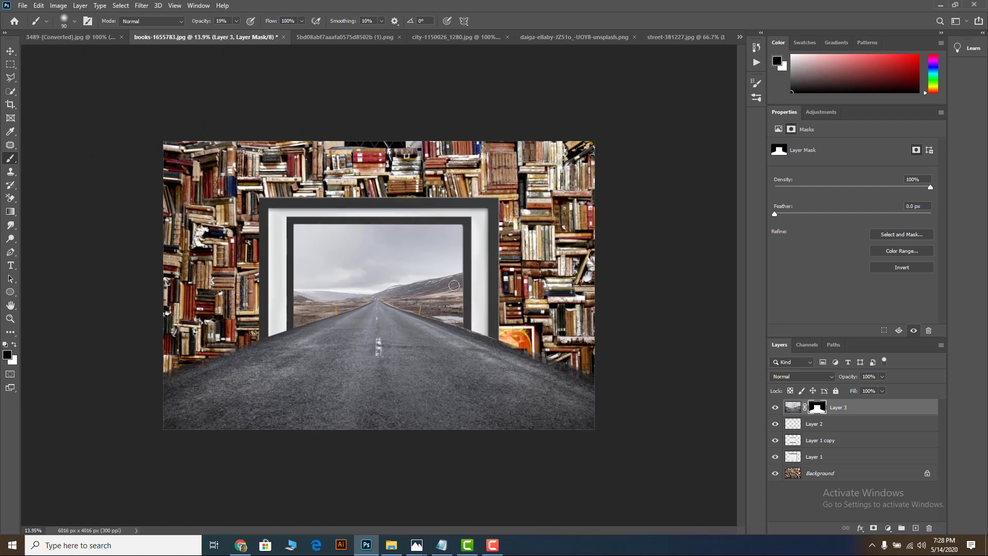
{"action": "left_click", "coordinate": [775, 407]}
{"action": "scroll", "coordinate": [277, 357], "scroll_direction": "up", "scroll_amount": 2, "text": "alt"}
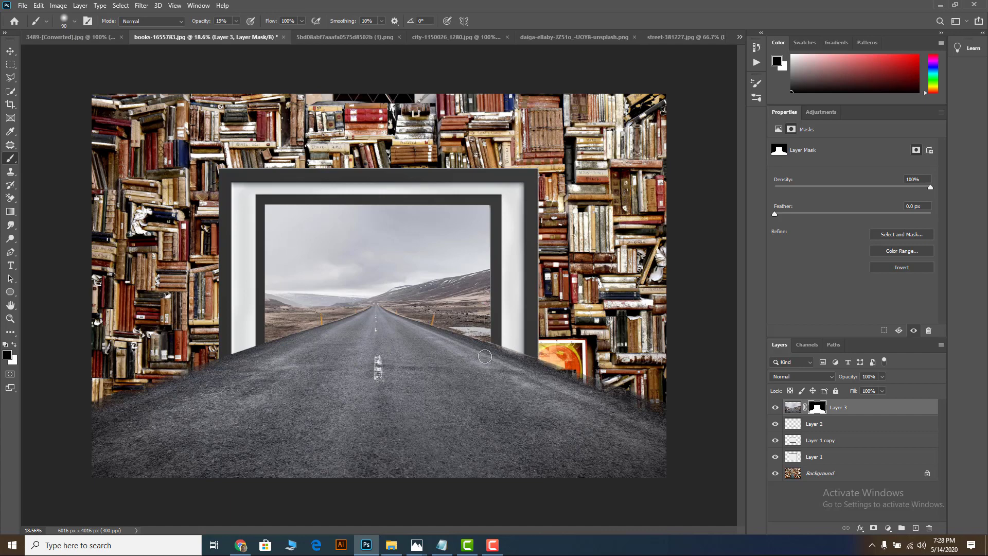
Reduce the brush size to 40 for the road's right edge beside the orange picture
{"action": "scroll", "coordinate": [538, 384], "scroll_direction": "up", "scroll_amount": 5}
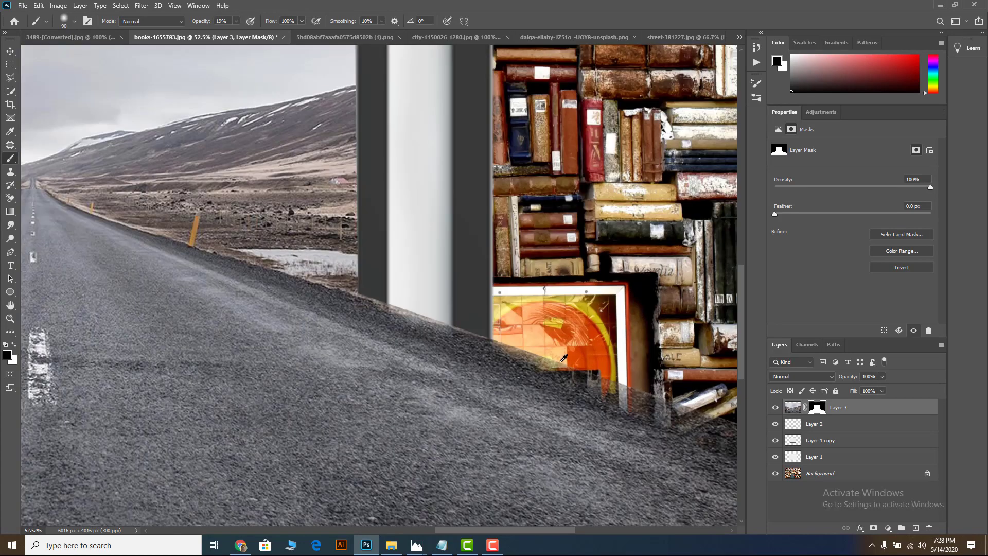
{"action": "key", "text": "bracketleft"}
{"action": "key", "text": "bracketleft"}
{"action": "key", "text": "bracketleft"}
{"action": "key", "text": "bracketleft"}
{"action": "key", "text": "bracketleft"}
{"action": "key", "text": "bracketleft"}
{"action": "scroll", "coordinate": [554, 363], "scroll_direction": "down", "scroll_amount": 6}
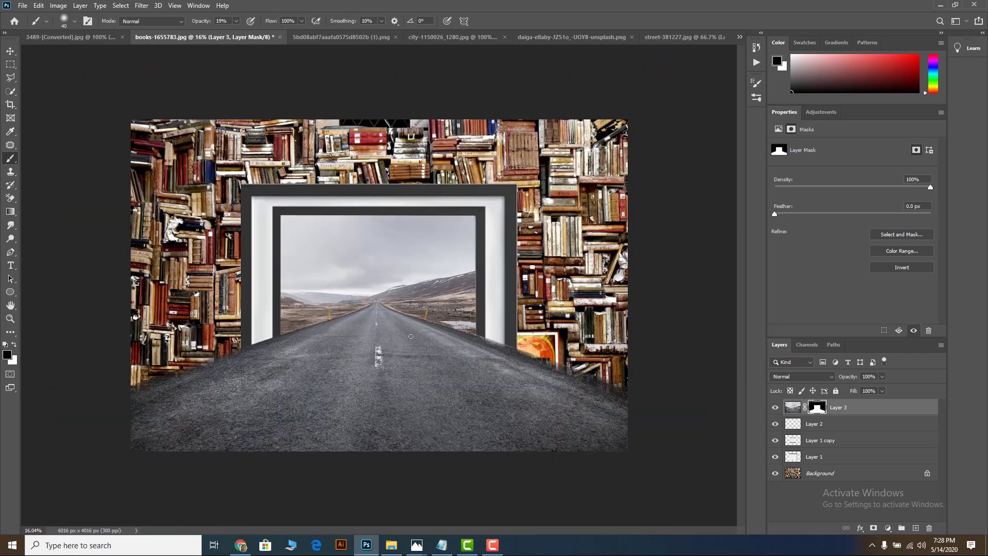
Look through the open images, ending on the cut-out of the child in a yellow coat
{"action": "left_click", "coordinate": [681, 37]}
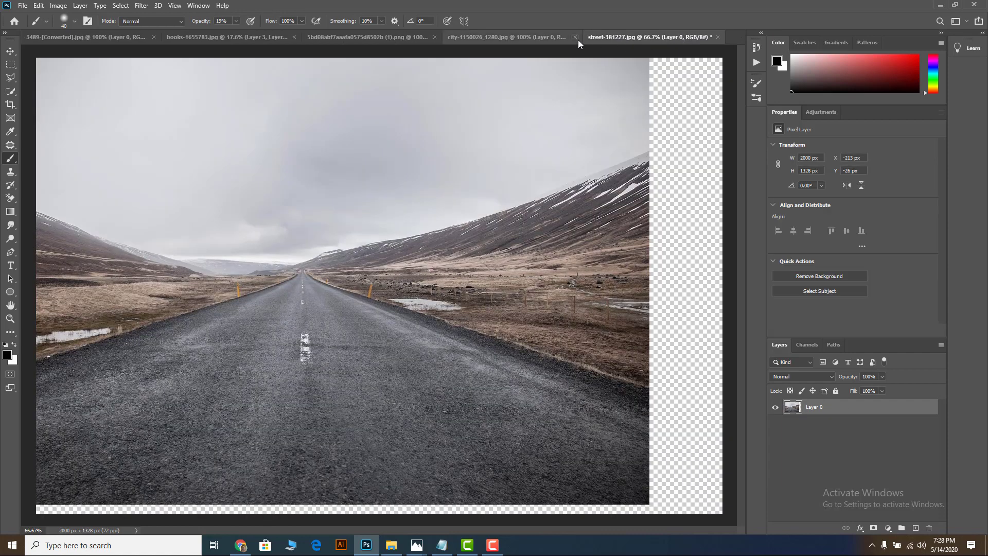
{"action": "left_click", "coordinate": [510, 37]}
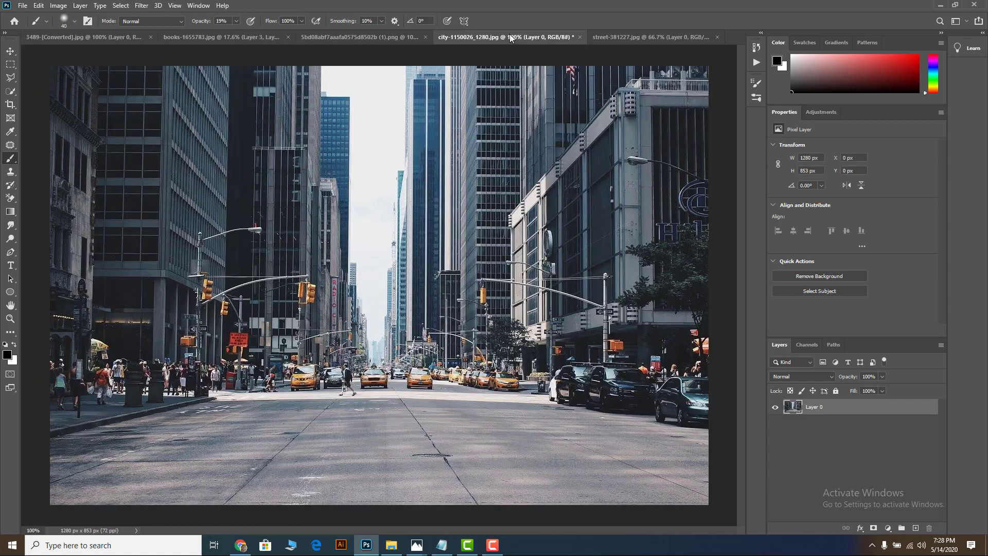
{"action": "left_click", "coordinate": [372, 37]}
{"action": "left_click", "coordinate": [229, 37]}
{"action": "left_click", "coordinate": [110, 34]}
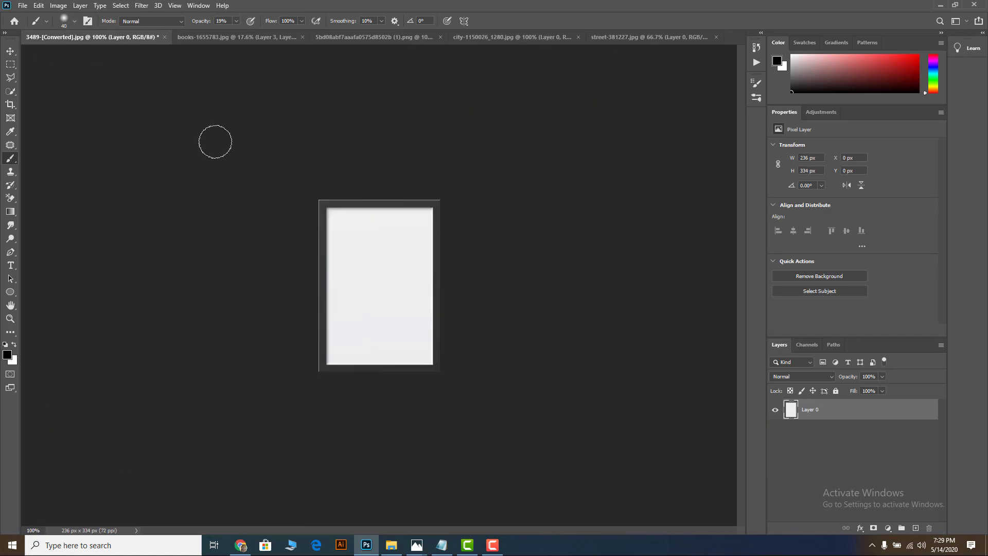
{"action": "left_click", "coordinate": [493, 545]}
{"action": "left_click", "coordinate": [938, 496]}
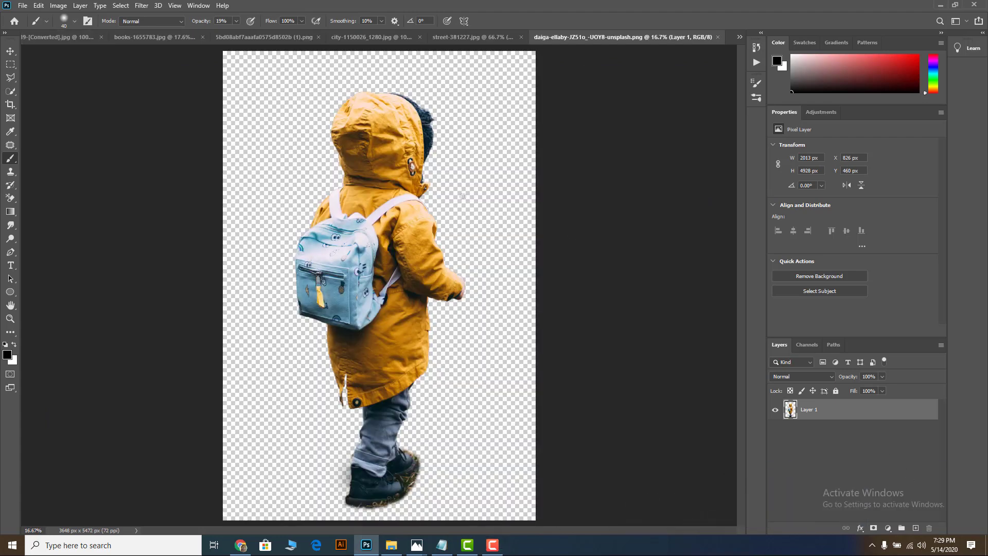
Bring the cut-out child into the books-1655783.jpg document with the Move tool
{"action": "left_click", "coordinate": [9, 53]}
{"action": "mouse_move", "coordinate": [376, 119]}
{"action": "left_mouse_down"}
{"action": "mouse_move", "coordinate": [327, 79]}
{"action": "mouse_move", "coordinate": [155, 40]}
{"action": "mouse_move", "coordinate": [371, 220]}
{"action": "mouse_move", "coordinate": [368, 258]}
{"action": "left_mouse_up"}
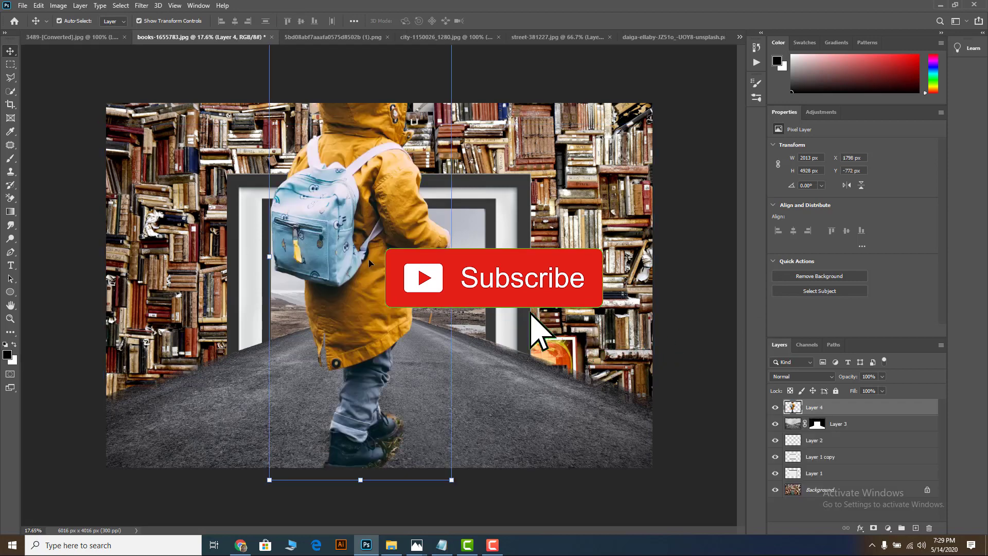
{"action": "scroll", "coordinate": [380, 241], "scroll_direction": "down", "scroll_amount": 3}
Scale the child down to about 425 × 1039 px and place it on the road's left side before the inner frame
{"action": "left_click_drag", "start_coordinate": [428, 111], "coordinate": [391, 202]}
{"action": "left_click_drag", "start_coordinate": [374, 250], "coordinate": [306, 298]}
{"action": "scroll", "coordinate": [334, 304], "scroll_direction": "up", "scroll_amount": 2}
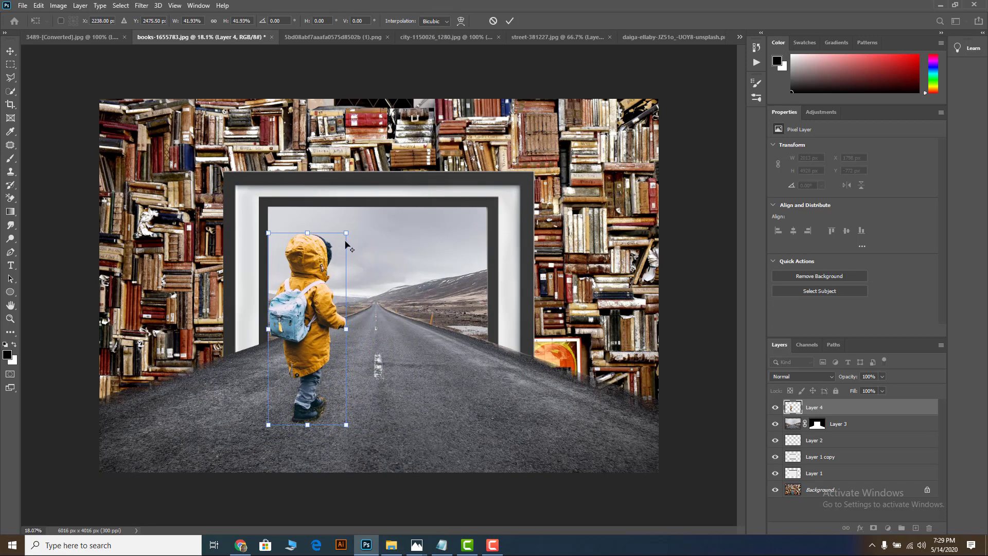
{"action": "left_click_drag", "start_coordinate": [346, 233], "coordinate": [326, 281]}
{"action": "scroll", "coordinate": [300, 301], "scroll_direction": "up", "scroll_amount": 2}
{"action": "mouse_move", "coordinate": [288, 318]}
{"action": "left_mouse_down"}
{"action": "mouse_move", "coordinate": [273, 319]}
{"action": "mouse_move", "coordinate": [285, 324]}
{"action": "left_mouse_up"}
{"action": "left_click", "coordinate": [510, 20]}
{"action": "scroll", "coordinate": [280, 404], "scroll_direction": "up", "scroll_amount": 10}
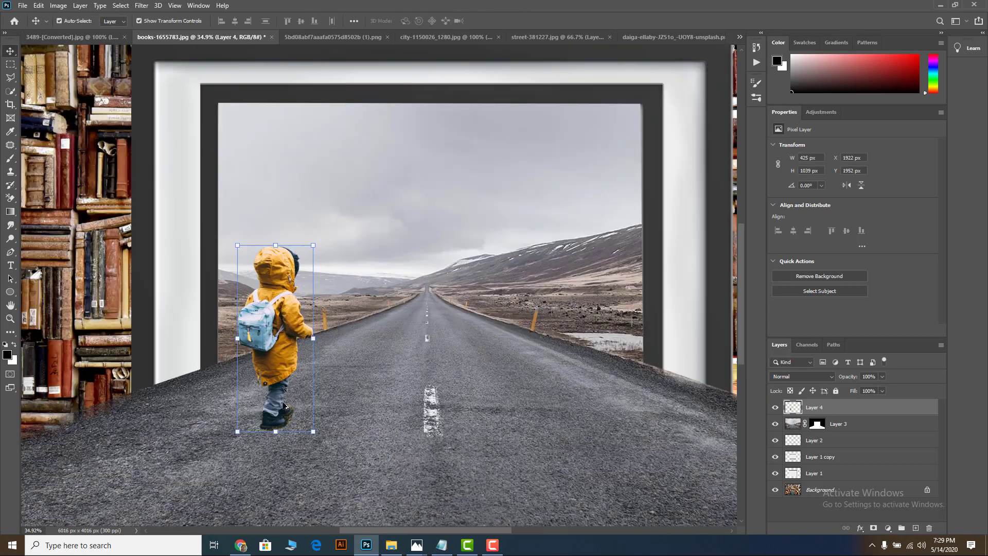
Outline the grass fringe around the child's shoes with the Polygonal Lasso, delete it from Layer 4, and deselect
{"action": "scroll", "coordinate": [287, 435], "scroll_direction": "up", "scroll_amount": 3}
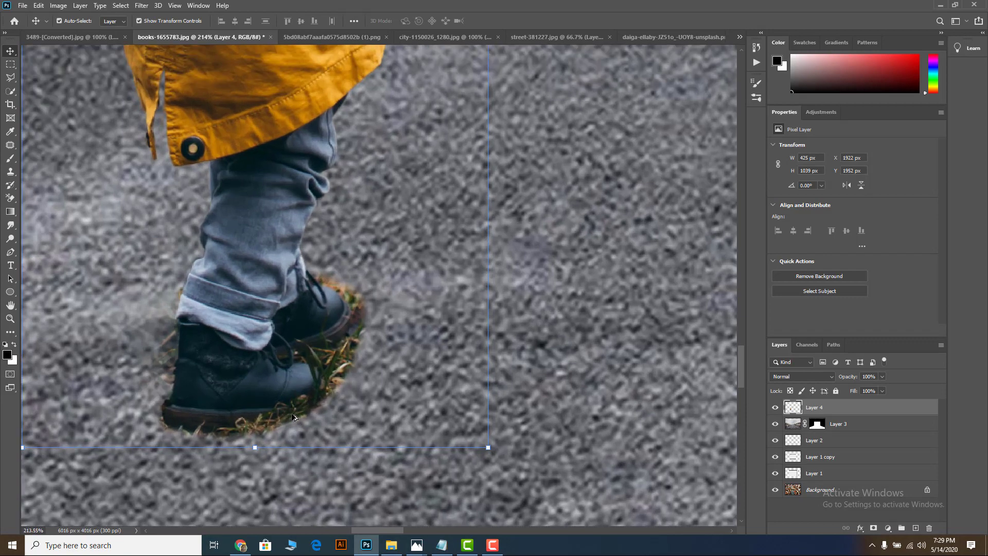
{"action": "left_click", "coordinate": [10, 77]}
{"action": "scroll", "coordinate": [216, 367], "scroll_direction": "down", "scroll_amount": 2}
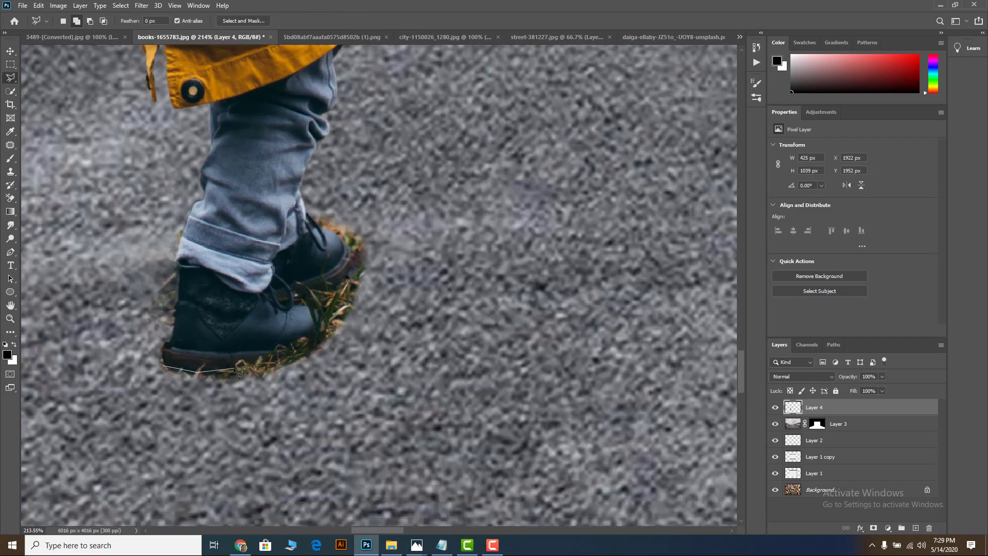
{"action": "left_click", "coordinate": [305, 344]}
{"action": "left_click", "coordinate": [299, 303]}
{"action": "left_click", "coordinate": [301, 291]}
{"action": "left_click", "coordinate": [314, 217]}
{"action": "left_click", "coordinate": [404, 219]}
{"action": "left_click", "coordinate": [375, 354]}
{"action": "left_click", "coordinate": [303, 391]}
{"action": "left_click", "coordinate": [205, 403]}
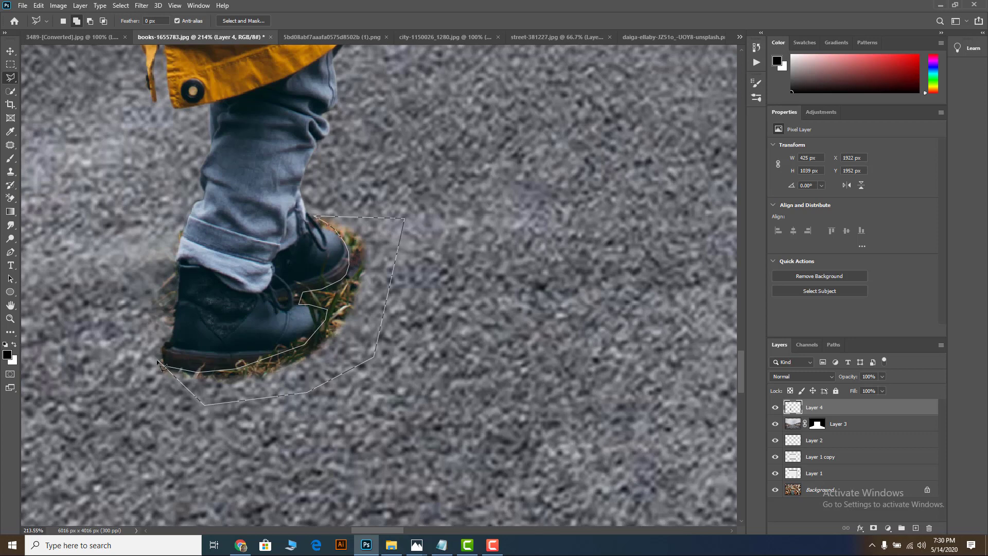
{"action": "left_click", "coordinate": [160, 366]}
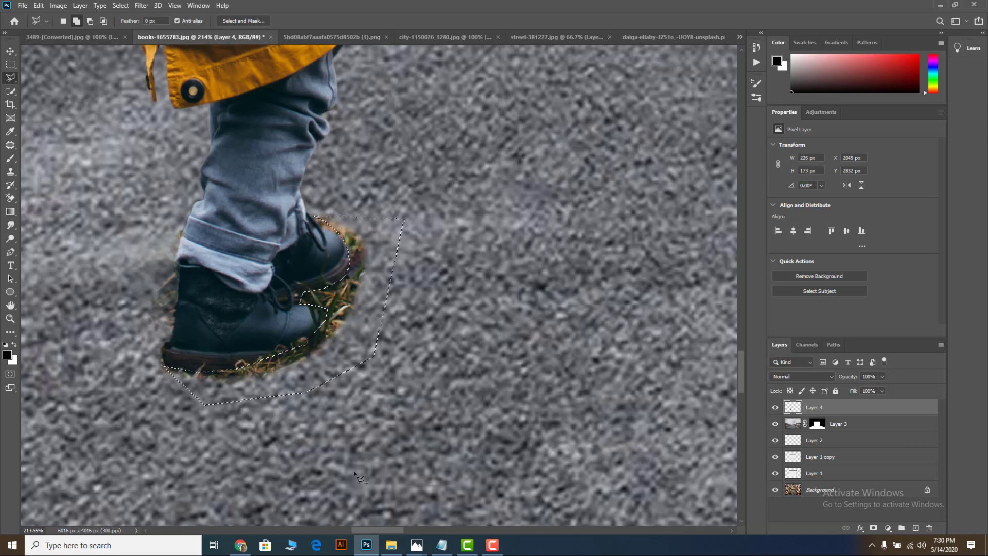
{"action": "key", "text": "Delete"}
{"action": "key", "text": "ctrl+d"}
{"action": "scroll", "coordinate": [417, 325], "scroll_direction": "down", "scroll_amount": 5}
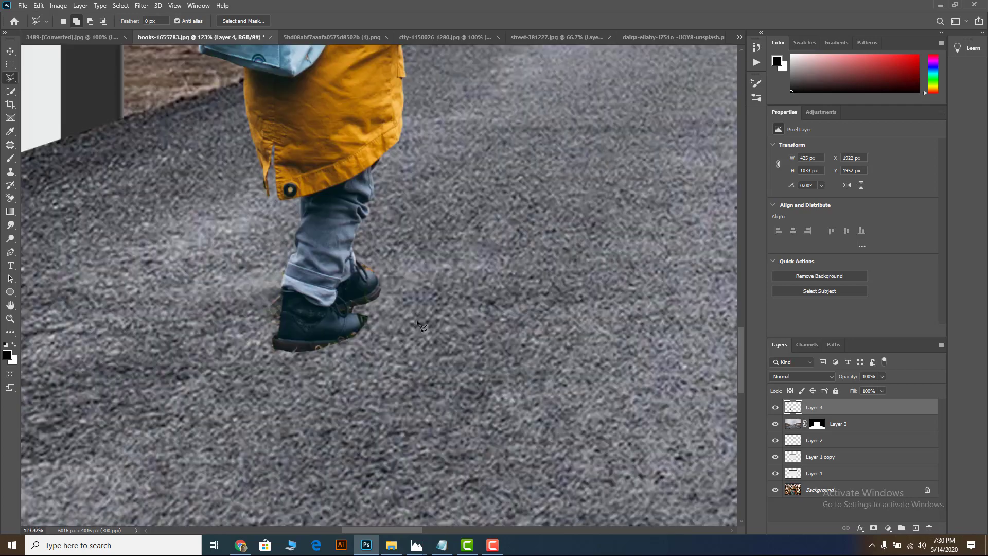
{"action": "scroll", "coordinate": [417, 325], "scroll_direction": "down", "scroll_amount": 4}
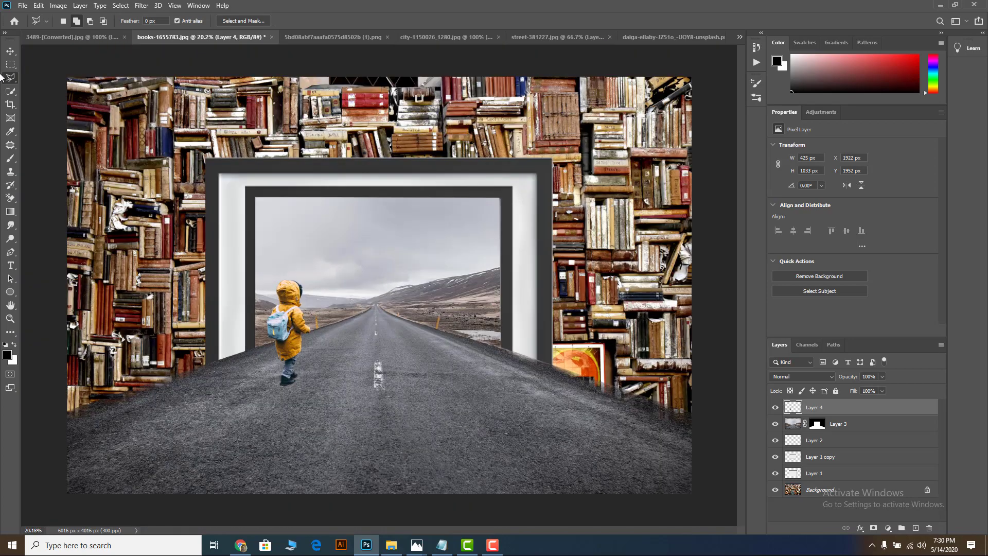
Scale the child up to about 117%, place the figure on the road's left side before the inner frame, and apply the transform
{"action": "left_click", "coordinate": [10, 51]}
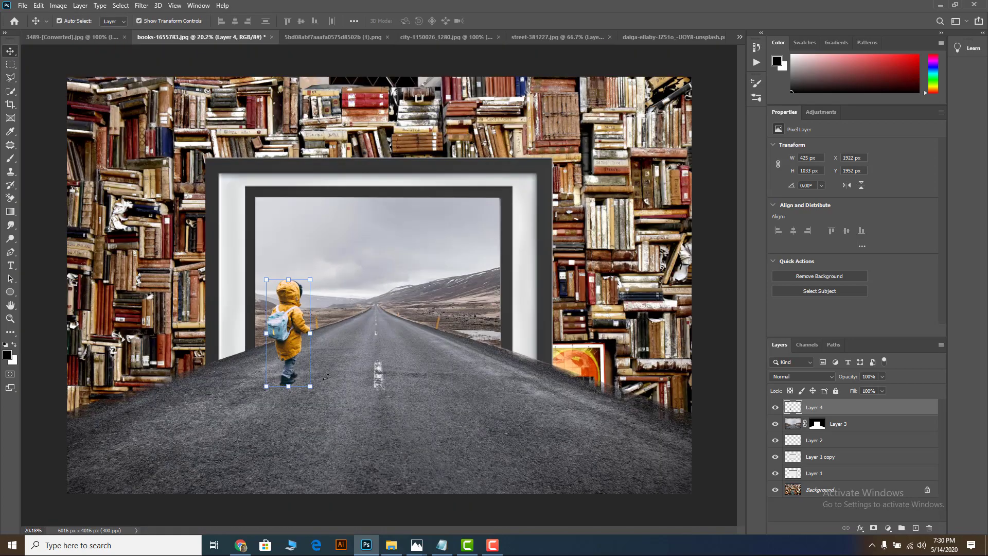
{"action": "left_click", "coordinate": [357, 404]}
{"action": "scroll", "coordinate": [379, 287], "scroll_direction": "down", "scroll_amount": 2}
{"action": "left_click", "coordinate": [310, 324]}
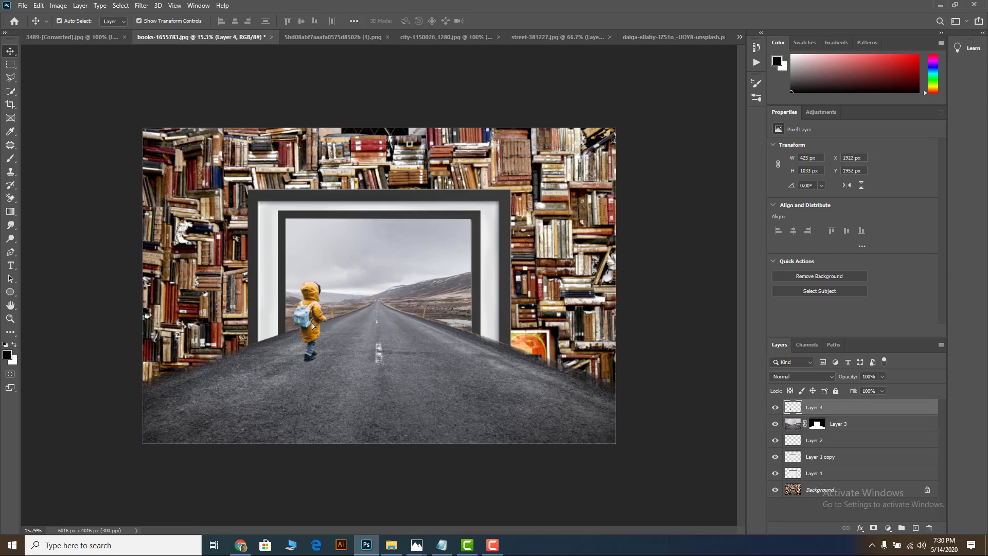
{"action": "left_click_drag", "start_coordinate": [324, 287], "coordinate": [327, 280]}
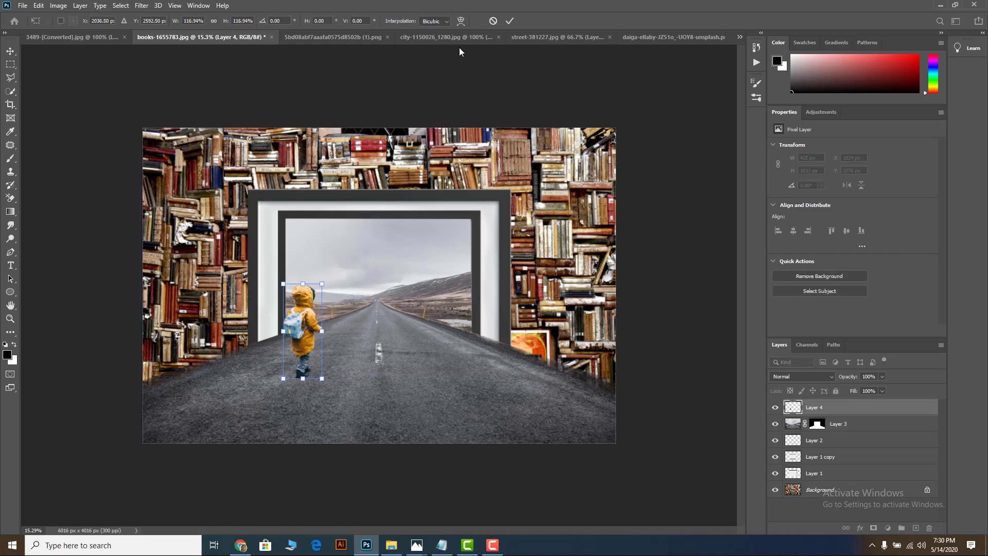
{"action": "mouse_move", "coordinate": [299, 330]}
{"action": "left_mouse_down"}
{"action": "mouse_move", "coordinate": [280, 351]}
{"action": "mouse_move", "coordinate": [309, 320]}
{"action": "left_mouse_up"}
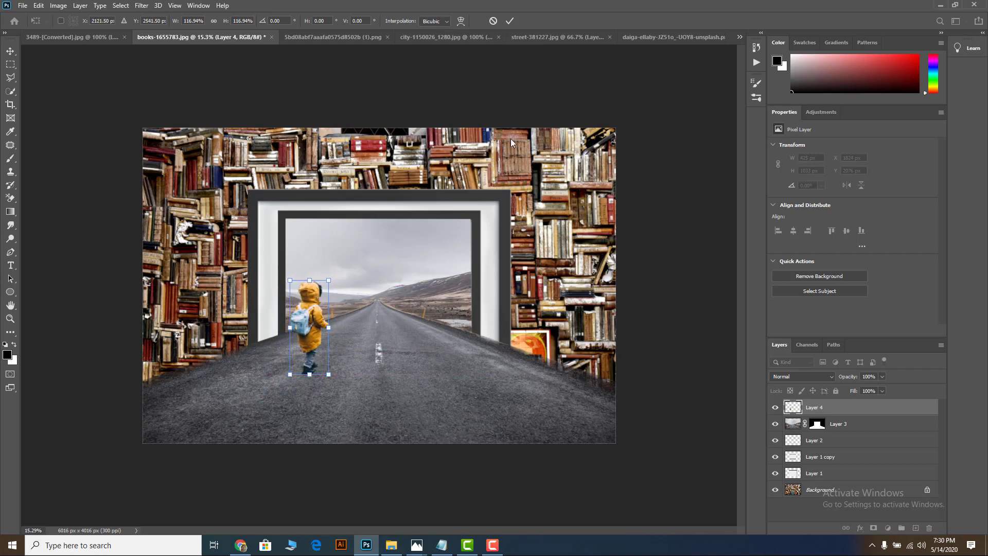
{"action": "left_click", "coordinate": [509, 21]}
{"action": "left_click", "coordinate": [686, 273]}
{"action": "key", "text": "ctrl+0"}
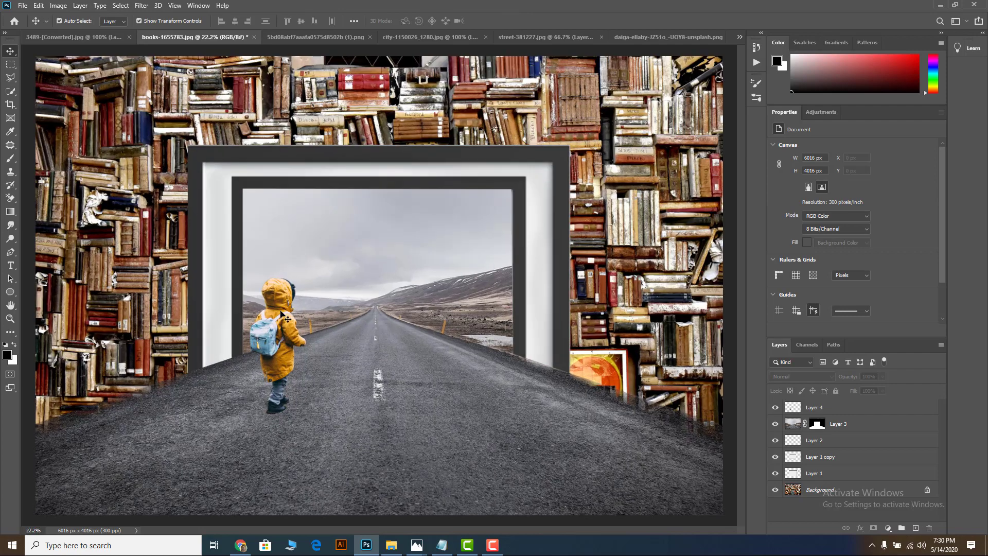
Duplicate the child layer, offsetting the copy down and to the right of the original
{"action": "left_click", "coordinate": [281, 298]}
{"action": "scroll", "coordinate": [281, 298], "scroll_direction": "down", "scroll_amount": 4}
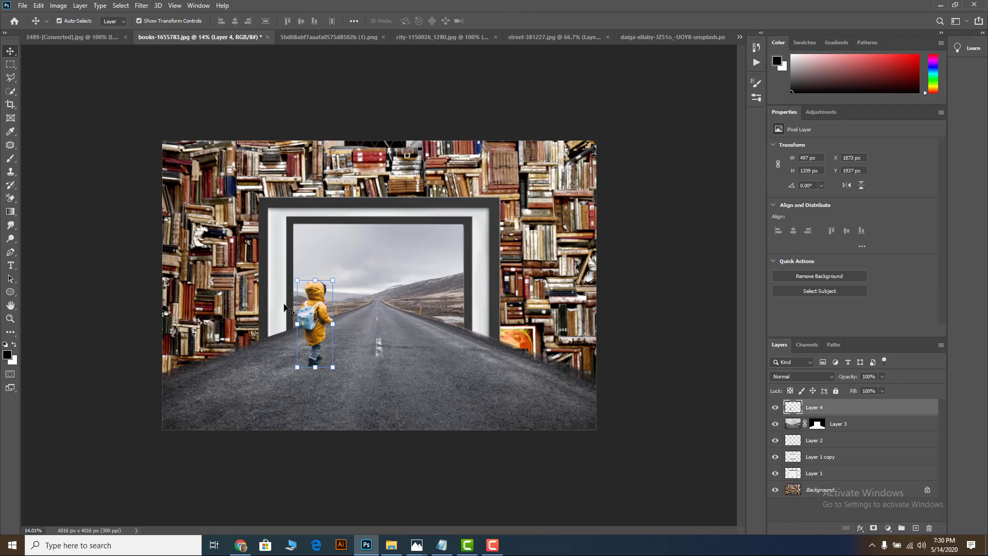
{"action": "scroll", "coordinate": [286, 309], "scroll_direction": "up", "scroll_amount": 3}
{"action": "left_click_drag", "start_coordinate": [308, 311], "coordinate": [333, 343]}
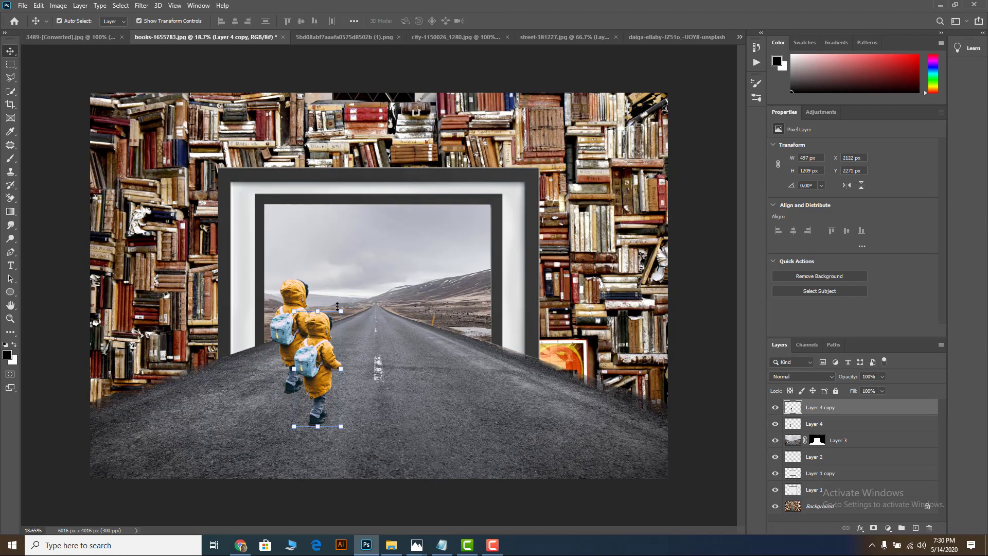
Try flipping the child copy horizontally and vertically and placing it beneath the original's feet
{"action": "left_click", "coordinate": [39, 6]}
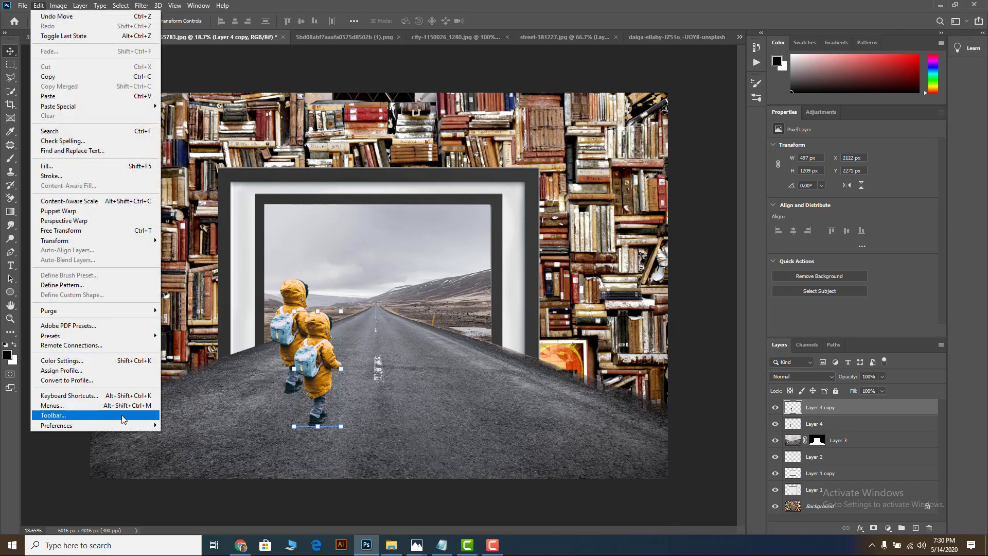
{"action": "mouse_move", "coordinate": [123, 242]}
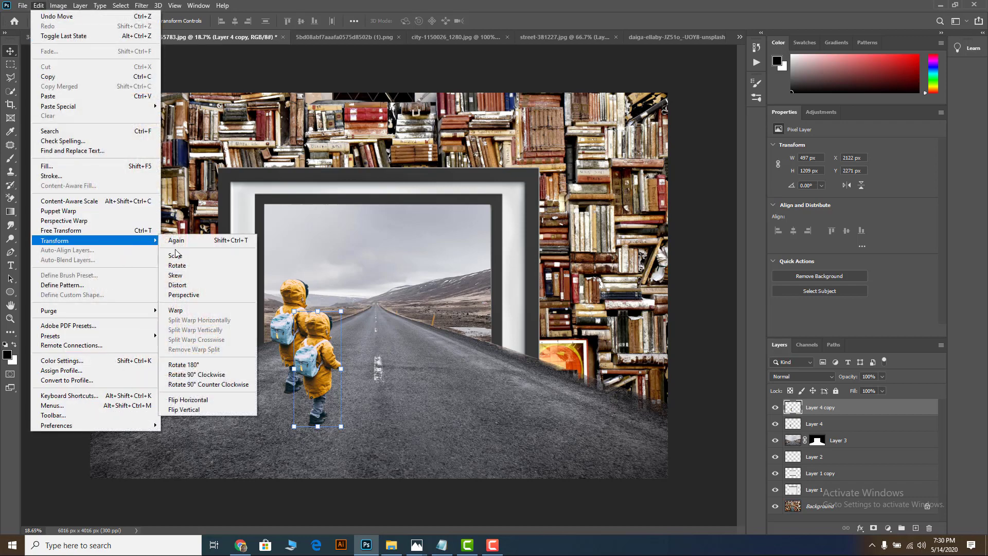
{"action": "left_click", "coordinate": [195, 400]}
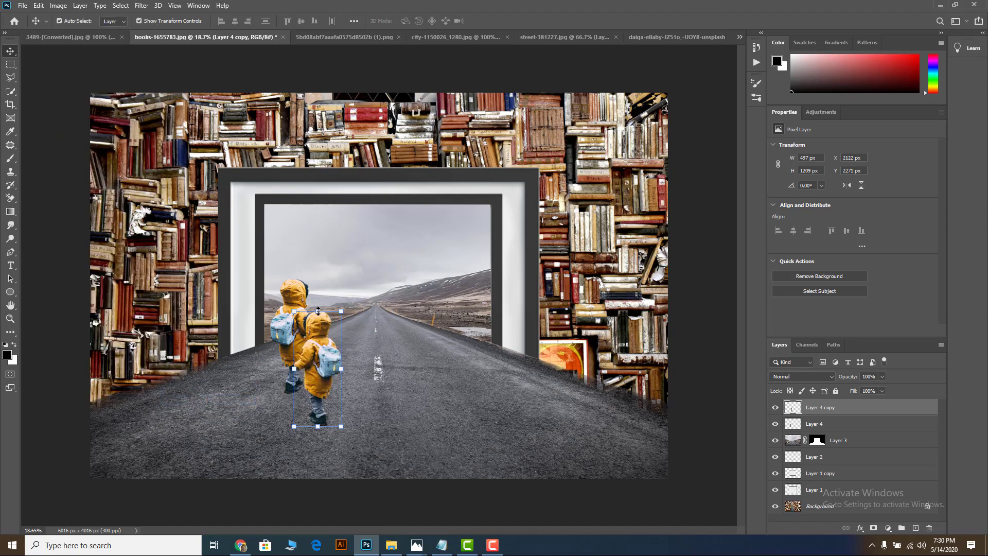
{"action": "left_click", "coordinate": [39, 5]}
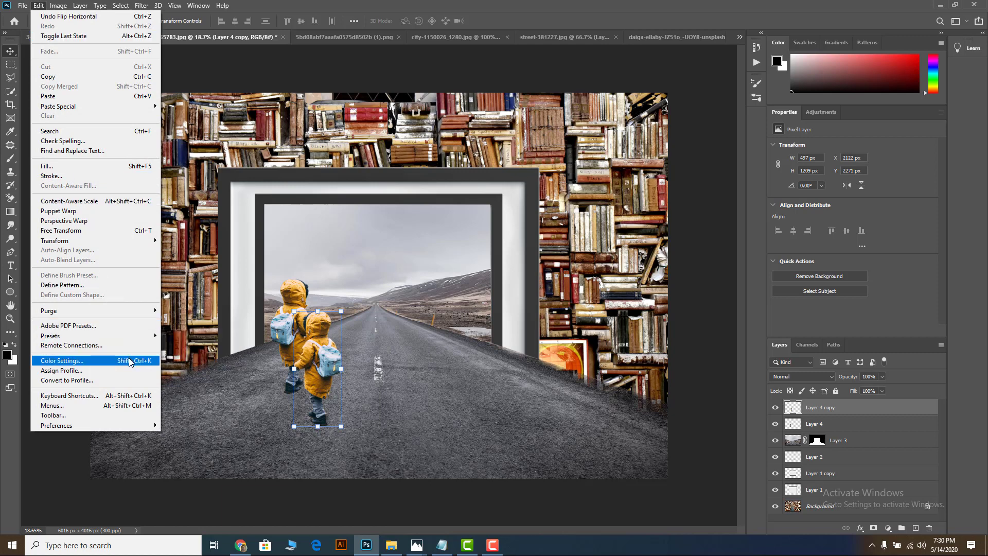
{"action": "mouse_move", "coordinate": [122, 237]}
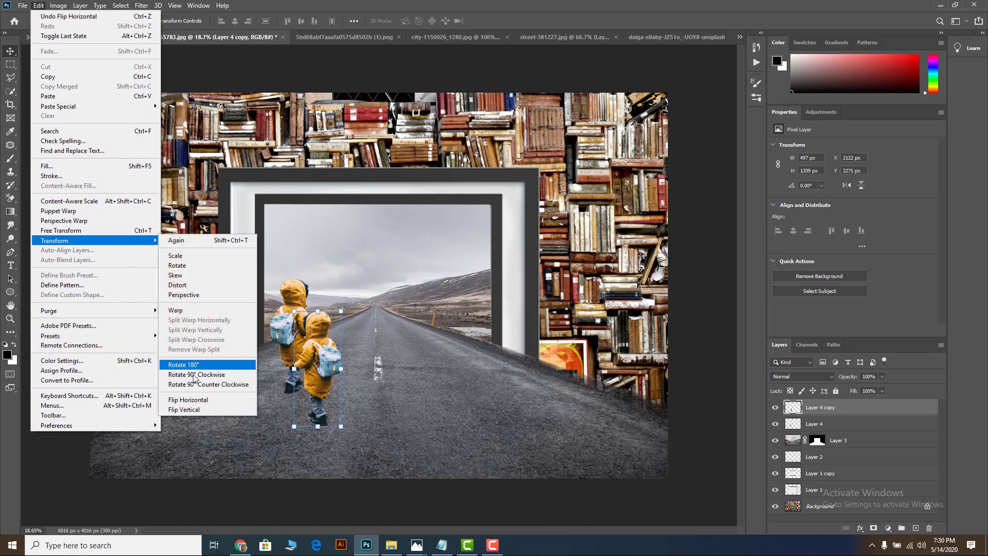
{"action": "left_click", "coordinate": [189, 409]}
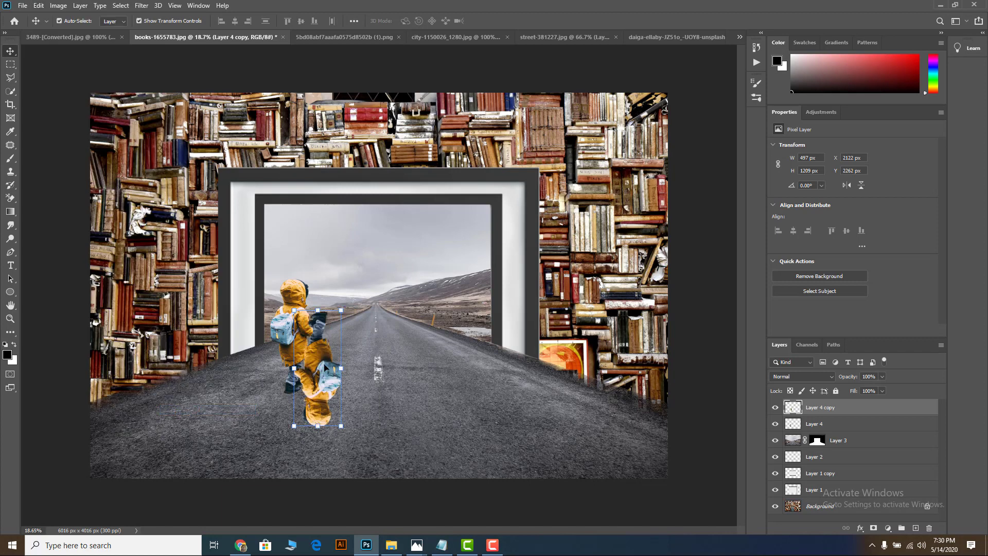
{"action": "left_click_drag", "start_coordinate": [328, 368], "coordinate": [304, 423]}
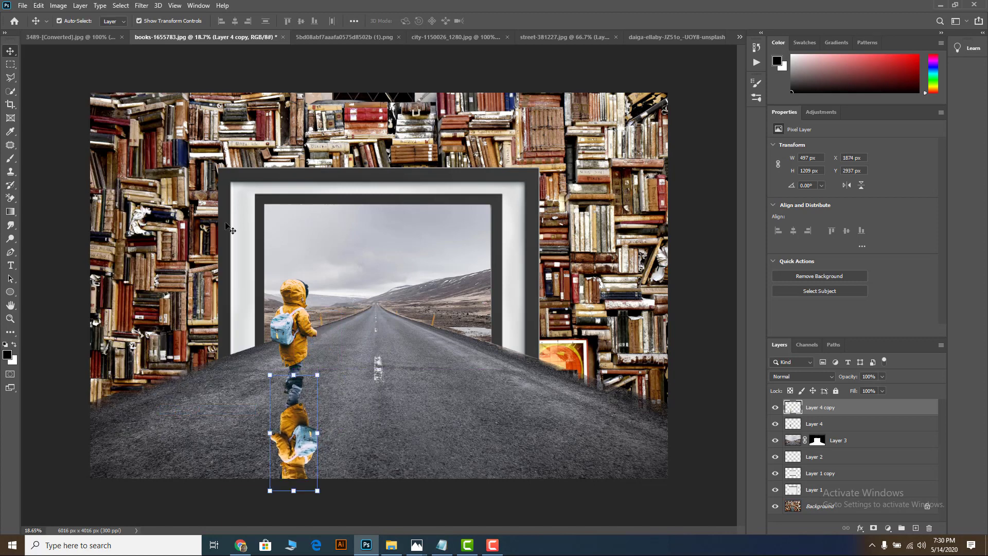
{"action": "key", "text": "ctrl+z"}
{"action": "key", "text": "ctrl+z"}
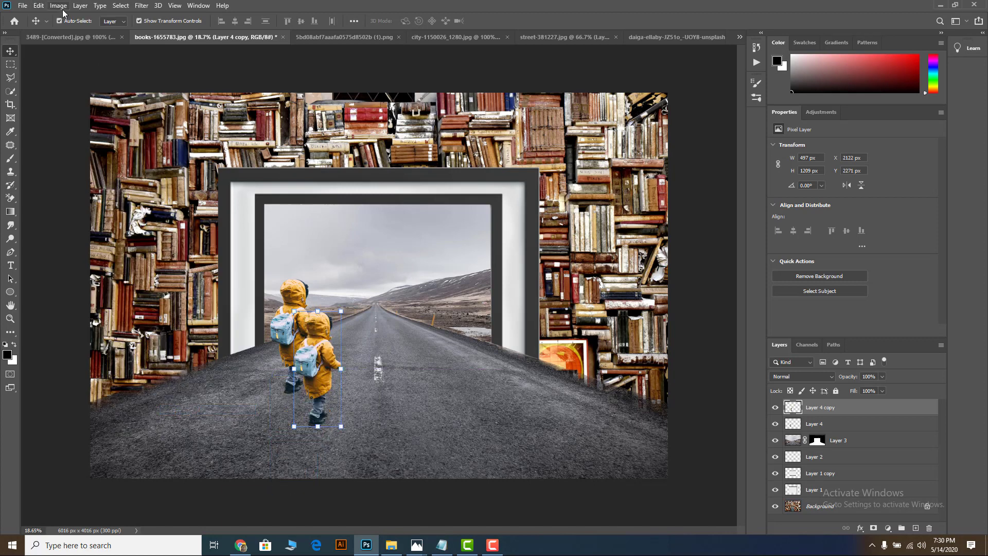
Flip the child copy vertically and place it directly below the original so that the feet meet
{"action": "left_click", "coordinate": [39, 6]}
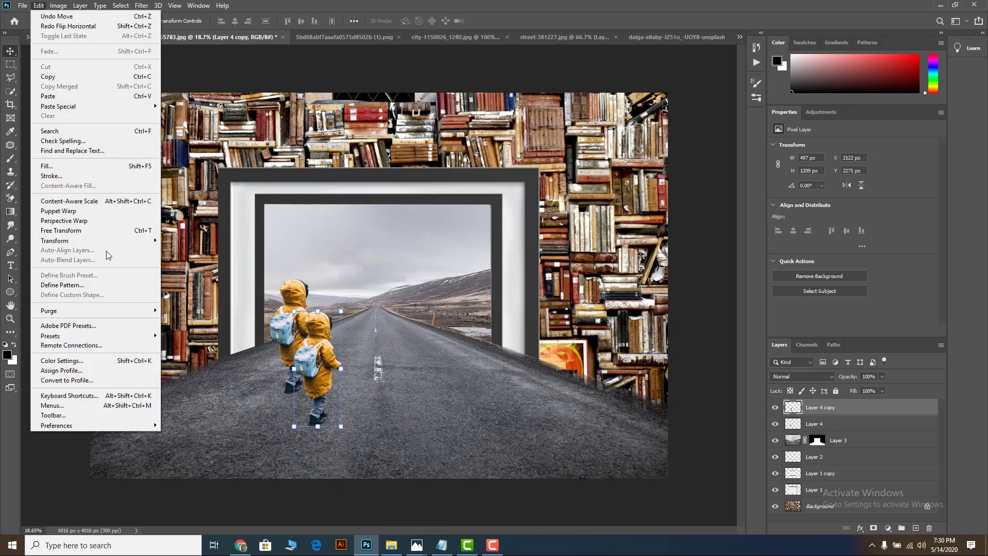
{"action": "mouse_move", "coordinate": [136, 248]}
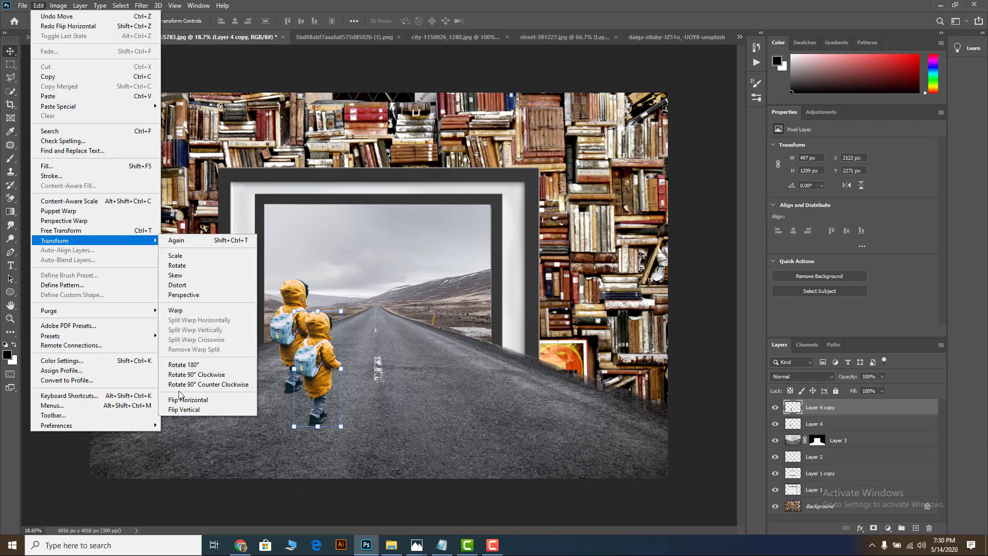
{"action": "left_click", "coordinate": [190, 412]}
{"action": "left_click_drag", "start_coordinate": [315, 360], "coordinate": [289, 425]}
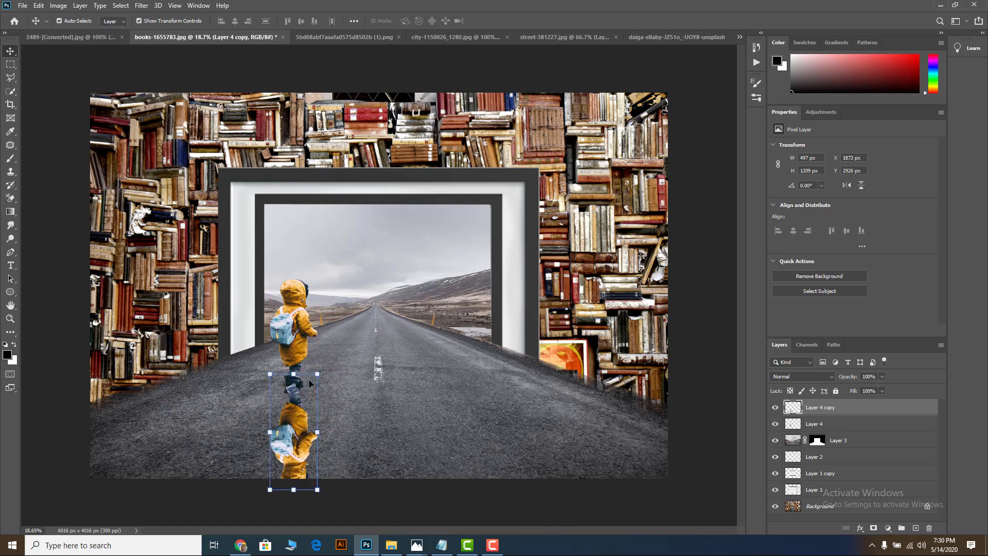
Skew the upside-down child copy toward the lower left like a cast shadow, align it with the feet, and apply the transform
{"action": "left_click", "coordinate": [40, 6]}
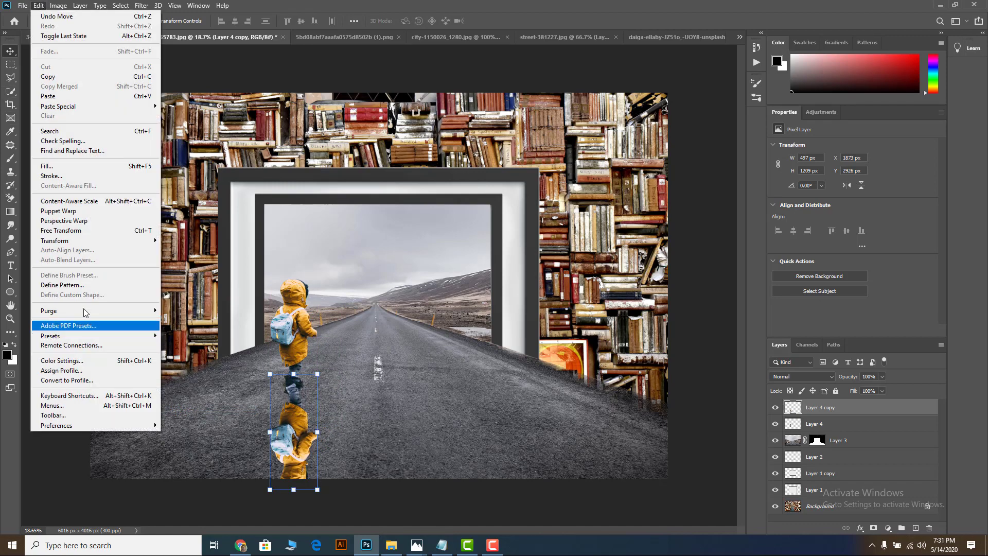
{"action": "mouse_move", "coordinate": [88, 241]}
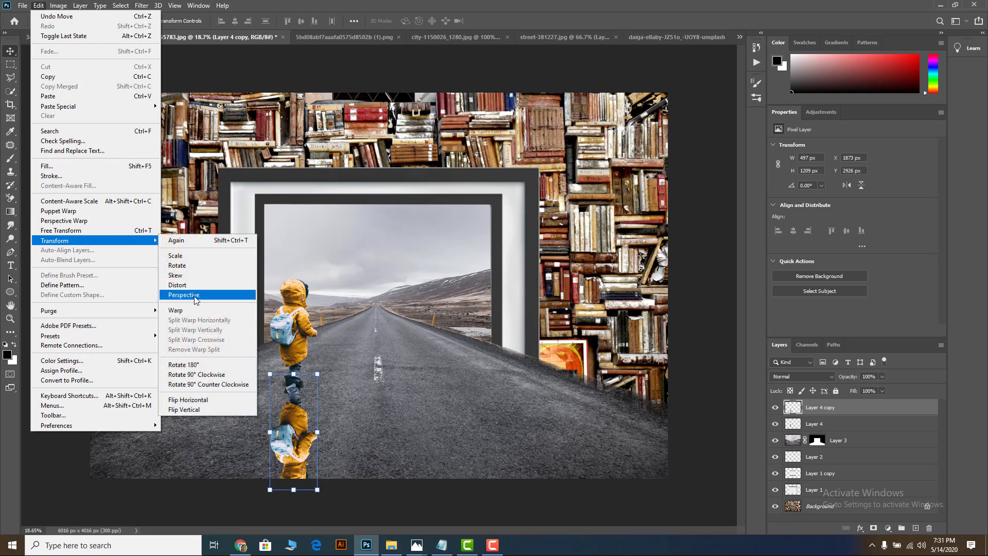
{"action": "left_click", "coordinate": [198, 274]}
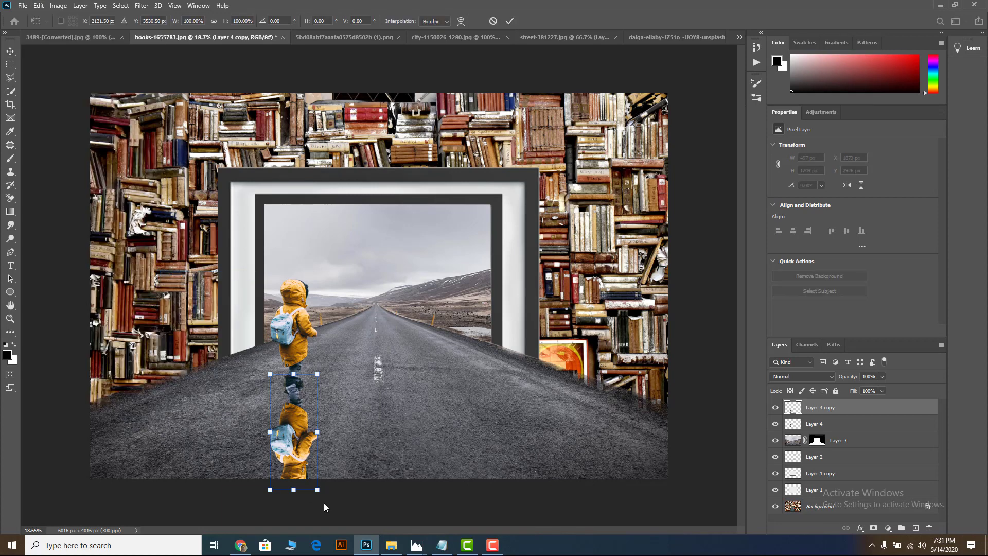
{"action": "left_click_drag", "start_coordinate": [317, 493], "coordinate": [202, 443]}
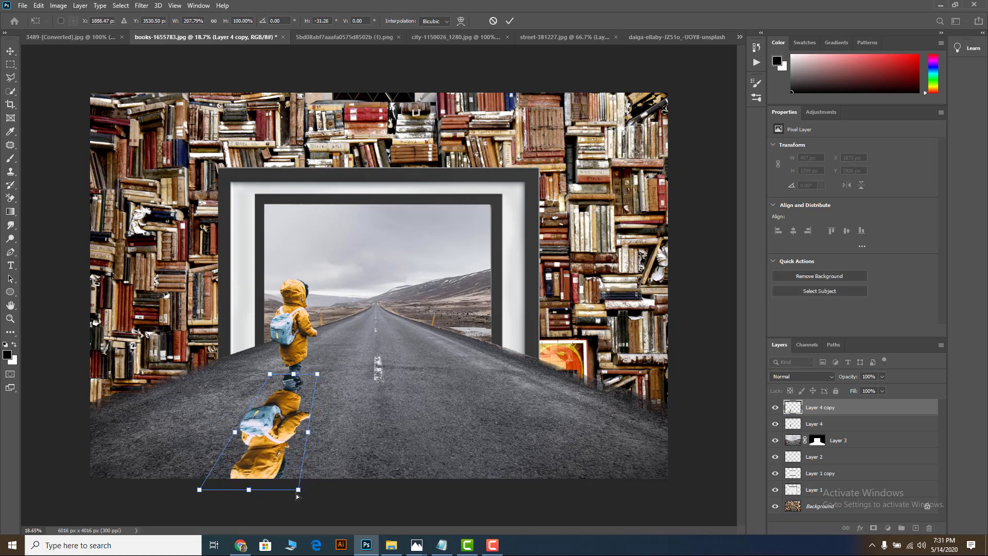
{"action": "left_click_drag", "start_coordinate": [298, 495], "coordinate": [174, 429]}
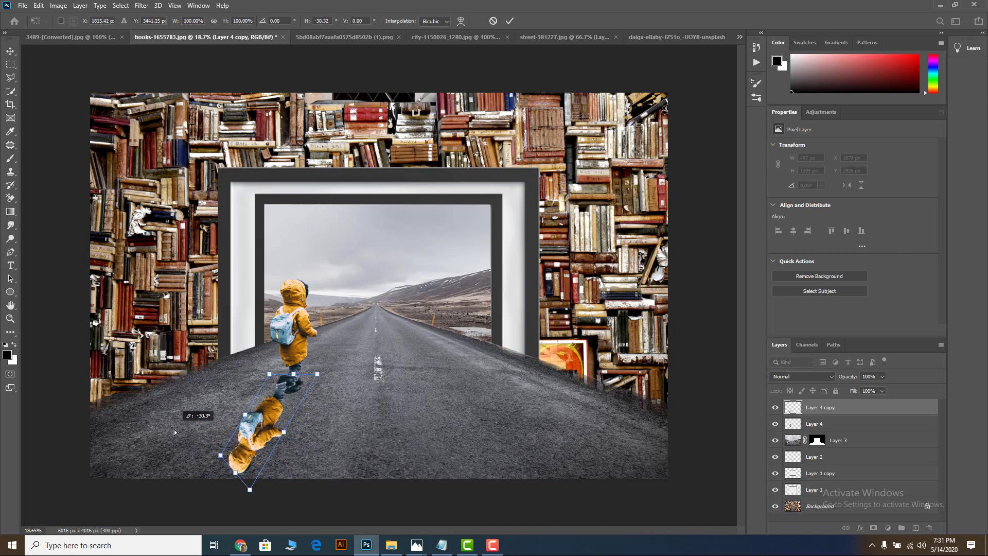
{"action": "left_click_drag", "start_coordinate": [249, 494], "coordinate": [227, 491]}
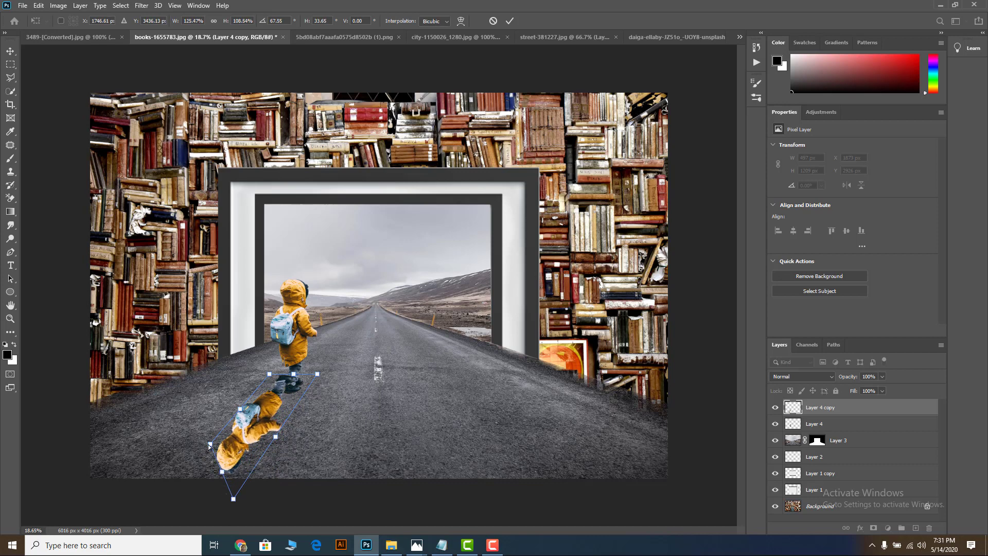
{"action": "left_click_drag", "start_coordinate": [209, 445], "coordinate": [184, 452]}
{"action": "left_click_drag", "start_coordinate": [264, 429], "coordinate": [298, 409]}
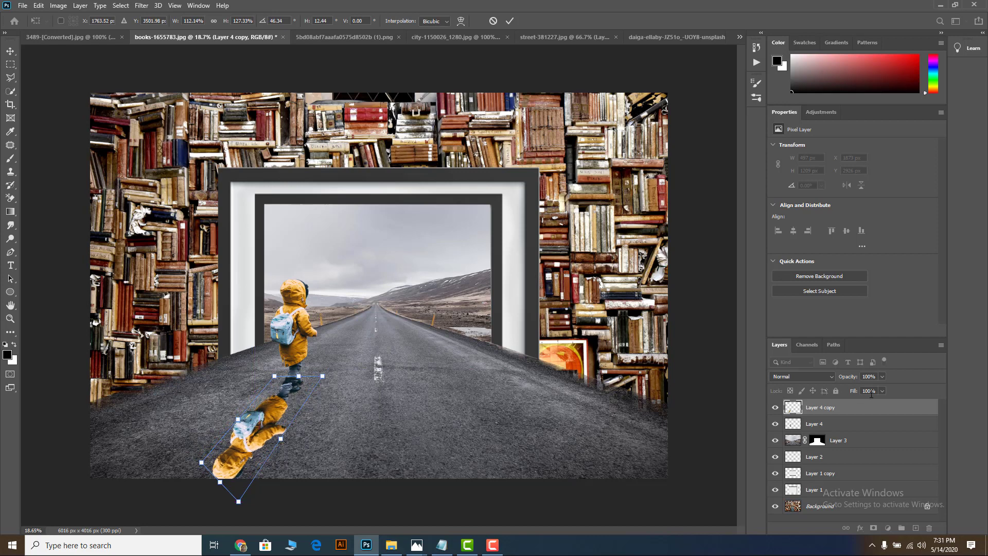
{"action": "left_click", "coordinate": [509, 21]}
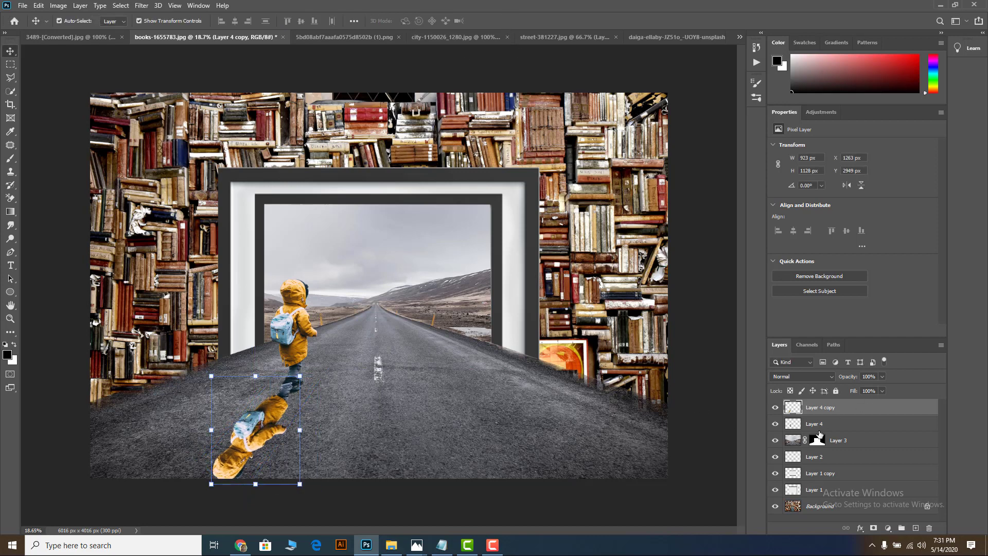
Load the upside-down child copy's outline as a selection, paint it solid black with a 500 px brush at 100% opacity, and deselect
{"action": "left_click", "coordinate": [792, 409], "text": "ctrl"}
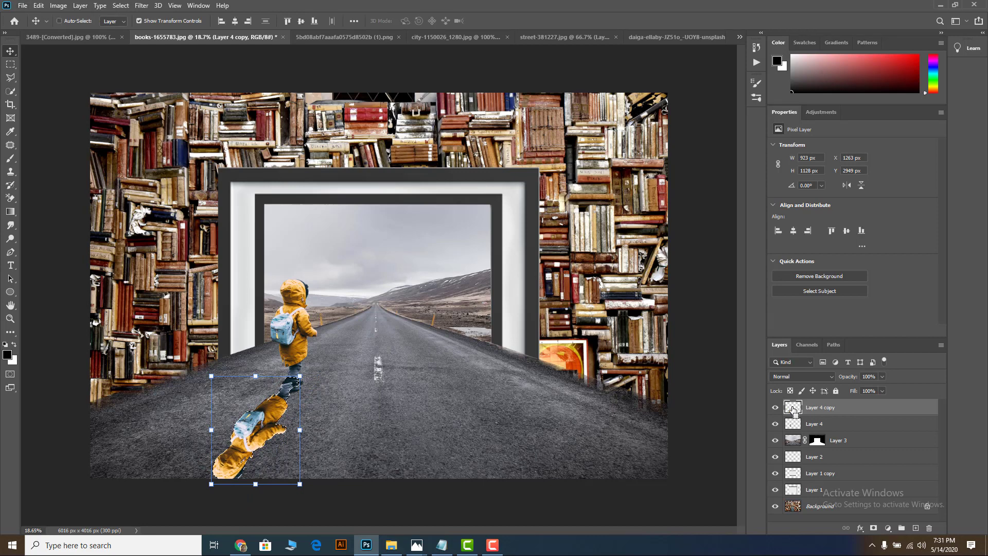
{"action": "left_click", "coordinate": [10, 172]}
{"action": "left_click", "coordinate": [10, 159]}
{"action": "left_click", "coordinate": [53, 159]}
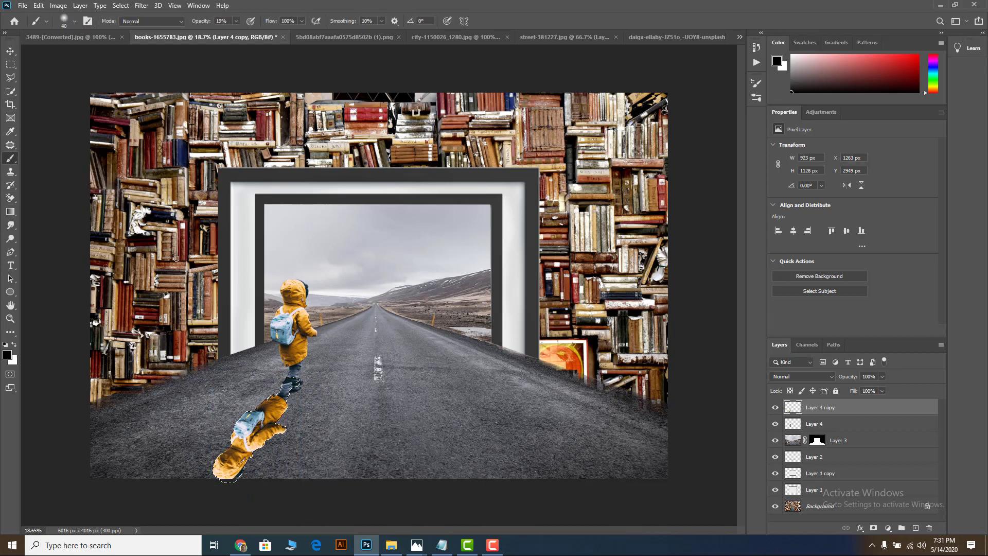
{"action": "key", "text": "bracketright"}
{"action": "key", "text": "bracketright"}
{"action": "key", "text": "bracketright"}
{"action": "key", "text": "bracketright"}
{"action": "key", "text": "bracketright"}
{"action": "key", "text": "bracketright"}
{"action": "key", "text": "bracketright"}
{"action": "key", "text": "bracketright"}
{"action": "key", "text": "bracketright"}
{"action": "key", "text": "bracketright"}
{"action": "key", "text": "bracketright"}
{"action": "key", "text": "bracketright"}
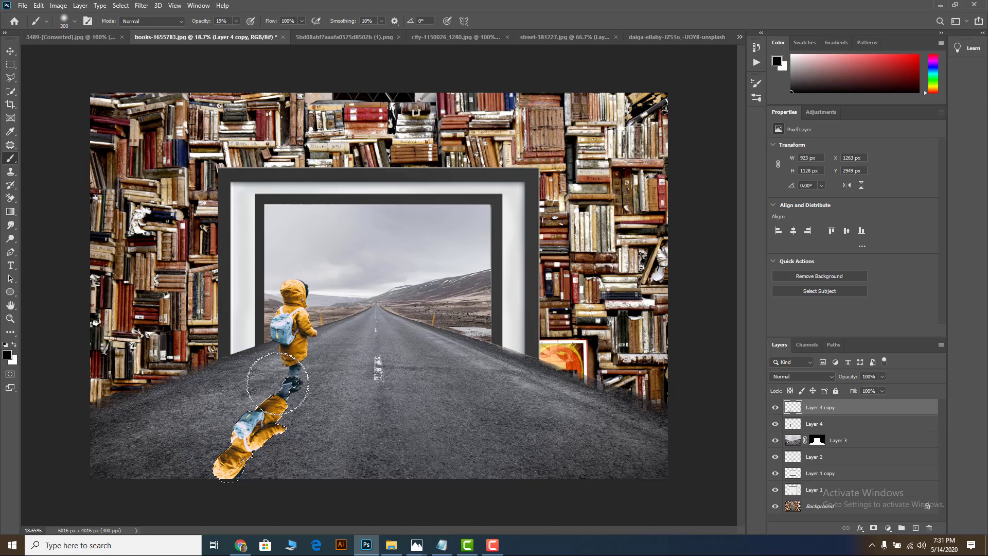
{"action": "key", "text": "bracketright"}
{"action": "key", "text": "bracketright"}
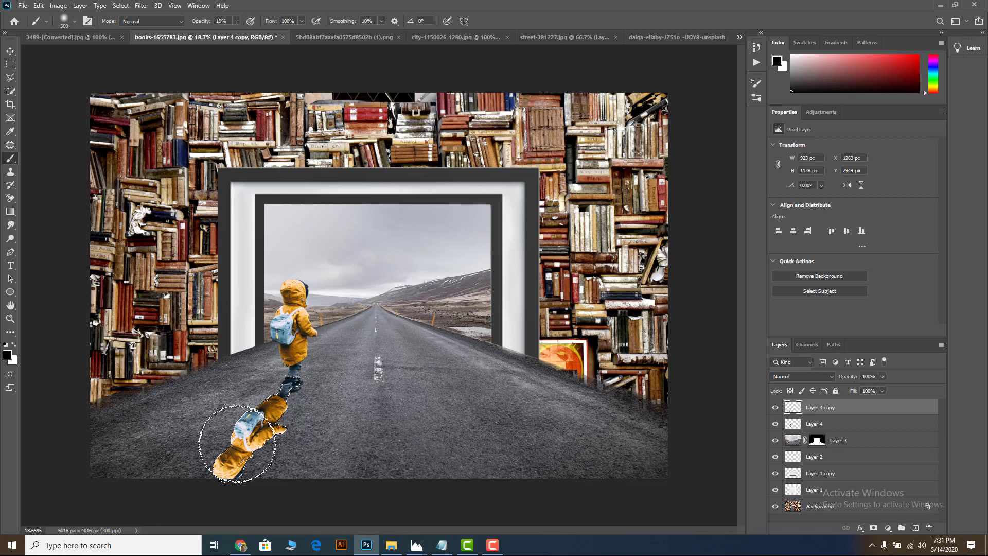
{"action": "left_click", "coordinate": [236, 22]}
{"action": "left_click_drag", "start_coordinate": [236, 32], "coordinate": [312, 35]}
{"action": "mouse_move", "coordinate": [287, 362]}
{"action": "left_mouse_down"}
{"action": "mouse_move", "coordinate": [283, 410]}
{"action": "mouse_move", "coordinate": [241, 441]}
{"action": "left_mouse_up"}
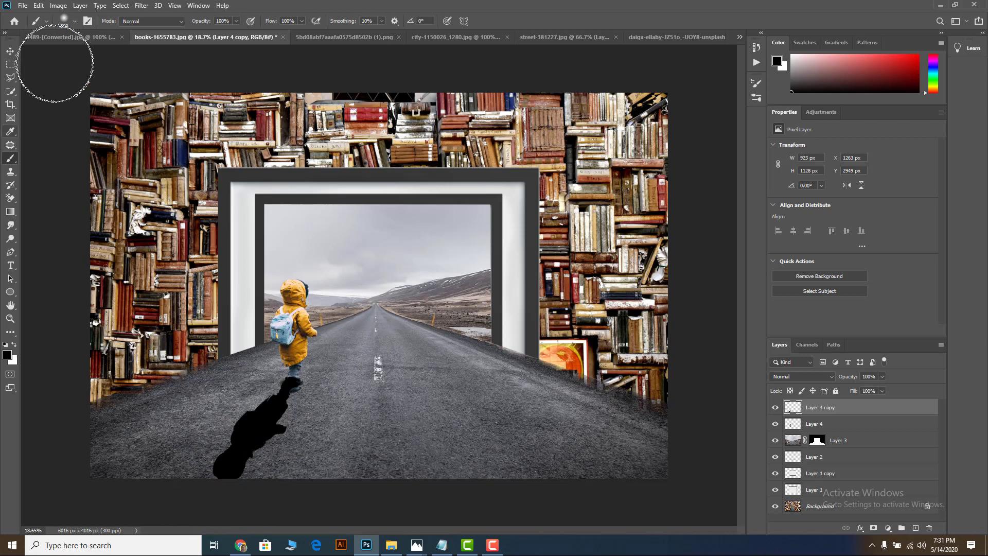
{"action": "left_click", "coordinate": [10, 51]}
{"action": "key", "text": "ctrl+d"}
Soften the black child shadow with a Gaussian Blur of 37.4 pixels radius
{"action": "left_click", "coordinate": [141, 6]}
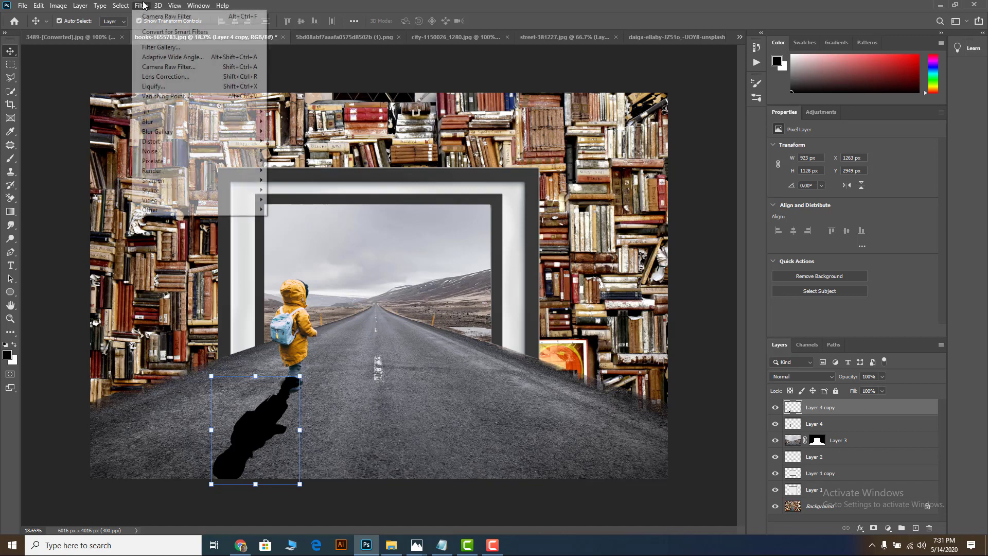
{"action": "mouse_move", "coordinate": [234, 122]}
{"action": "left_click", "coordinate": [295, 161]}
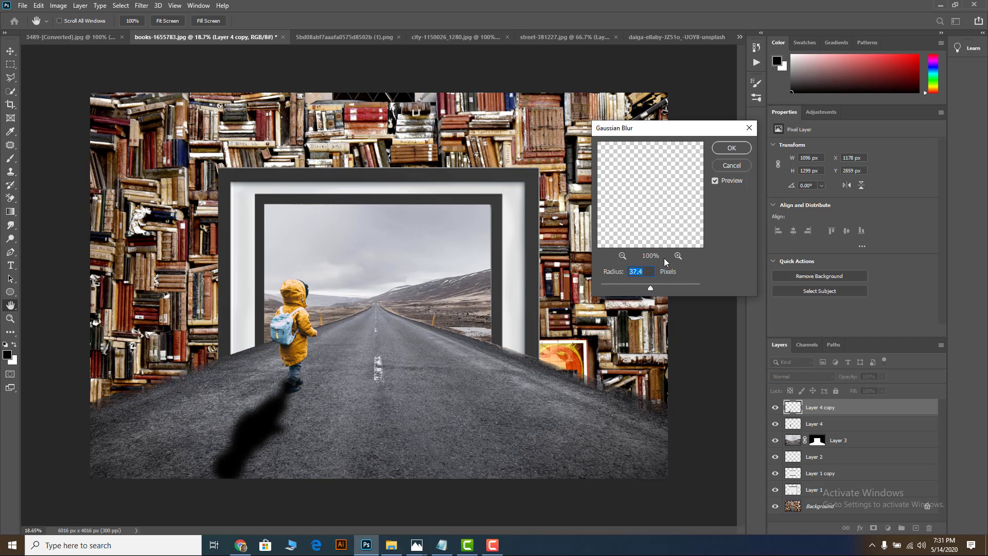
{"action": "left_click", "coordinate": [729, 146]}
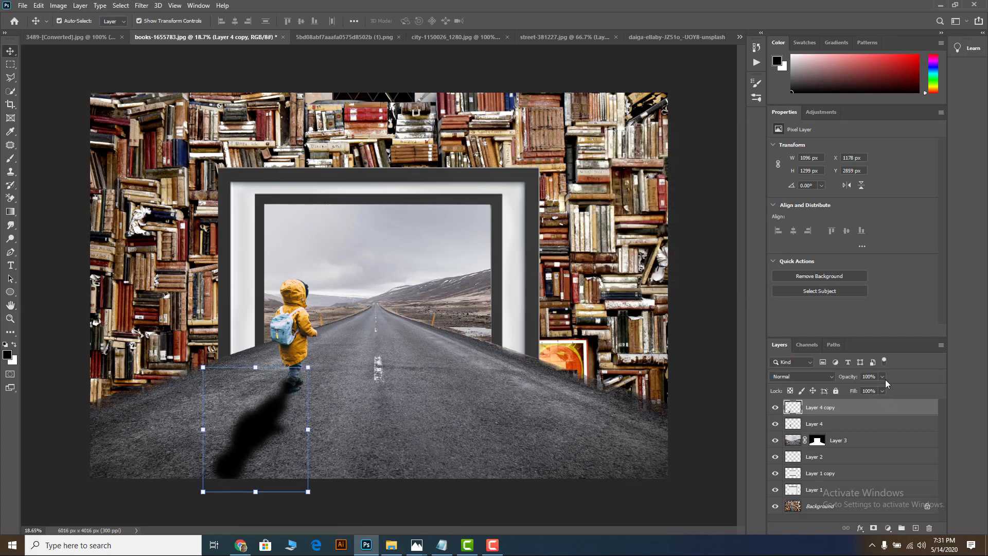
Lower the shadow layer's opacity to 53% and shift the shadow up and right under the child's feet
{"action": "left_click_drag", "start_coordinate": [879, 389], "coordinate": [855, 390]}
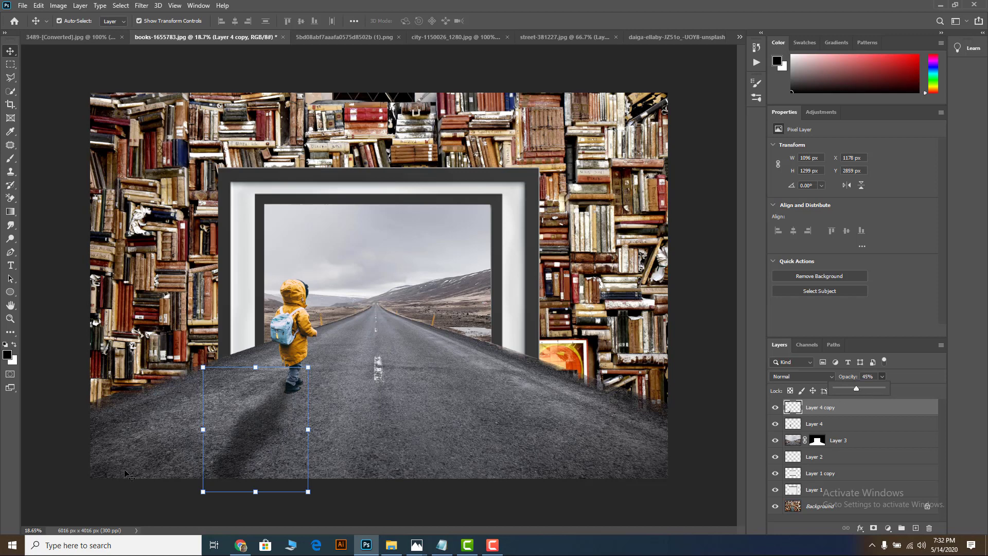
{"action": "left_click_drag", "start_coordinate": [237, 442], "coordinate": [246, 425]}
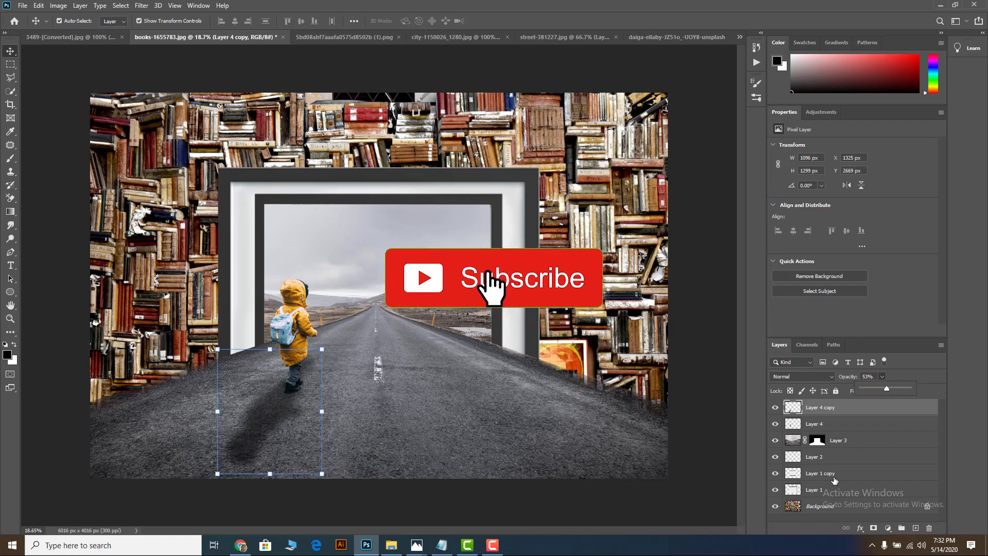
Add a layer mask to the shadow and brush away the part covering the child's shoes with a black 100 px brush
{"action": "left_click", "coordinate": [873, 528]}
{"action": "scroll", "coordinate": [251, 367], "scroll_direction": "up", "scroll_amount": 1}
{"action": "scroll", "coordinate": [250, 367], "scroll_direction": "up", "scroll_amount": 2}
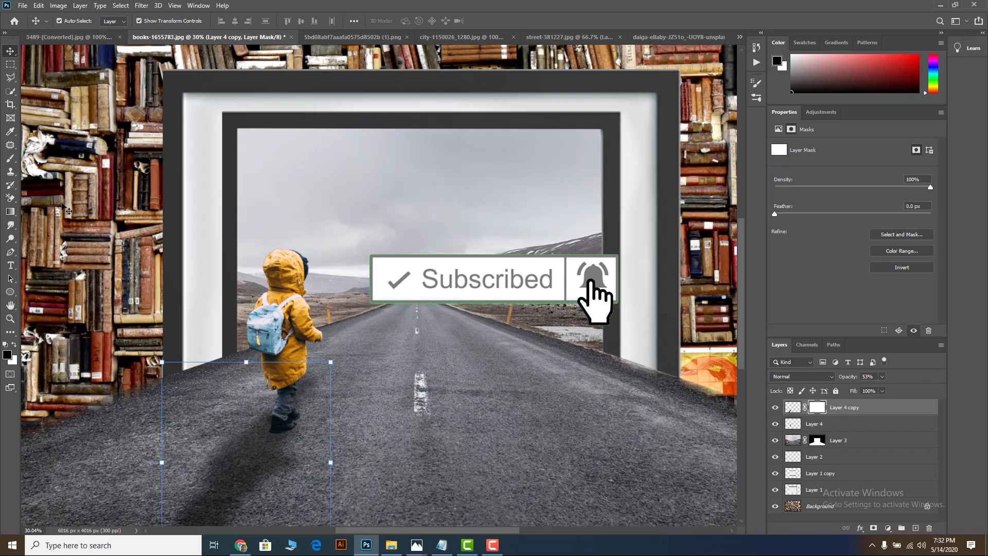
{"action": "left_click", "coordinate": [10, 158]}
{"action": "left_click", "coordinate": [50, 159]}
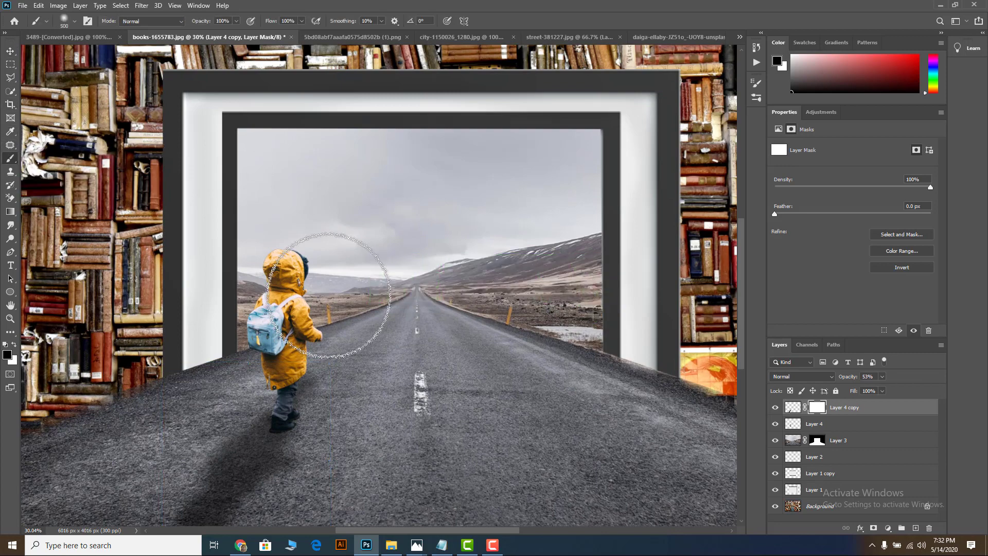
{"action": "scroll", "coordinate": [355, 309], "scroll_direction": "down", "scroll_amount": 2}
{"action": "key", "text": "["}
{"action": "key", "text": "["}
{"action": "key", "text": "["}
{"action": "key", "text": "["}
{"action": "key", "text": "["}
{"action": "key", "text": "["}
{"action": "key", "text": "["}
{"action": "key", "text": "["}
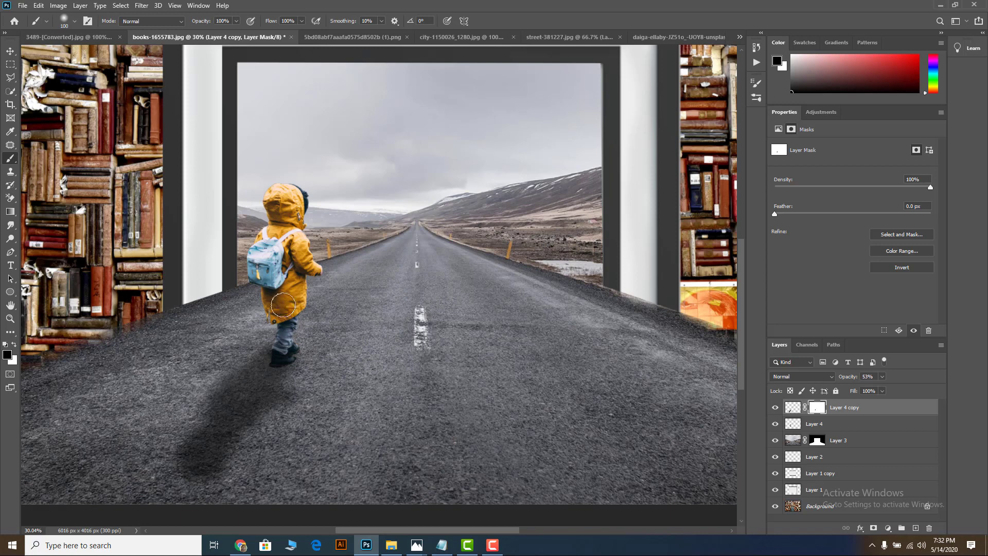
Lower the shadow layer's opacity to 36%
{"action": "scroll", "coordinate": [293, 213], "scroll_direction": "down", "scroll_amount": 2}
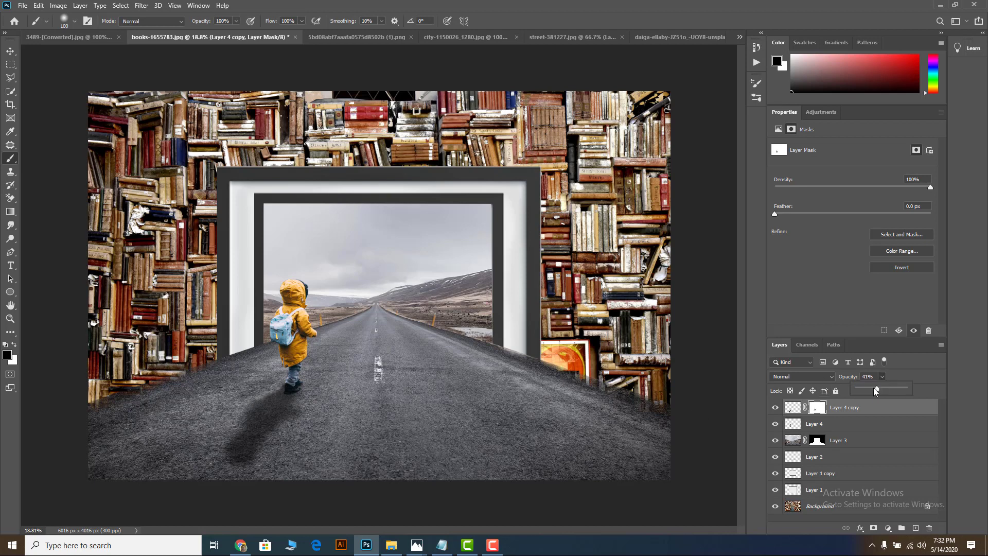
{"action": "left_click_drag", "start_coordinate": [874, 388], "coordinate": [871, 388]}
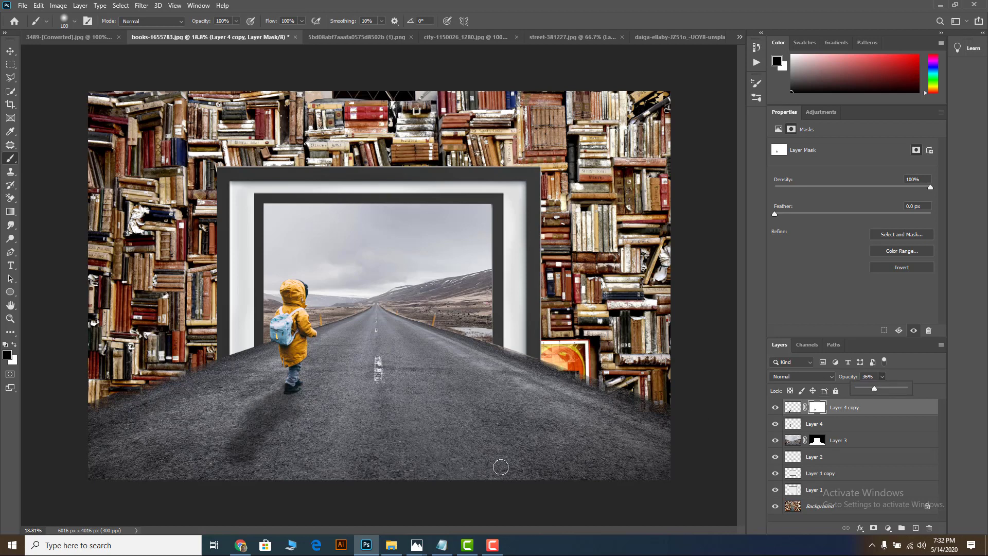
{"action": "scroll", "coordinate": [435, 418], "scroll_direction": "down", "scroll_amount": 4}
{"action": "scroll", "coordinate": [306, 386], "scroll_direction": "up", "scroll_amount": 3}
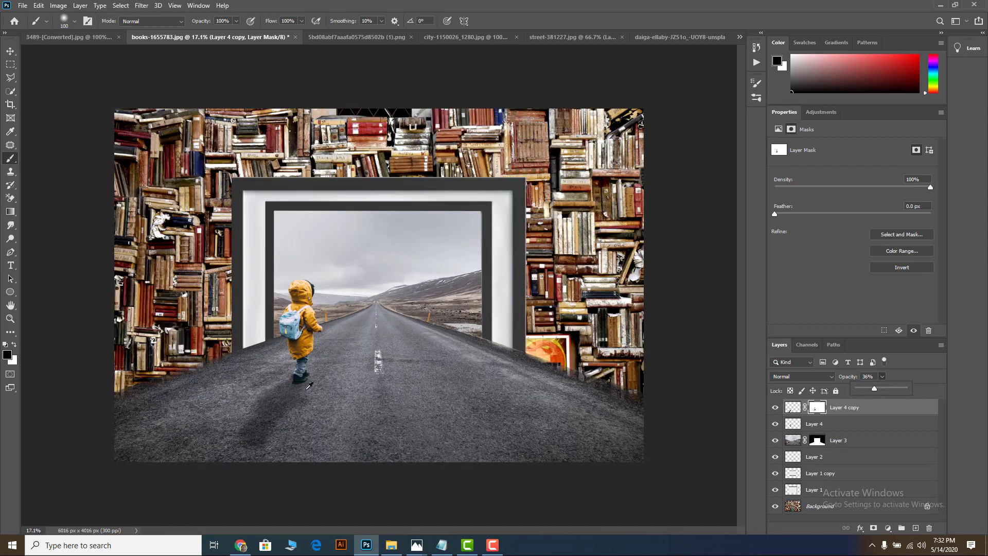
Narrow the child's shadow to about 80% width, rotate it about 16° clockwise, and apply the transform
{"action": "left_click", "coordinate": [9, 52]}
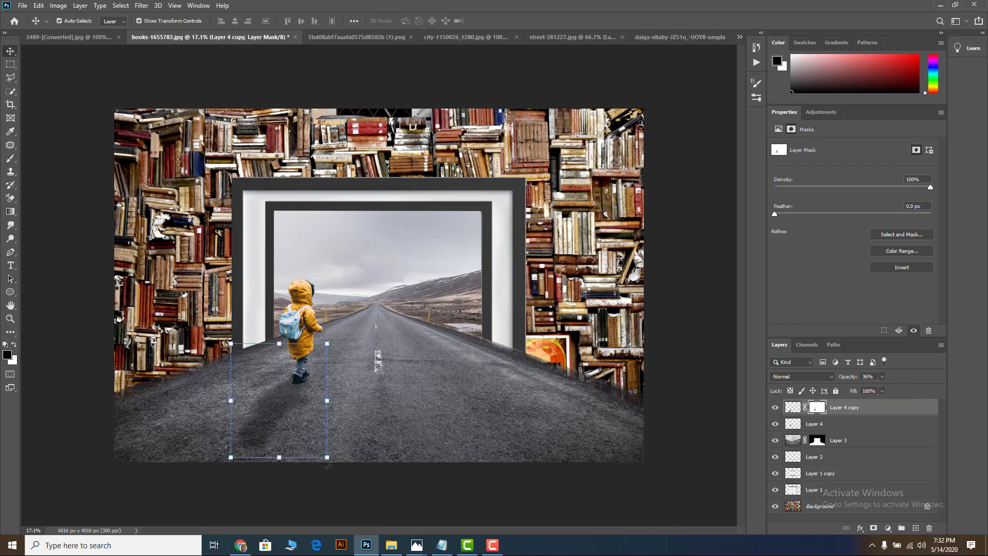
{"action": "left_click_drag", "start_coordinate": [328, 458], "coordinate": [309, 458]}
{"action": "left_click_drag", "start_coordinate": [321, 336], "coordinate": [333, 355]}
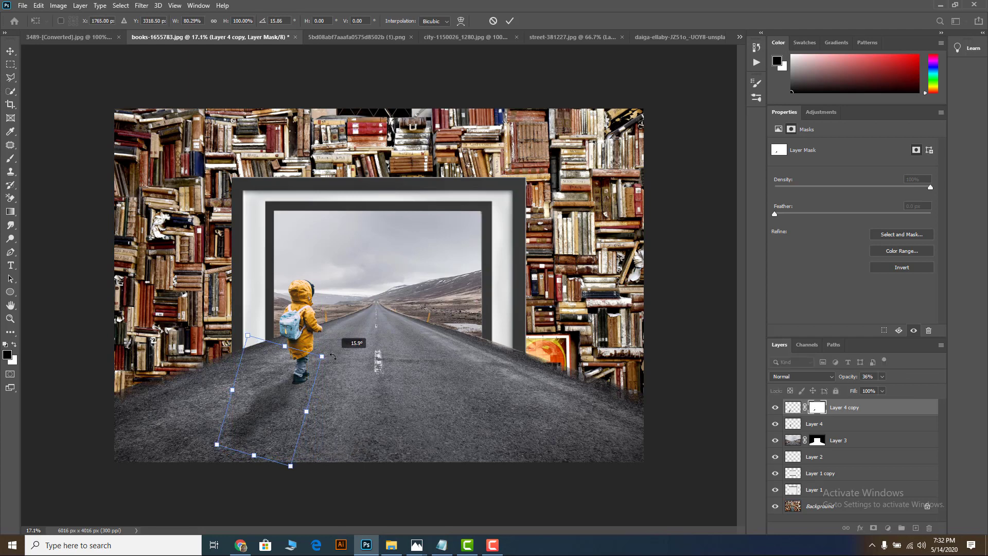
{"action": "left_click", "coordinate": [512, 22]}
Shrink the shadow toward the feet to about 81.5% width and 80.3% height, and set its opacity to 43%
{"action": "left_click", "coordinate": [430, 333]}
{"action": "scroll", "coordinate": [416, 338], "scroll_direction": "down", "scroll_amount": 2}
{"action": "left_click", "coordinate": [298, 361]}
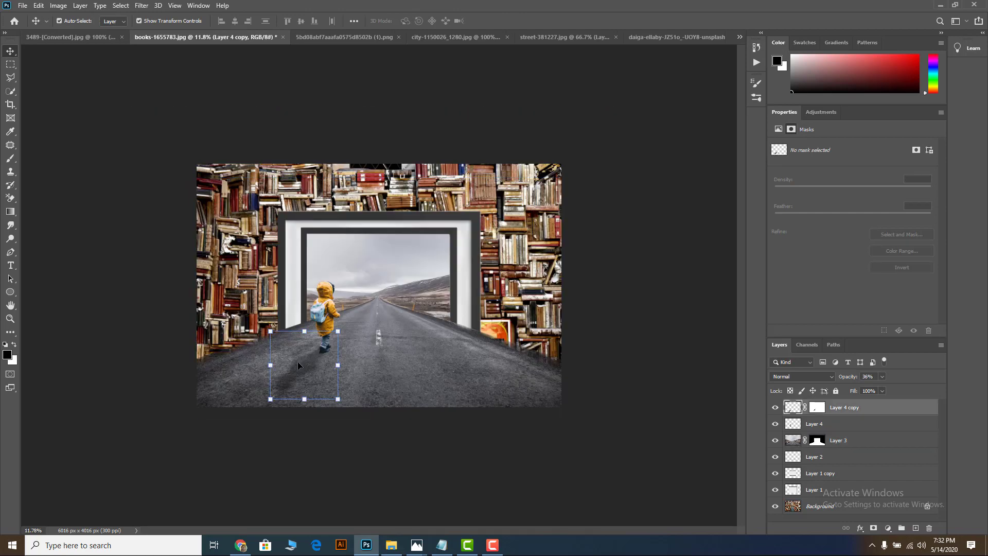
{"action": "left_click_drag", "start_coordinate": [269, 396], "coordinate": [281, 385]}
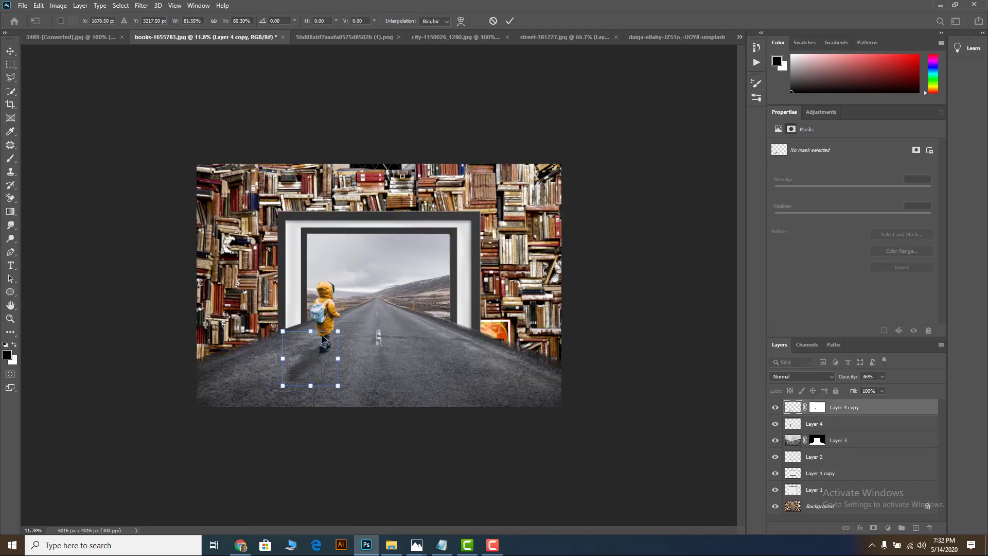
{"action": "scroll", "coordinate": [293, 392], "scroll_direction": "up", "scroll_amount": 2}
{"action": "scroll", "coordinate": [289, 387], "scroll_direction": "up", "scroll_amount": 2}
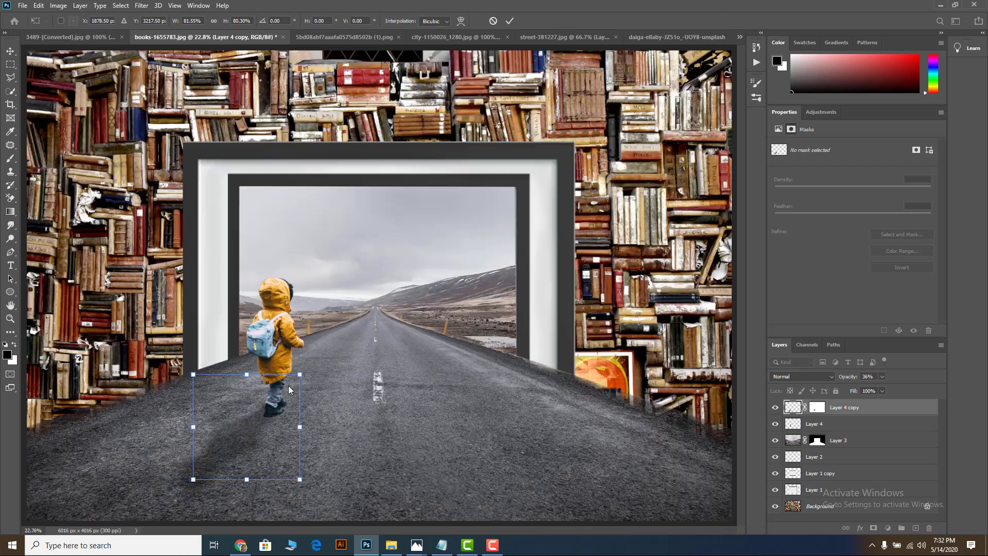
{"action": "left_click", "coordinate": [509, 20]}
{"action": "left_click_drag", "start_coordinate": [246, 422], "coordinate": [246, 428]}
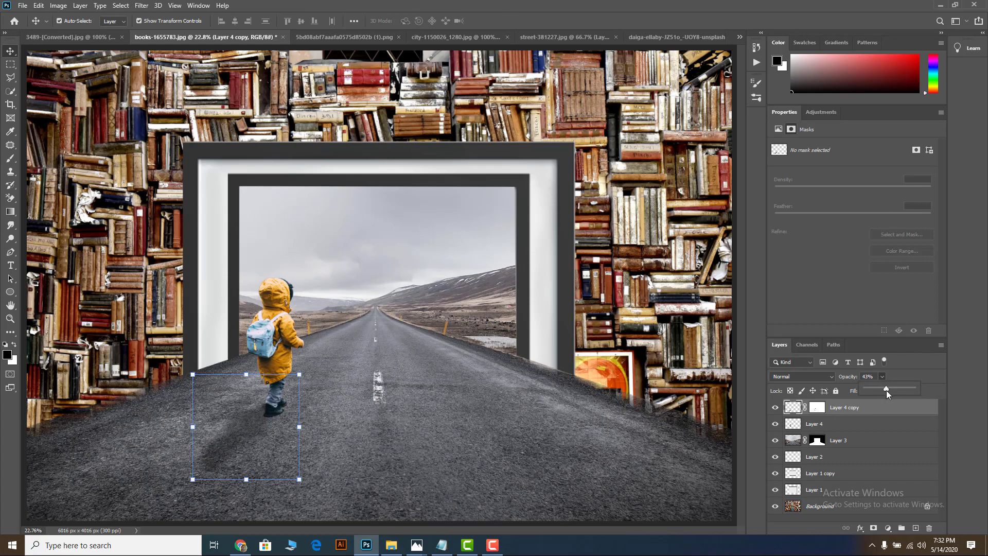
{"action": "left_click", "coordinate": [374, 410]}
{"action": "scroll", "coordinate": [401, 368], "scroll_direction": "down", "scroll_amount": 5}
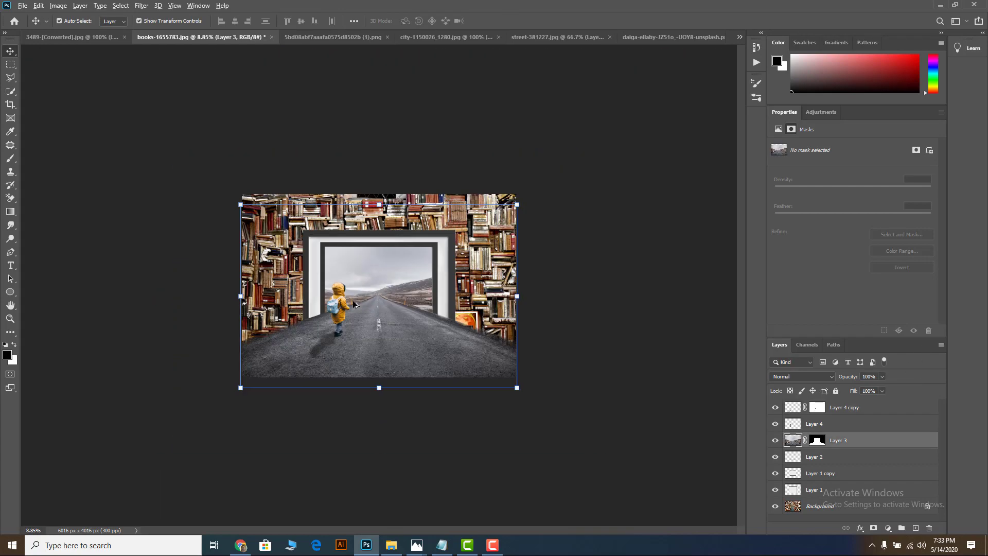
{"action": "scroll", "coordinate": [354, 301], "scroll_direction": "up", "scroll_amount": 1}
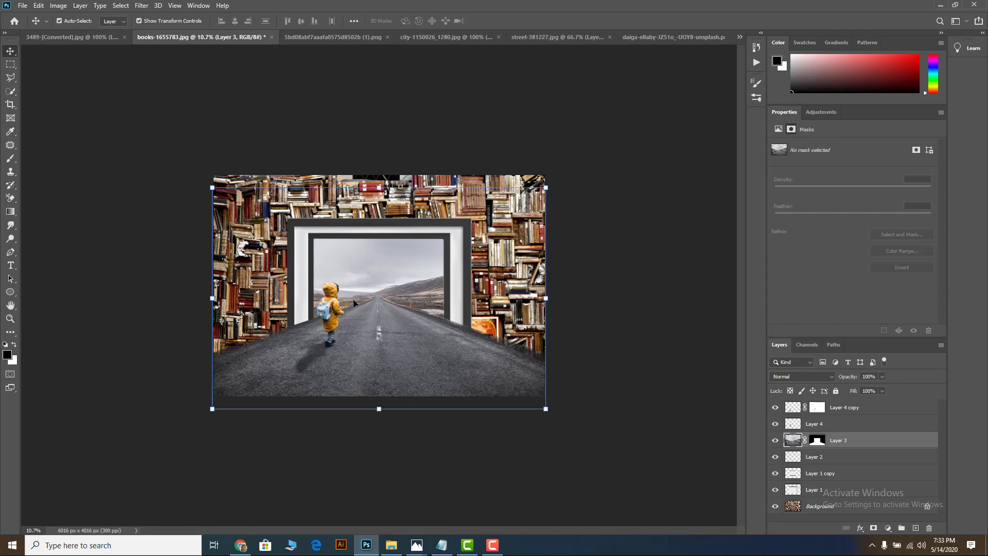
{"action": "scroll", "coordinate": [371, 277], "scroll_direction": "up", "scroll_amount": 3}
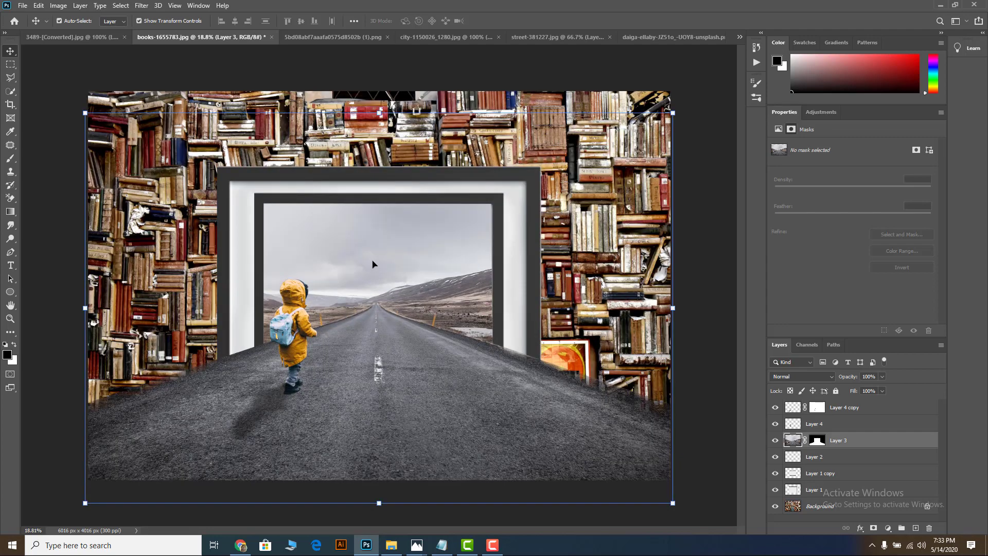
{"action": "scroll", "coordinate": [379, 257], "scroll_direction": "down", "scroll_amount": 2}
{"action": "scroll", "coordinate": [377, 255], "scroll_direction": "up", "scroll_amount": 2}
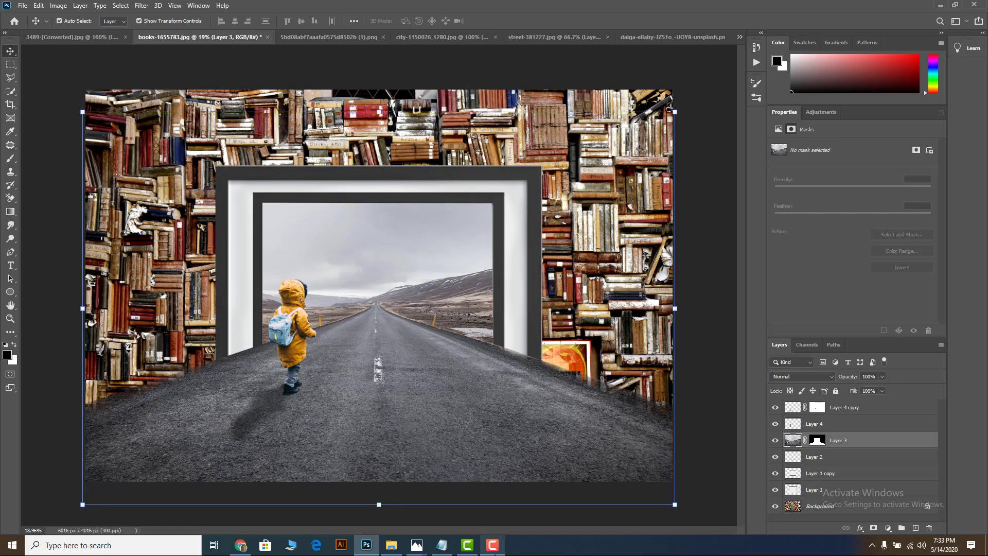
{"action": "left_click", "coordinate": [492, 545]}
{"action": "left_click", "coordinate": [940, 506]}
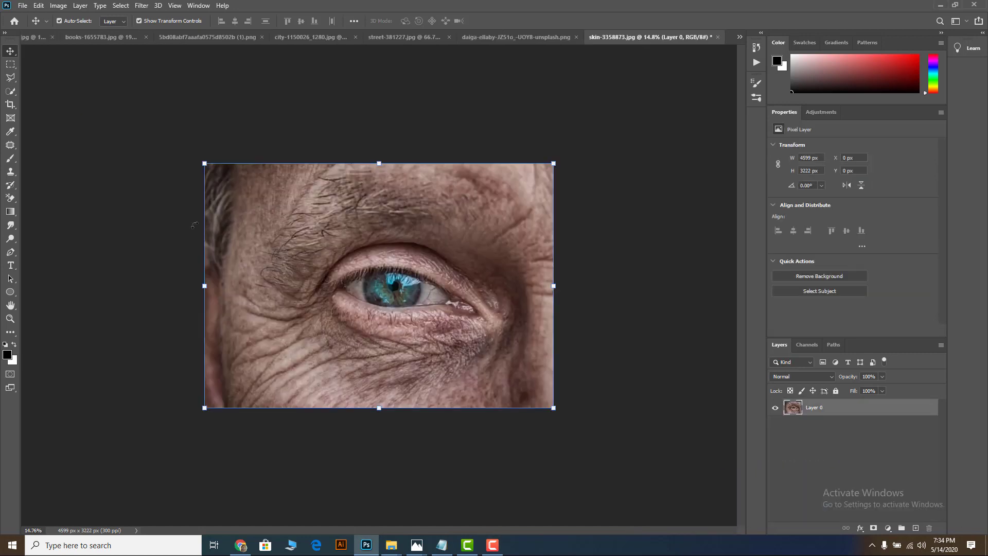
Copy the blue virus from its PNG document into books-1655783.jpg, placing it over the hillside inside the inner frame
{"action": "mouse_move", "coordinate": [361, 273]}
{"action": "left_mouse_down"}
{"action": "mouse_move", "coordinate": [353, 181]}
{"action": "mouse_move", "coordinate": [547, 162]}
{"action": "mouse_move", "coordinate": [355, 298]}
{"action": "mouse_move", "coordinate": [372, 277]}
{"action": "left_mouse_up"}
{"action": "left_click", "coordinate": [391, 37]}
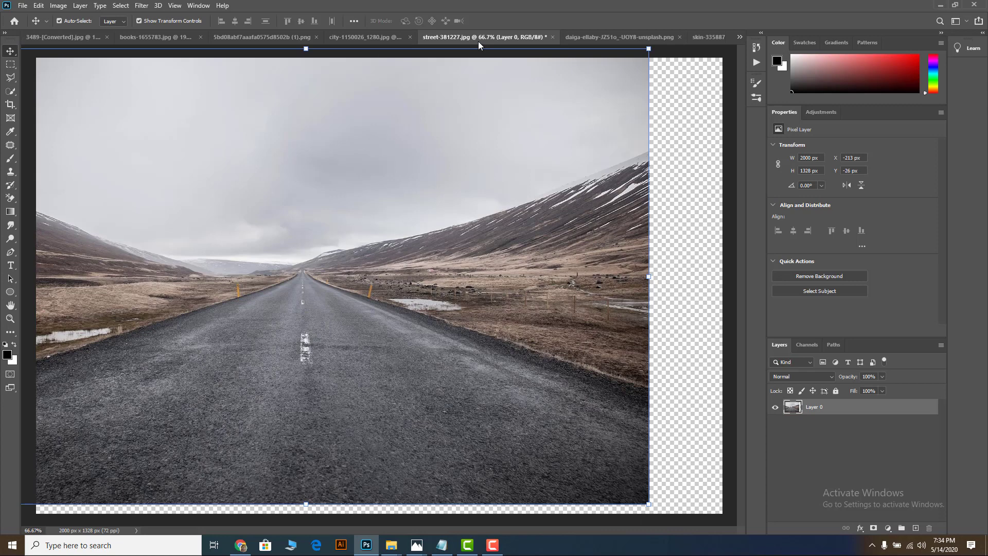
{"action": "left_click", "coordinate": [601, 38]}
{"action": "left_click", "coordinate": [258, 38]}
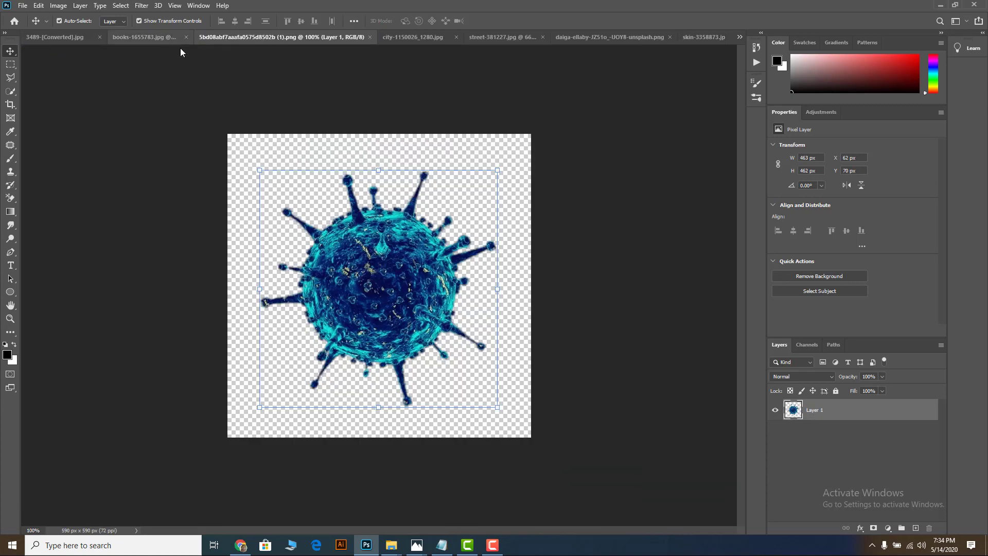
{"action": "left_click_drag", "start_coordinate": [367, 226], "coordinate": [408, 68]}
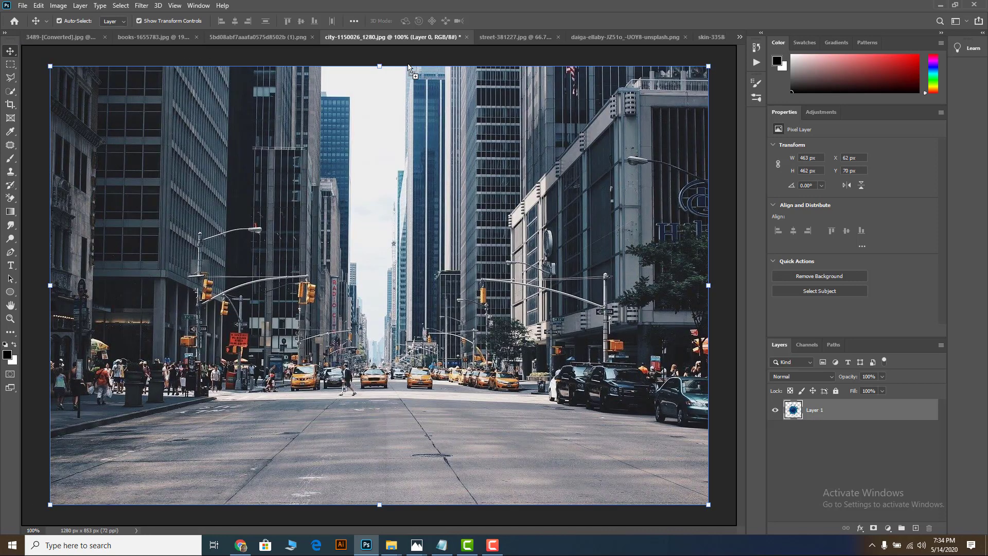
{"action": "left_click_drag", "start_coordinate": [517, 44], "coordinate": [430, 286]}
Scale the virus down to 61.77% and move its layer to the top of the layer stack
{"action": "scroll", "coordinate": [420, 254], "scroll_direction": "up", "scroll_amount": 4}
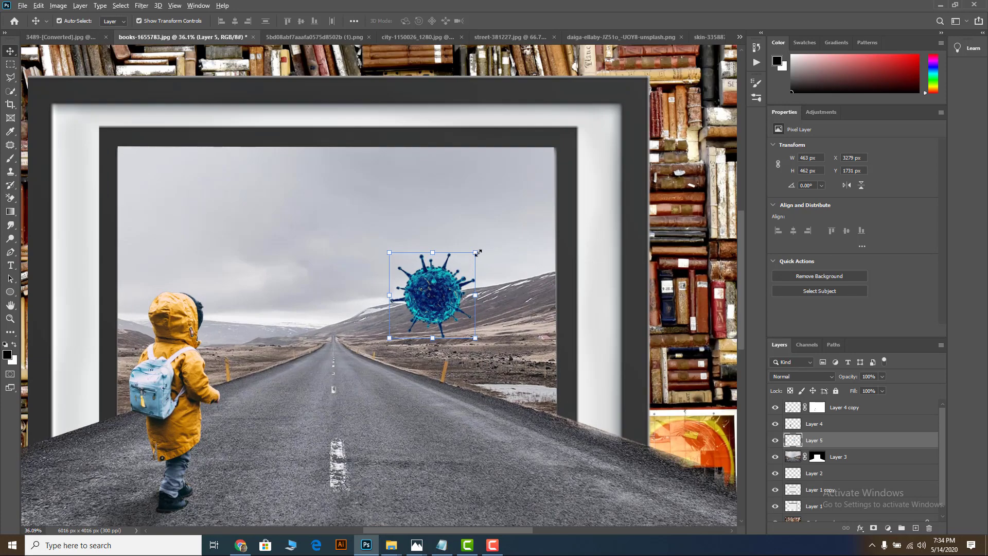
{"action": "left_click_drag", "start_coordinate": [477, 253], "coordinate": [459, 269]}
{"action": "scroll", "coordinate": [441, 297], "scroll_direction": "down", "scroll_amount": 2}
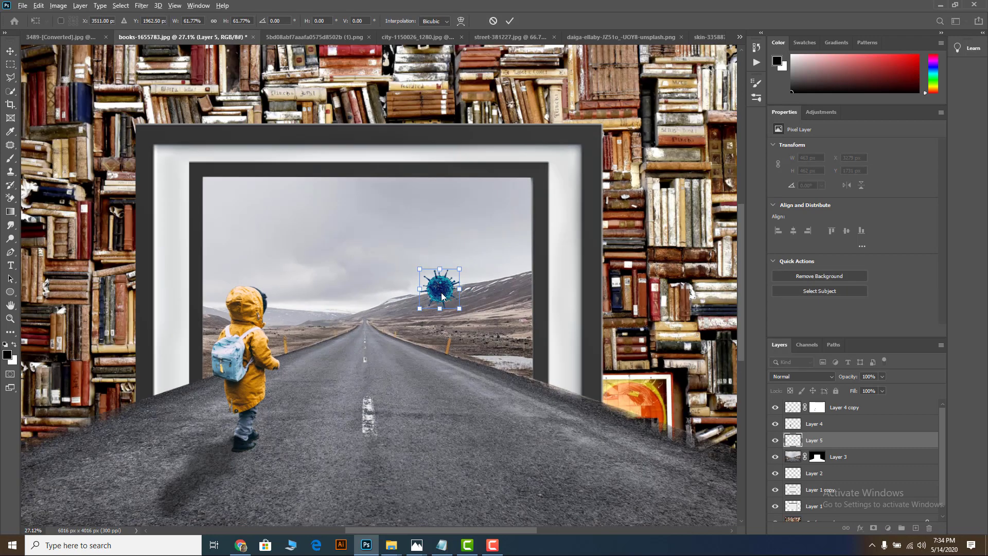
{"action": "scroll", "coordinate": [441, 297], "scroll_direction": "up", "scroll_amount": 4}
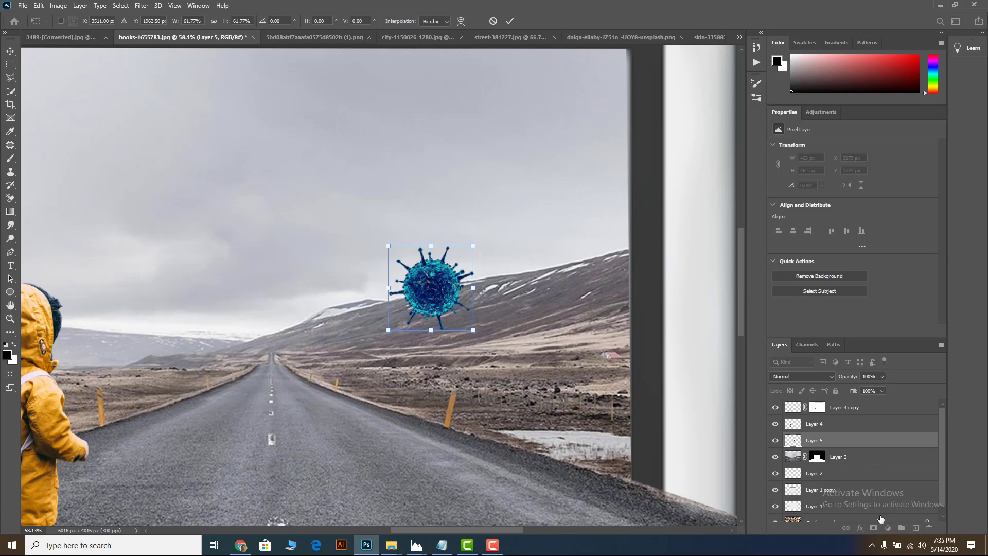
{"action": "left_click_drag", "start_coordinate": [828, 443], "coordinate": [822, 401]}
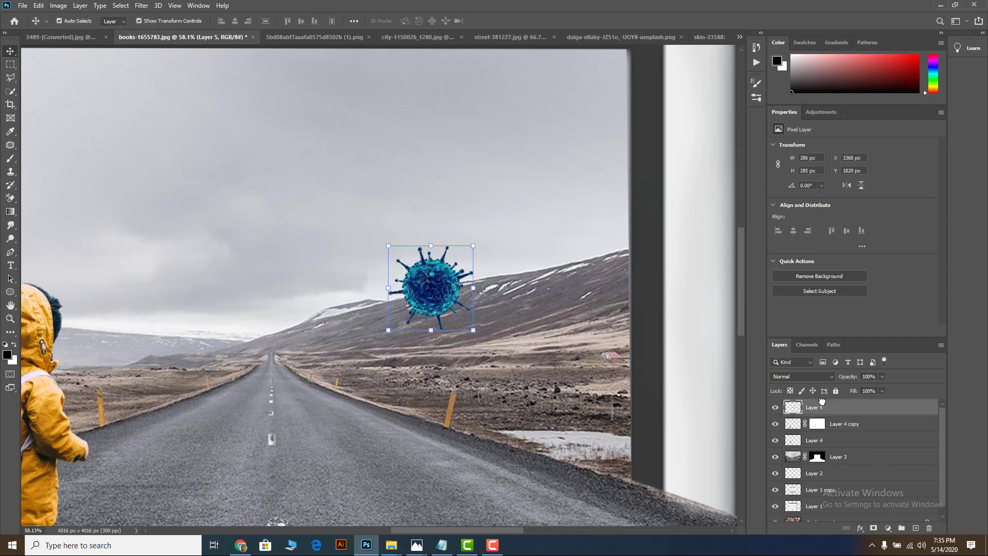
Copy the close-up eye photo from its own document into books-1655783.jpg as a new layer
{"action": "left_click", "coordinate": [711, 38]}
{"action": "left_click_drag", "start_coordinate": [300, 210], "coordinate": [397, 38]}
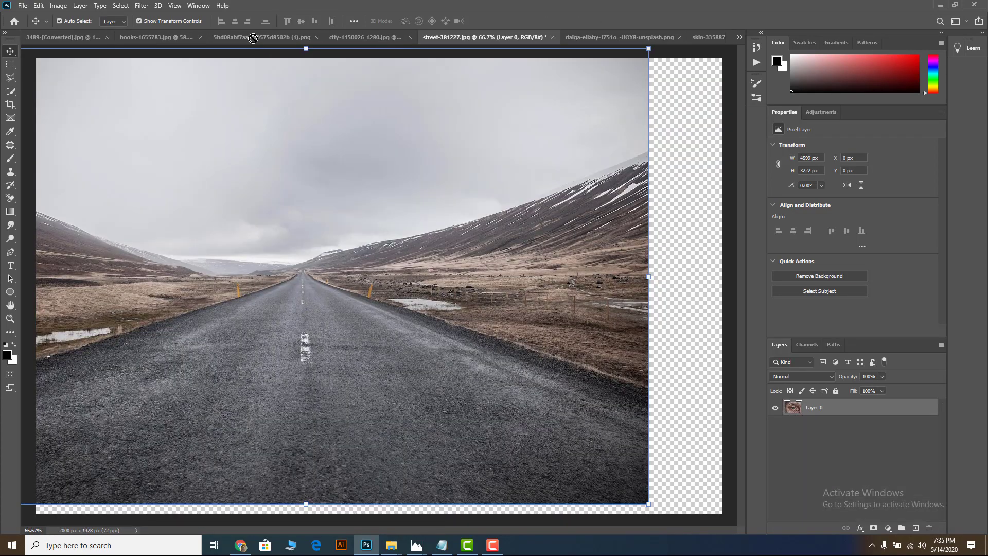
{"action": "left_click_drag", "start_coordinate": [252, 38], "coordinate": [253, 39]}
{"action": "left_click_drag", "start_coordinate": [136, 36], "coordinate": [392, 170]}
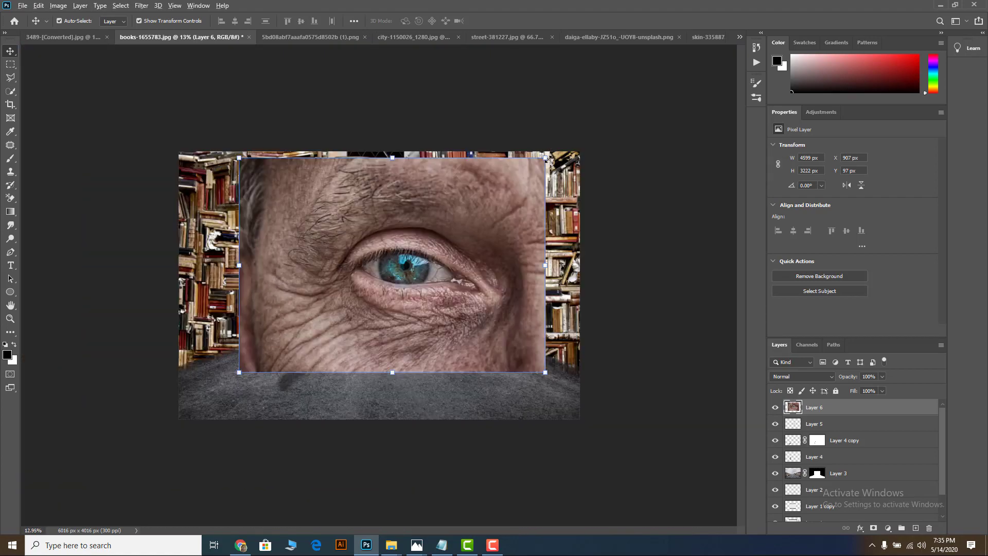
Scale the eye photo down to 3.39% over the blue virus and apply the transform
{"action": "left_click_drag", "start_coordinate": [548, 159], "coordinate": [461, 306]}
{"action": "scroll", "coordinate": [394, 246], "scroll_direction": "up", "scroll_amount": 3}
{"action": "scroll", "coordinate": [488, 273], "scroll_direction": "up", "scroll_amount": 3}
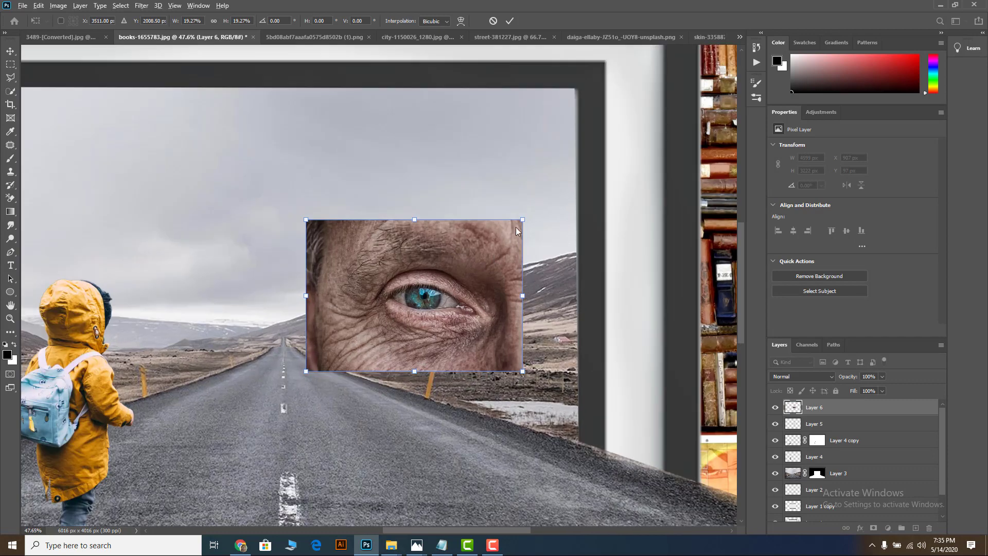
{"action": "left_click_drag", "start_coordinate": [520, 218], "coordinate": [433, 282]}
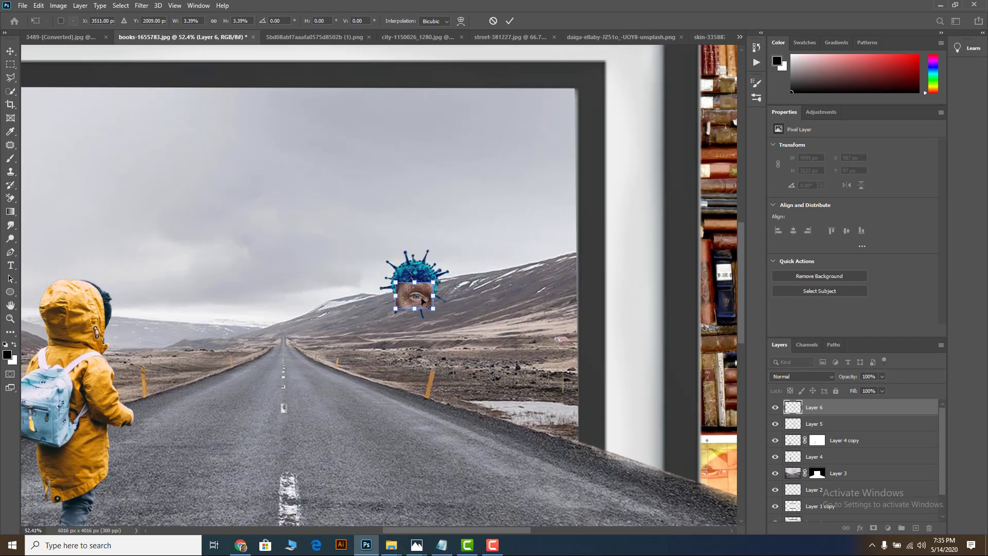
{"action": "scroll", "coordinate": [421, 299], "scroll_direction": "up", "scroll_amount": 3}
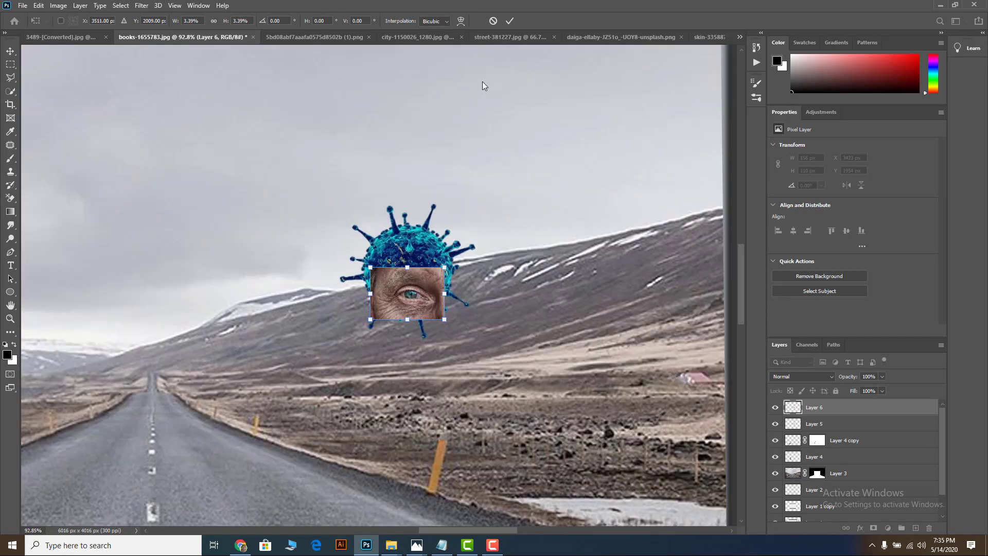
{"action": "left_click", "coordinate": [509, 21]}
Move the eye photo to the middle of the virus and enlarge it to 121.79%
{"action": "left_click_drag", "start_coordinate": [414, 294], "coordinate": [409, 273]}
{"action": "scroll", "coordinate": [409, 273], "scroll_direction": "up", "scroll_amount": 4}
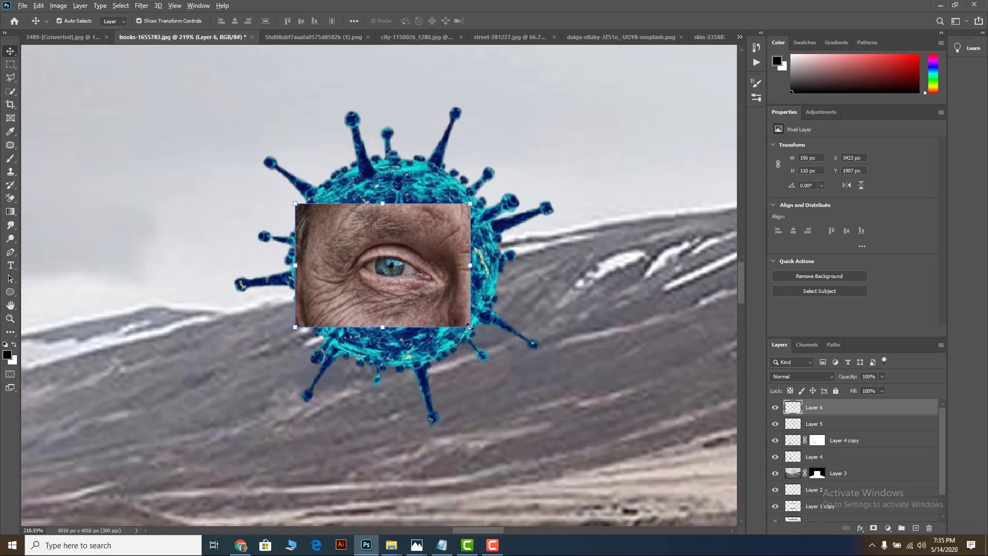
{"action": "left_click_drag", "start_coordinate": [469, 325], "coordinate": [489, 340]}
{"action": "mouse_move", "coordinate": [430, 316]}
{"action": "left_mouse_down"}
{"action": "mouse_move", "coordinate": [418, 316]}
{"action": "mouse_move", "coordinate": [440, 299]}
{"action": "left_mouse_up"}
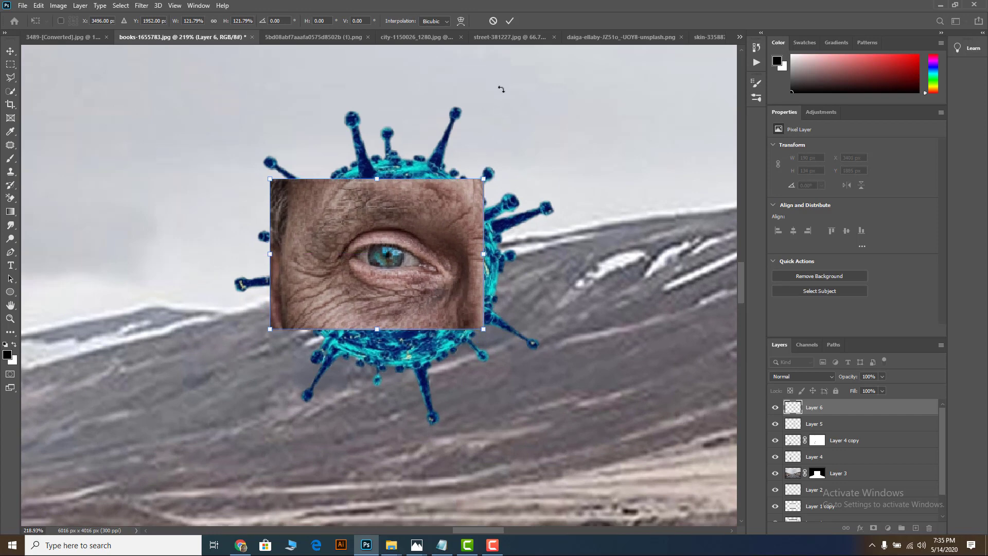
{"action": "left_click", "coordinate": [513, 20]}
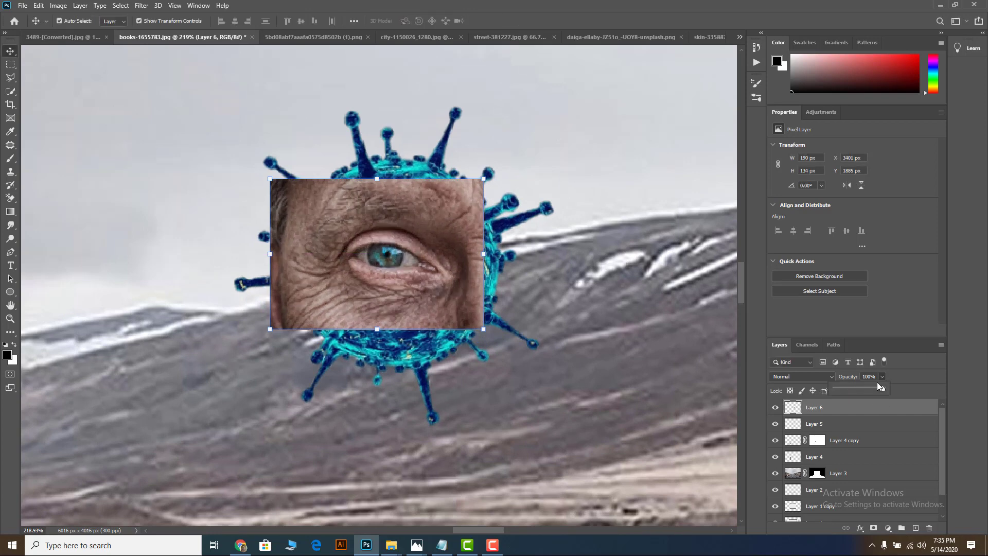
Lower the eye layer's opacity to 64% and add a layer mask to it
{"action": "mouse_move", "coordinate": [864, 387]}
{"action": "left_mouse_down"}
{"action": "mouse_move", "coordinate": [854, 388]}
{"action": "mouse_move", "coordinate": [866, 388]}
{"action": "left_mouse_up"}
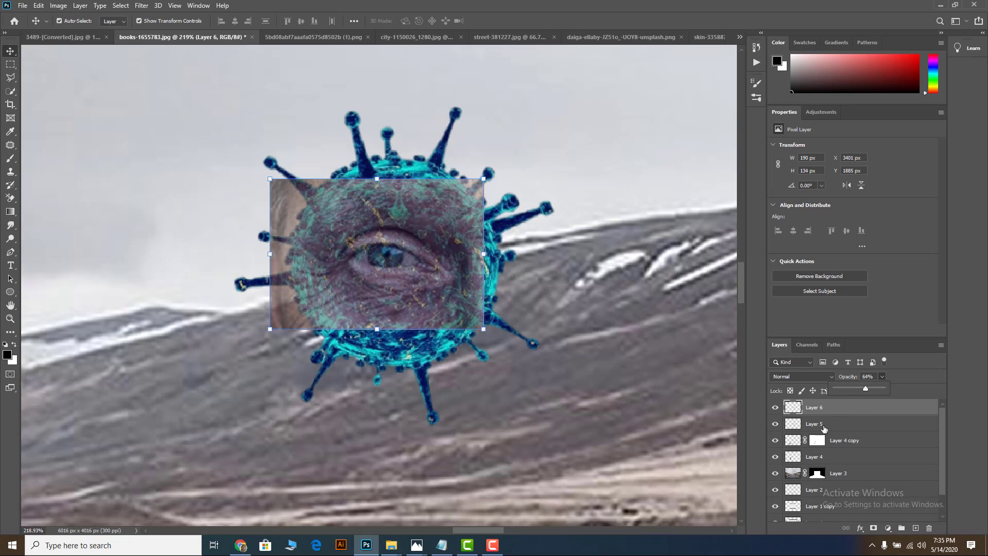
{"action": "left_click", "coordinate": [873, 528]}
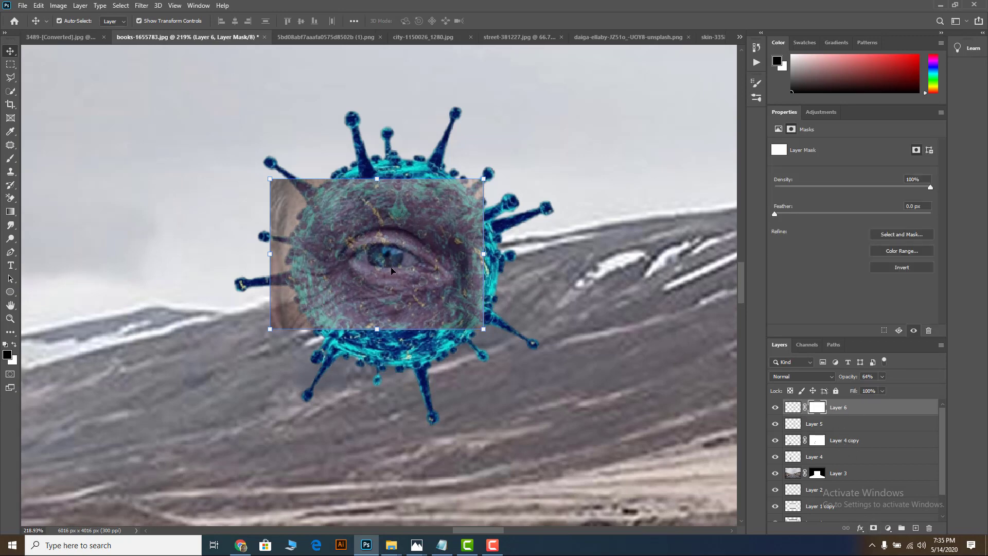
With a 25 px black brush, mask out the eye photo's corners and outer edges to fit inside the virus's round body
{"action": "left_click", "coordinate": [10, 144]}
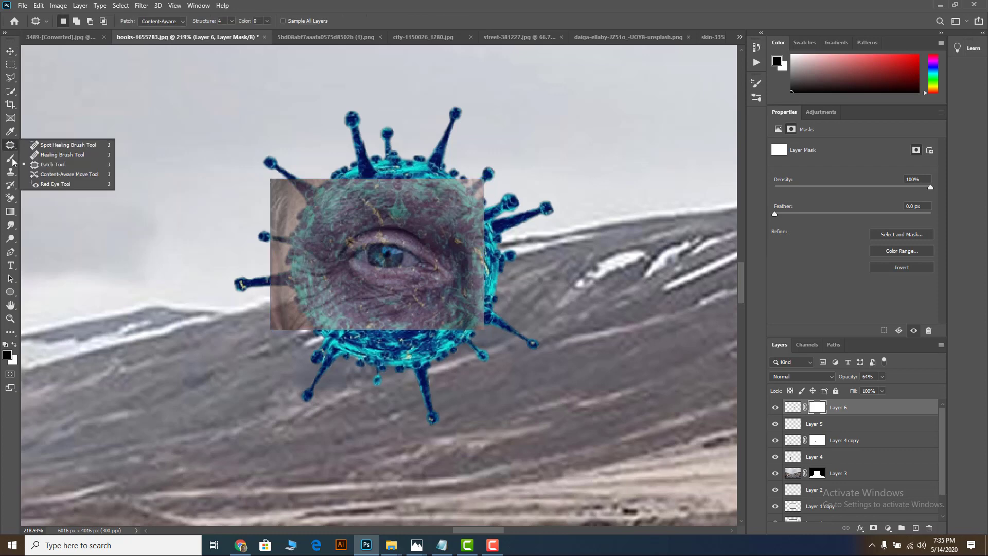
{"action": "left_click", "coordinate": [11, 159]}
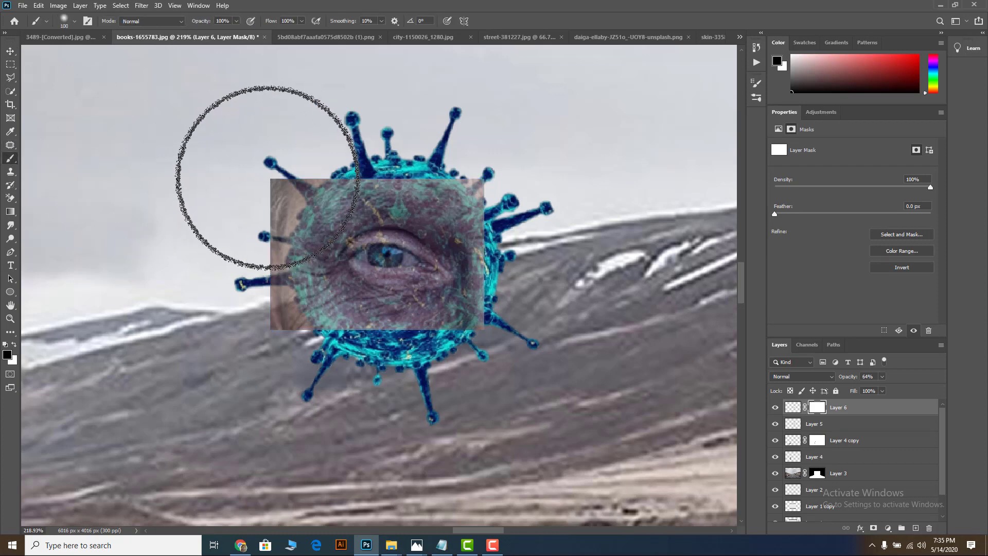
{"action": "key", "text": "bracketleft"}
{"action": "key", "text": "bracketleft"}
{"action": "key", "text": "bracketleft"}
{"action": "key", "text": "bracketleft"}
{"action": "key", "text": "bracketleft"}
{"action": "key", "text": "bracketleft"}
{"action": "key", "text": "bracketleft"}
{"action": "key", "text": "bracketleft"}
{"action": "key", "text": "bracketleft"}
{"action": "key", "text": "bracketleft"}
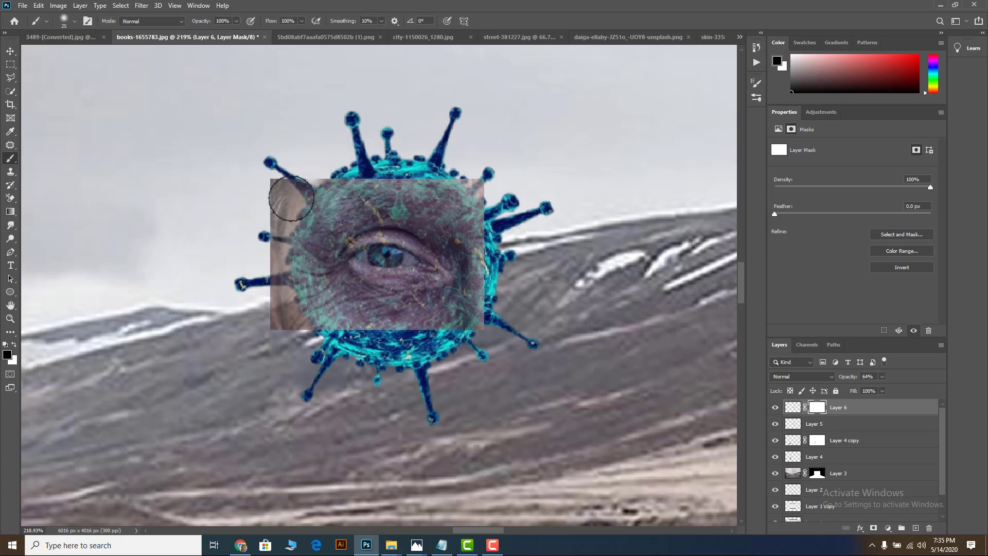
{"action": "mouse_move", "coordinate": [291, 199]}
{"action": "left_mouse_down"}
{"action": "mouse_move", "coordinate": [291, 173]}
{"action": "mouse_move", "coordinate": [279, 177]}
{"action": "mouse_move", "coordinate": [279, 273]}
{"action": "mouse_move", "coordinate": [307, 353]}
{"action": "mouse_move", "coordinate": [309, 331]}
{"action": "mouse_move", "coordinate": [287, 334]}
{"action": "mouse_move", "coordinate": [283, 316]}
{"action": "mouse_move", "coordinate": [291, 225]}
{"action": "mouse_move", "coordinate": [303, 194]}
{"action": "mouse_move", "coordinate": [347, 174]}
{"action": "mouse_move", "coordinate": [472, 175]}
{"action": "mouse_move", "coordinate": [494, 243]}
{"action": "mouse_move", "coordinate": [496, 297]}
{"action": "mouse_move", "coordinate": [474, 324]}
{"action": "mouse_move", "coordinate": [426, 336]}
{"action": "mouse_move", "coordinate": [327, 320]}
{"action": "mouse_move", "coordinate": [306, 290]}
{"action": "mouse_move", "coordinate": [300, 232]}
{"action": "mouse_move", "coordinate": [324, 195]}
{"action": "mouse_move", "coordinate": [376, 170]}
{"action": "mouse_move", "coordinate": [441, 174]}
{"action": "mouse_move", "coordinate": [495, 217]}
{"action": "mouse_move", "coordinate": [444, 180]}
{"action": "mouse_move", "coordinate": [465, 194]}
{"action": "mouse_move", "coordinate": [490, 314]}
{"action": "left_mouse_up"}
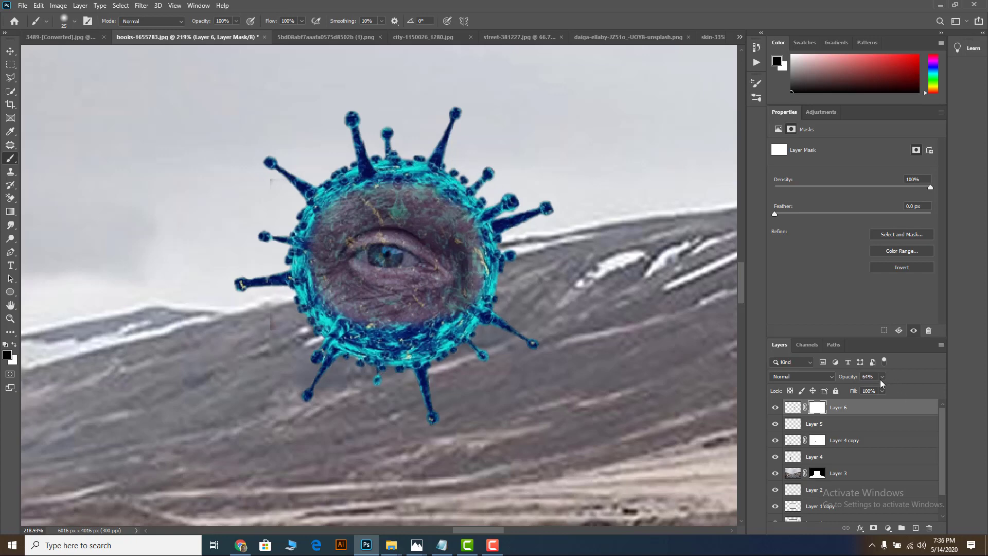
Raise the eye layer's opacity to 93% and mask away more skin along the patch's border
{"action": "left_click_drag", "start_coordinate": [881, 387], "coordinate": [894, 389]}
{"action": "mouse_move", "coordinate": [478, 257]}
{"action": "left_mouse_down"}
{"action": "mouse_move", "coordinate": [470, 213]}
{"action": "mouse_move", "coordinate": [376, 188]}
{"action": "mouse_move", "coordinate": [313, 217]}
{"action": "mouse_move", "coordinate": [301, 237]}
{"action": "mouse_move", "coordinate": [302, 285]}
{"action": "mouse_move", "coordinate": [336, 326]}
{"action": "mouse_move", "coordinate": [421, 338]}
{"action": "mouse_move", "coordinate": [482, 299]}
{"action": "mouse_move", "coordinate": [458, 322]}
{"action": "left_mouse_up"}
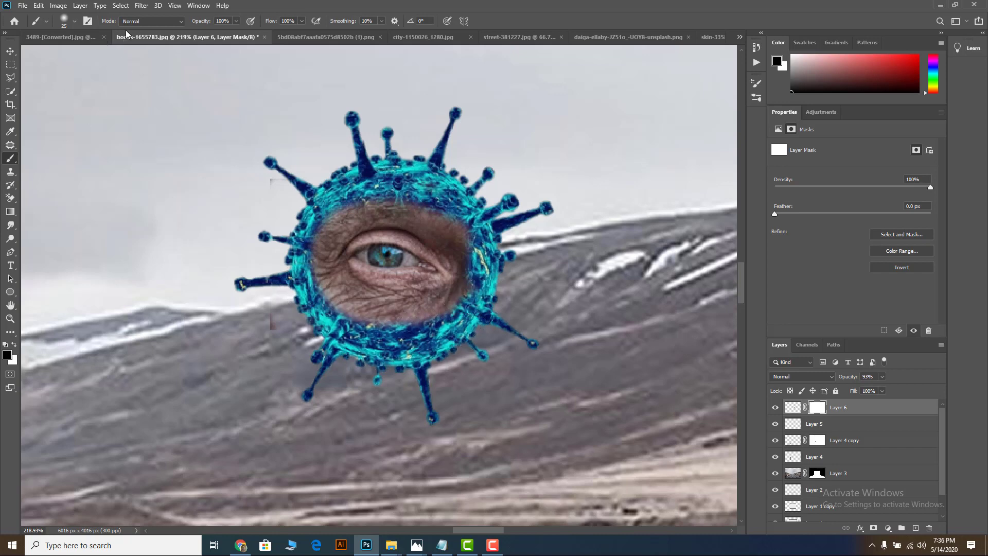
Set the brush opacity to 34% and softly fade the edges of the skin patch into the virus on the mask
{"action": "left_click", "coordinate": [237, 21]}
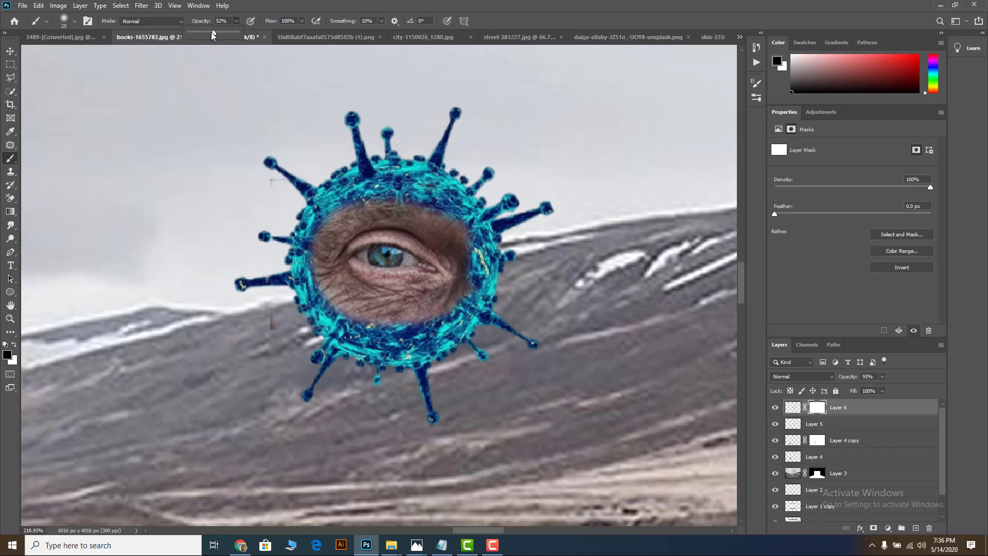
{"action": "mouse_move", "coordinate": [313, 236]}
{"action": "left_mouse_down"}
{"action": "mouse_move", "coordinate": [327, 307]}
{"action": "mouse_move", "coordinate": [409, 329]}
{"action": "mouse_move", "coordinate": [434, 319]}
{"action": "mouse_move", "coordinate": [468, 279]}
{"action": "mouse_move", "coordinate": [472, 249]}
{"action": "mouse_move", "coordinate": [452, 219]}
{"action": "mouse_move", "coordinate": [410, 205]}
{"action": "mouse_move", "coordinate": [353, 205]}
{"action": "mouse_move", "coordinate": [315, 230]}
{"action": "mouse_move", "coordinate": [310, 265]}
{"action": "mouse_move", "coordinate": [307, 228]}
{"action": "mouse_move", "coordinate": [396, 197]}
{"action": "mouse_move", "coordinate": [449, 210]}
{"action": "mouse_move", "coordinate": [474, 249]}
{"action": "mouse_move", "coordinate": [401, 200]}
{"action": "mouse_move", "coordinate": [362, 196]}
{"action": "mouse_move", "coordinate": [309, 216]}
{"action": "mouse_move", "coordinate": [424, 202]}
{"action": "mouse_move", "coordinate": [464, 220]}
{"action": "mouse_move", "coordinate": [471, 279]}
{"action": "mouse_move", "coordinate": [441, 311]}
{"action": "mouse_move", "coordinate": [400, 316]}
{"action": "mouse_move", "coordinate": [355, 305]}
{"action": "mouse_move", "coordinate": [305, 257]}
{"action": "mouse_move", "coordinate": [349, 308]}
{"action": "left_mouse_up"}
{"action": "mouse_move", "coordinate": [462, 318]}
{"action": "left_mouse_down"}
{"action": "mouse_move", "coordinate": [319, 292]}
{"action": "mouse_move", "coordinate": [321, 220]}
{"action": "mouse_move", "coordinate": [318, 228]}
{"action": "mouse_move", "coordinate": [371, 195]}
{"action": "mouse_move", "coordinate": [470, 242]}
{"action": "left_mouse_up"}
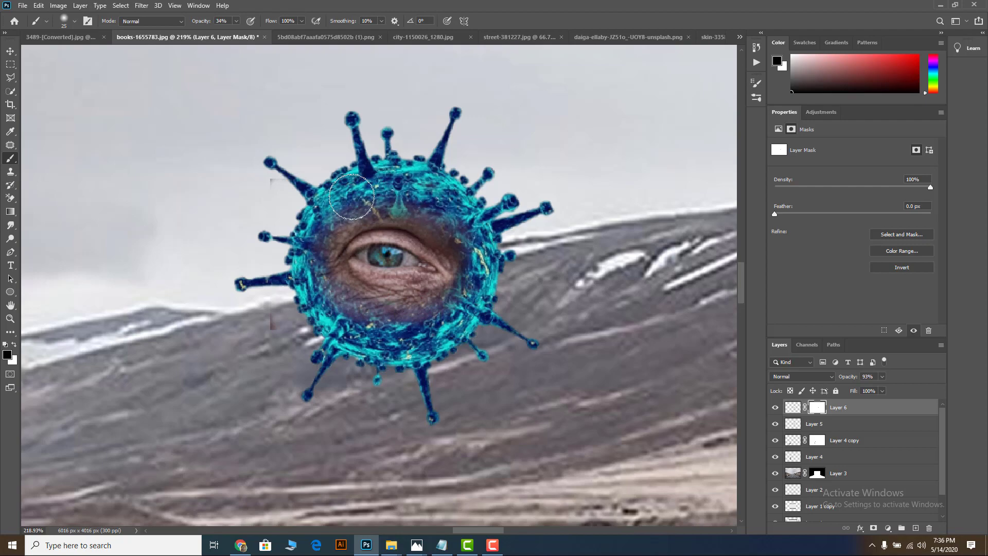
Fade out the remaining skin below and around the eyelids on the mask, leaving only the eye on the virus
{"action": "scroll", "coordinate": [379, 281], "scroll_direction": "down", "scroll_amount": 10}
{"action": "scroll", "coordinate": [376, 288], "scroll_direction": "up", "scroll_amount": 10}
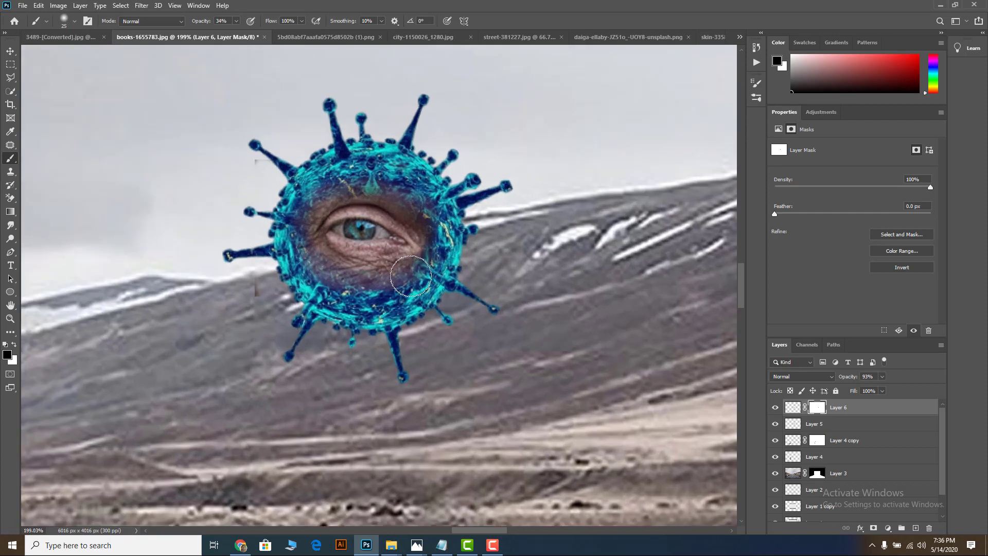
{"action": "mouse_move", "coordinate": [410, 276]}
{"action": "left_mouse_down"}
{"action": "mouse_move", "coordinate": [380, 281]}
{"action": "mouse_move", "coordinate": [297, 258]}
{"action": "mouse_move", "coordinate": [293, 247]}
{"action": "mouse_move", "coordinate": [314, 194]}
{"action": "mouse_move", "coordinate": [306, 204]}
{"action": "mouse_move", "coordinate": [393, 186]}
{"action": "mouse_move", "coordinate": [420, 198]}
{"action": "mouse_move", "coordinate": [439, 243]}
{"action": "mouse_move", "coordinate": [433, 222]}
{"action": "mouse_move", "coordinate": [390, 185]}
{"action": "mouse_move", "coordinate": [431, 213]}
{"action": "mouse_move", "coordinate": [350, 184]}
{"action": "mouse_move", "coordinate": [293, 204]}
{"action": "mouse_move", "coordinate": [342, 188]}
{"action": "mouse_move", "coordinate": [430, 205]}
{"action": "mouse_move", "coordinate": [434, 233]}
{"action": "mouse_move", "coordinate": [404, 200]}
{"action": "mouse_move", "coordinate": [349, 185]}
{"action": "mouse_move", "coordinate": [316, 254]}
{"action": "mouse_move", "coordinate": [399, 267]}
{"action": "mouse_move", "coordinate": [341, 268]}
{"action": "mouse_move", "coordinate": [429, 262]}
{"action": "left_mouse_up"}
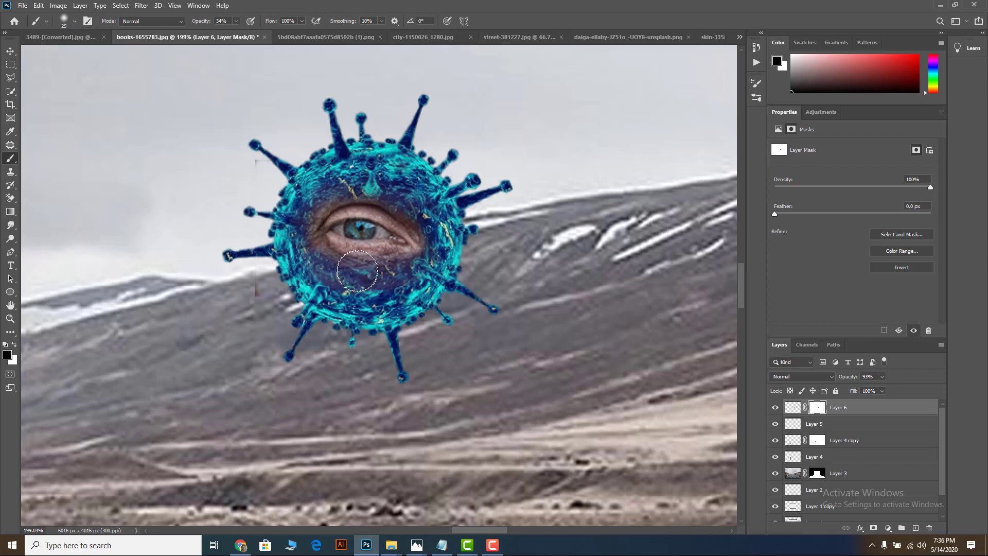
{"action": "mouse_move", "coordinate": [357, 270]}
{"action": "left_mouse_down"}
{"action": "mouse_move", "coordinate": [295, 233]}
{"action": "mouse_move", "coordinate": [290, 214]}
{"action": "mouse_move", "coordinate": [362, 187]}
{"action": "mouse_move", "coordinate": [427, 218]}
{"action": "left_mouse_up"}
{"action": "scroll", "coordinate": [445, 247], "scroll_direction": "down", "scroll_amount": 5}
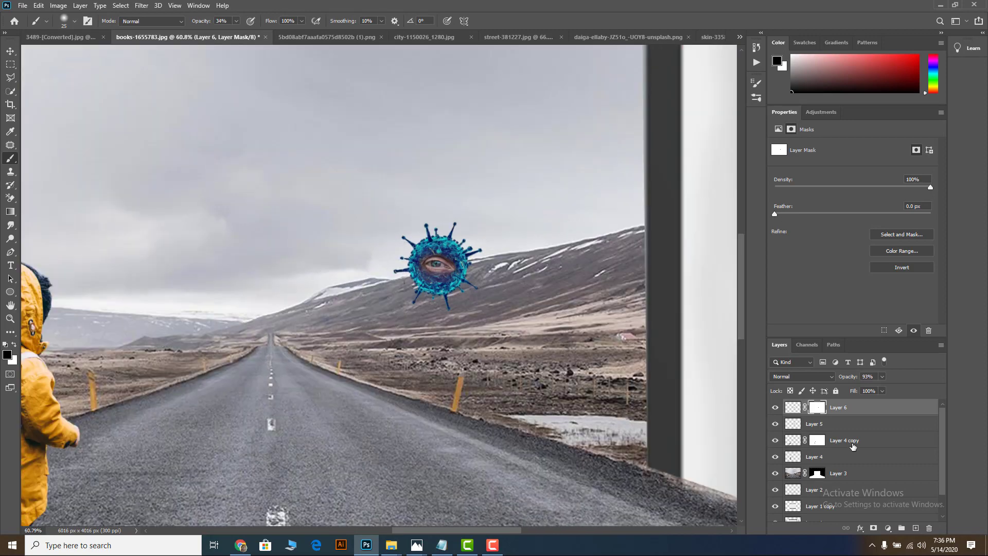
{"action": "scroll", "coordinate": [433, 266], "scroll_direction": "up", "scroll_amount": 1}
{"action": "scroll", "coordinate": [459, 256], "scroll_direction": "up", "scroll_amount": 5}
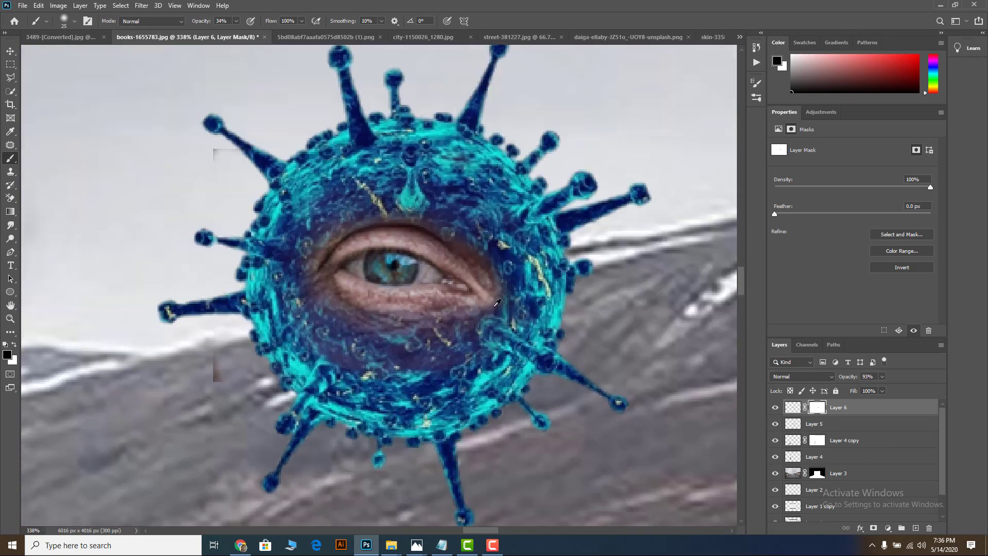
{"action": "mouse_move", "coordinate": [491, 317]}
{"action": "left_mouse_down"}
{"action": "mouse_move", "coordinate": [508, 284]}
{"action": "mouse_move", "coordinate": [502, 257]}
{"action": "left_mouse_up"}
{"action": "left_click_drag", "start_coordinate": [461, 300], "coordinate": [453, 313]}
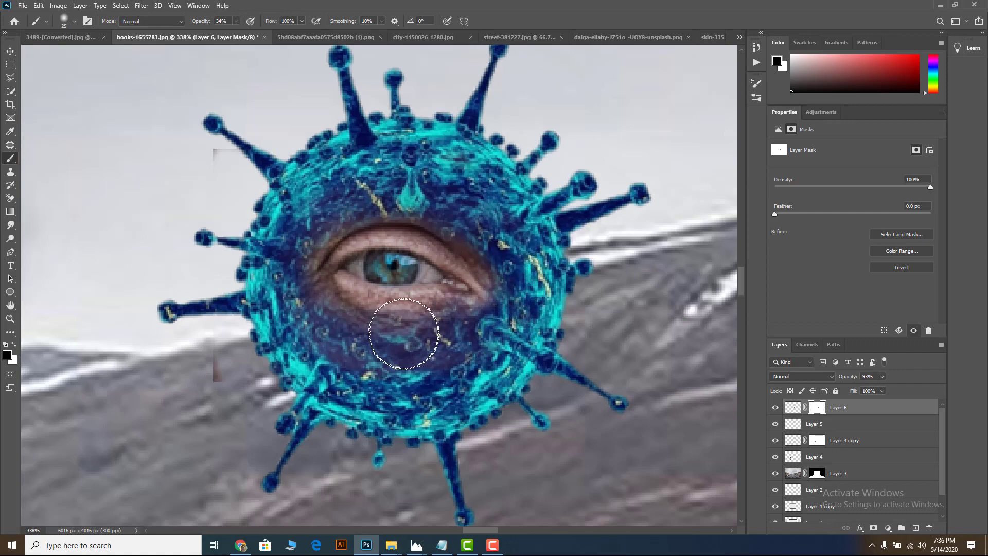
{"action": "scroll", "coordinate": [383, 293], "scroll_direction": "down", "scroll_amount": 7}
{"action": "scroll", "coordinate": [383, 293], "scroll_direction": "down", "scroll_amount": 5}
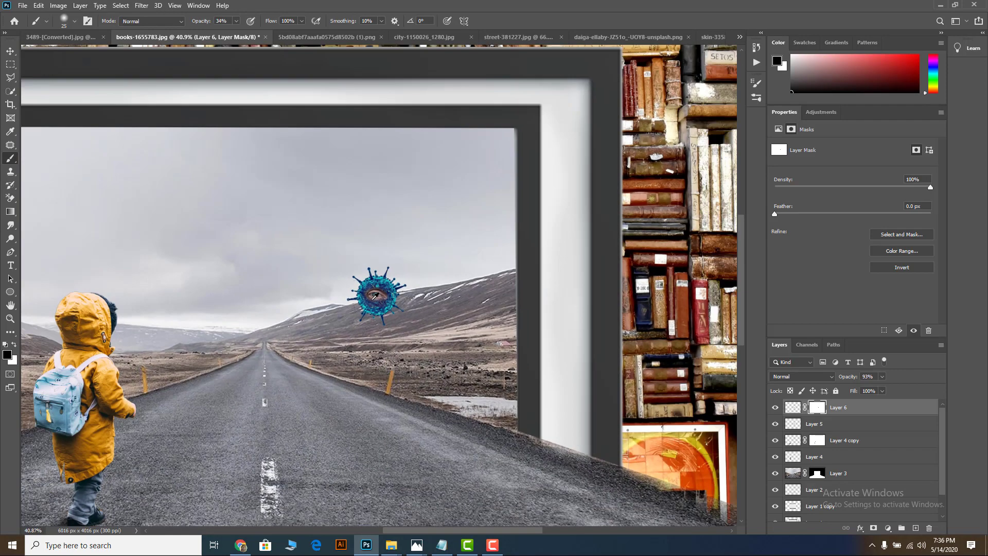
{"action": "scroll", "coordinate": [256, 300], "scroll_direction": "up", "scroll_amount": 2}
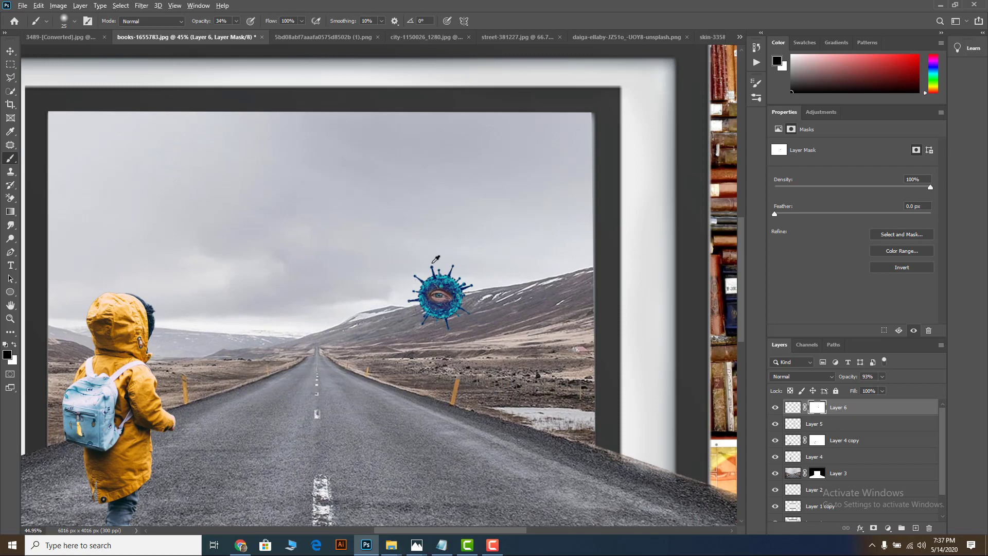
{"action": "scroll", "coordinate": [434, 261], "scroll_direction": "down", "scroll_amount": 3}
{"action": "scroll", "coordinate": [392, 280], "scroll_direction": "up", "scroll_amount": 3}
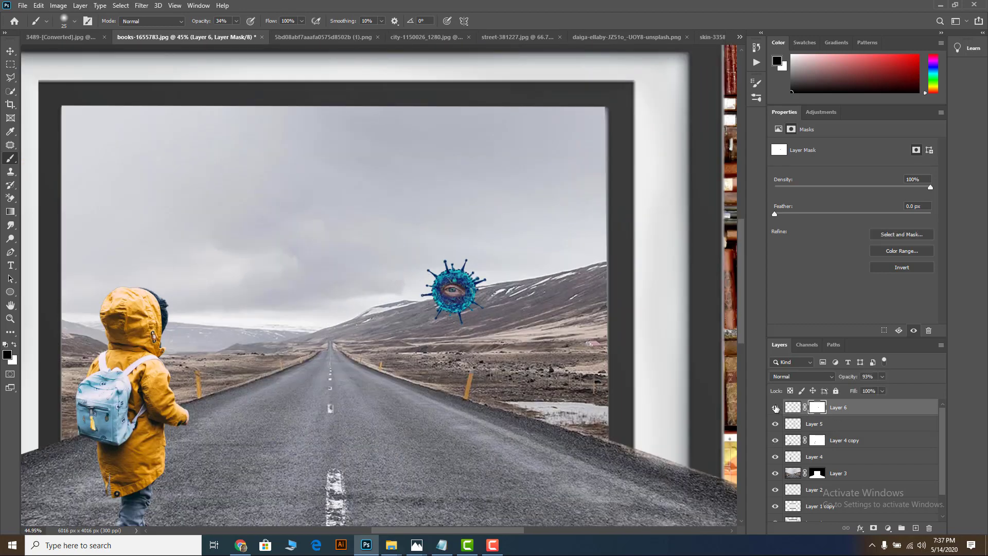
{"action": "scroll", "coordinate": [410, 273], "scroll_direction": "up", "scroll_amount": 5}
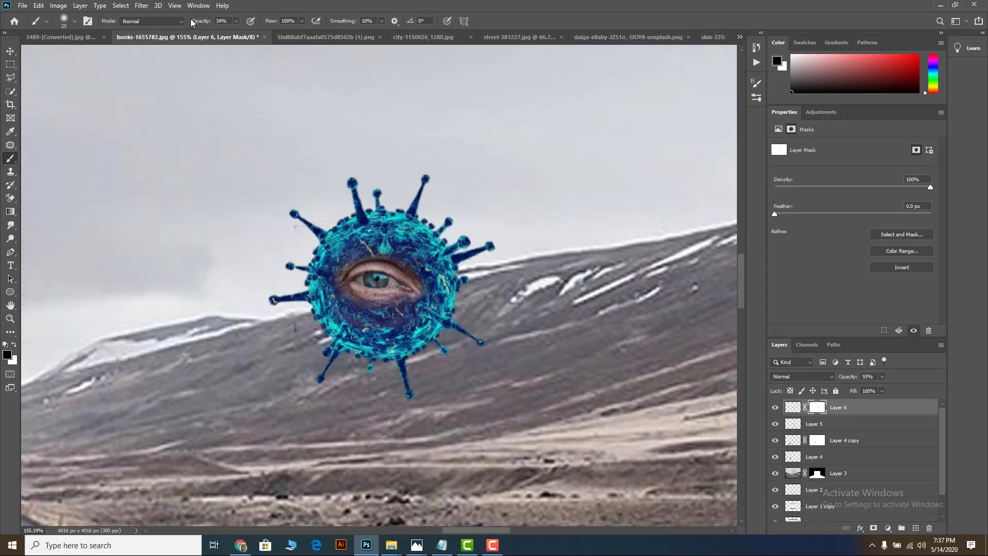
{"action": "left_click", "coordinate": [143, 6]}
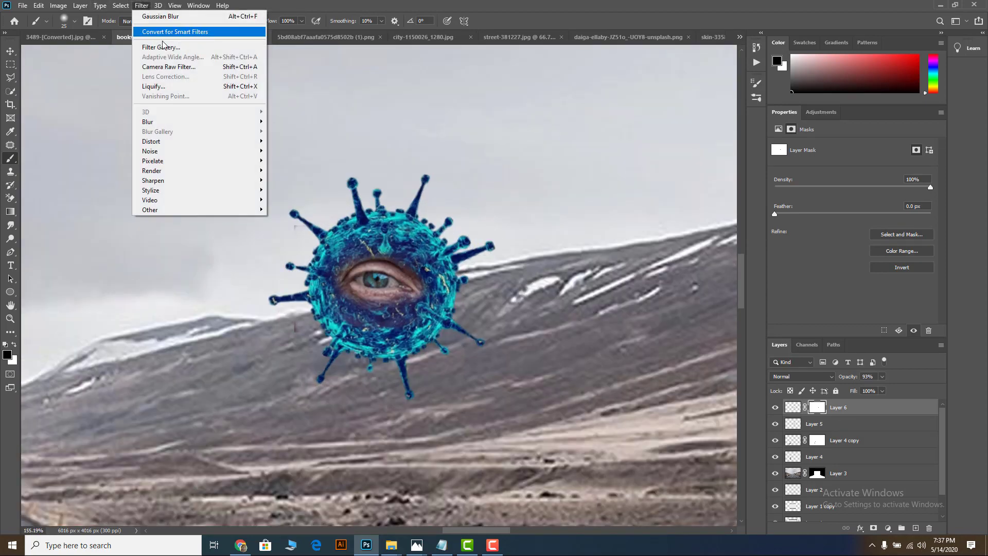
{"action": "left_click", "coordinate": [169, 68]}
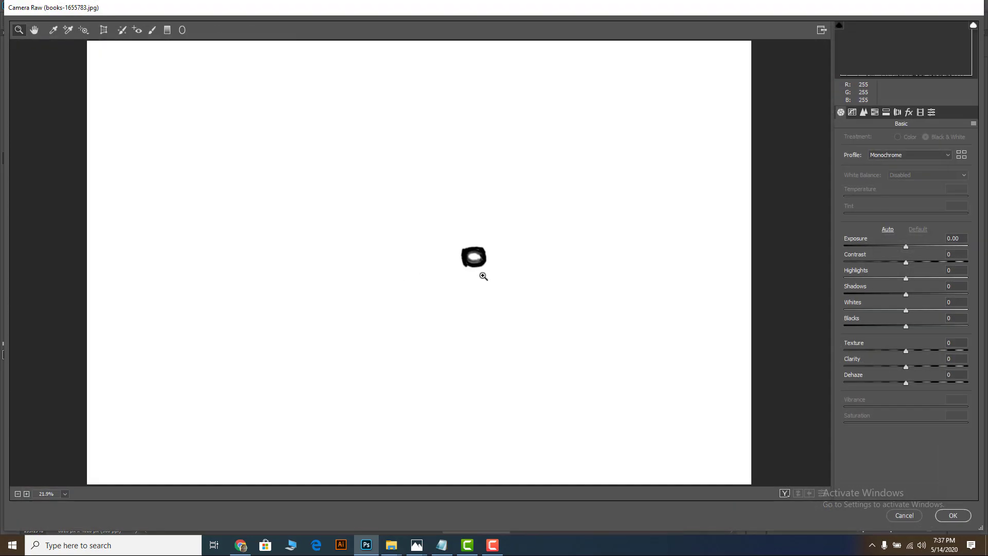
{"action": "left_click", "coordinate": [481, 273]}
{"action": "left_click", "coordinate": [947, 515]}
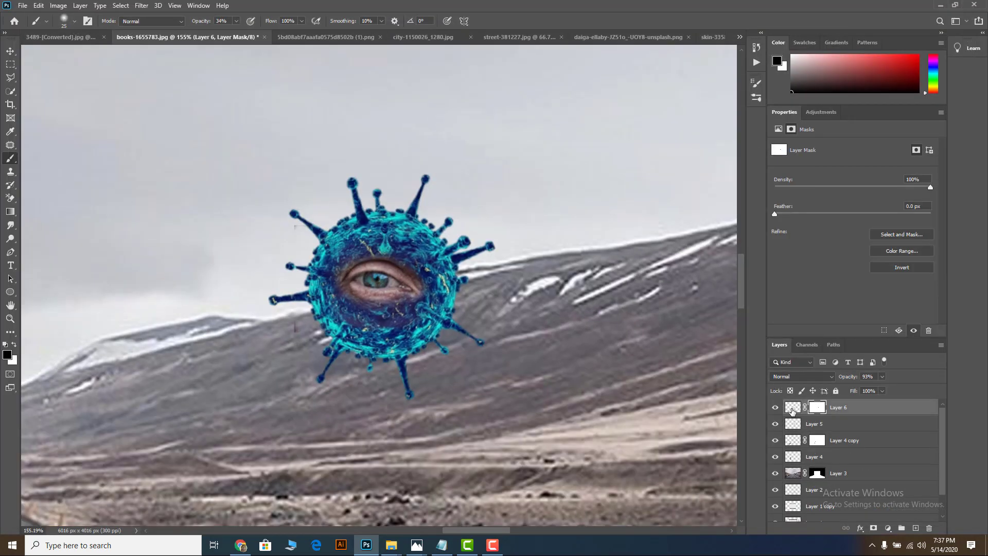
Open the eye layer's image, not its mask, in the Camera Raw filter and set the Purples hue to +9
{"action": "left_click", "coordinate": [792, 410]}
{"action": "left_click", "coordinate": [142, 6]}
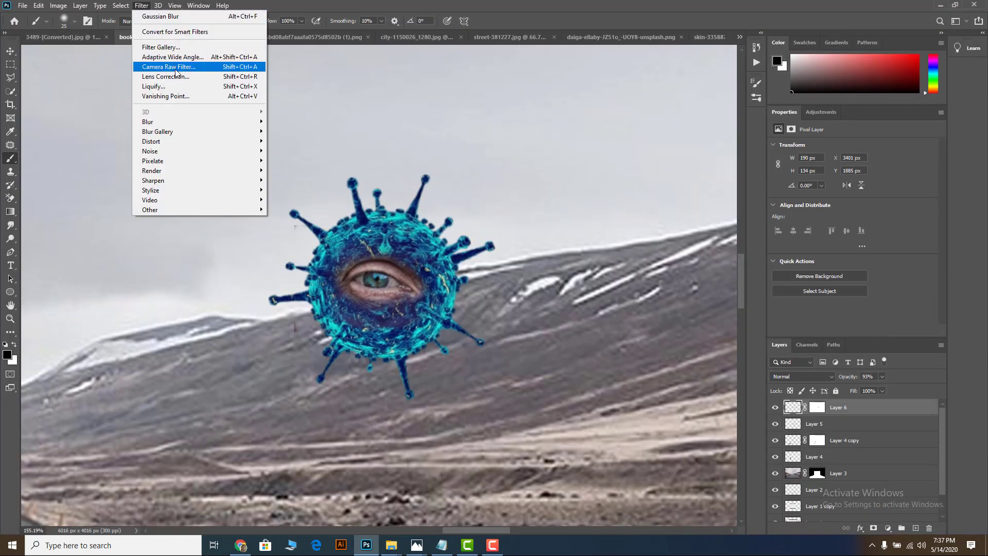
{"action": "left_click", "coordinate": [175, 68]}
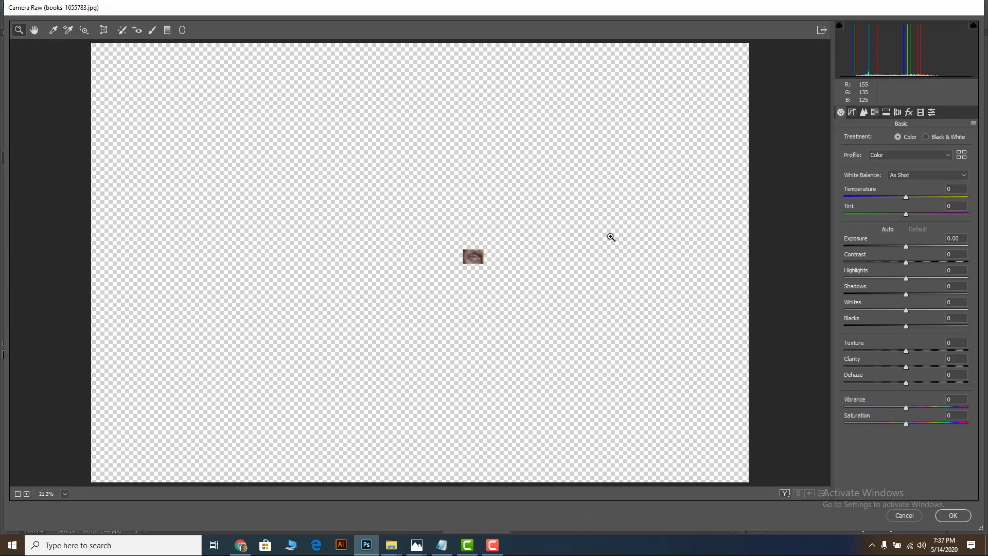
{"action": "left_click_drag", "start_coordinate": [471, 250], "coordinate": [761, 288]}
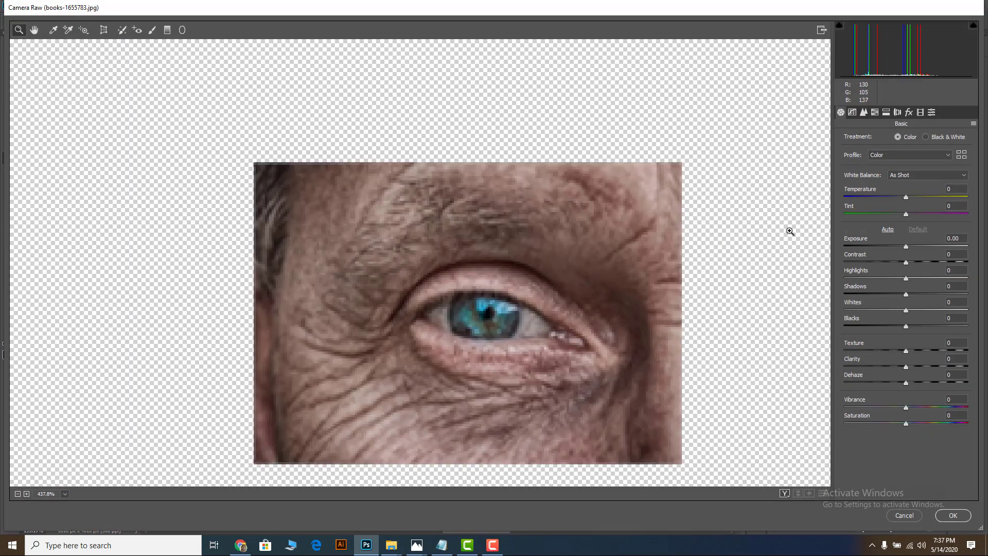
{"action": "left_click", "coordinate": [885, 112]}
{"action": "left_click", "coordinate": [875, 113]}
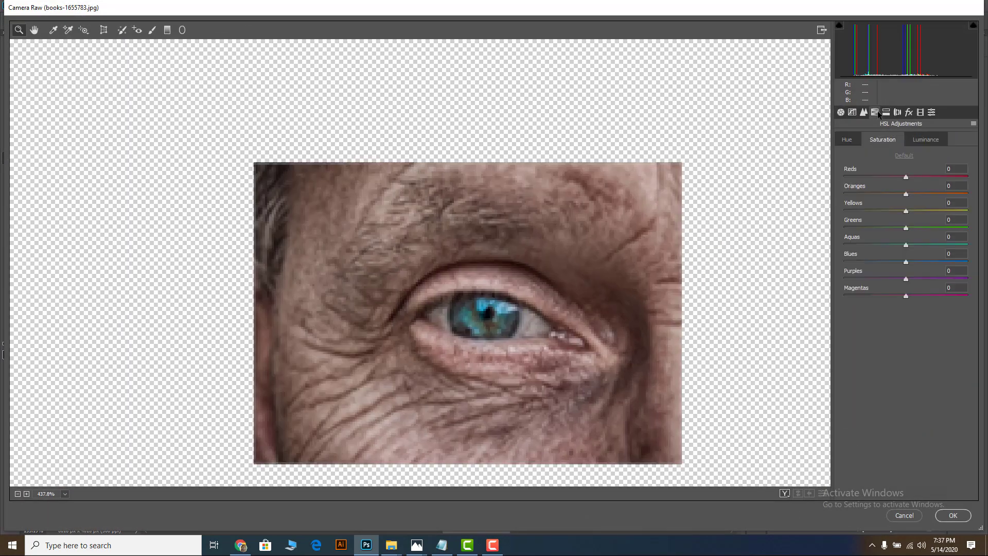
{"action": "left_click", "coordinate": [882, 139]}
{"action": "left_click", "coordinate": [844, 140]}
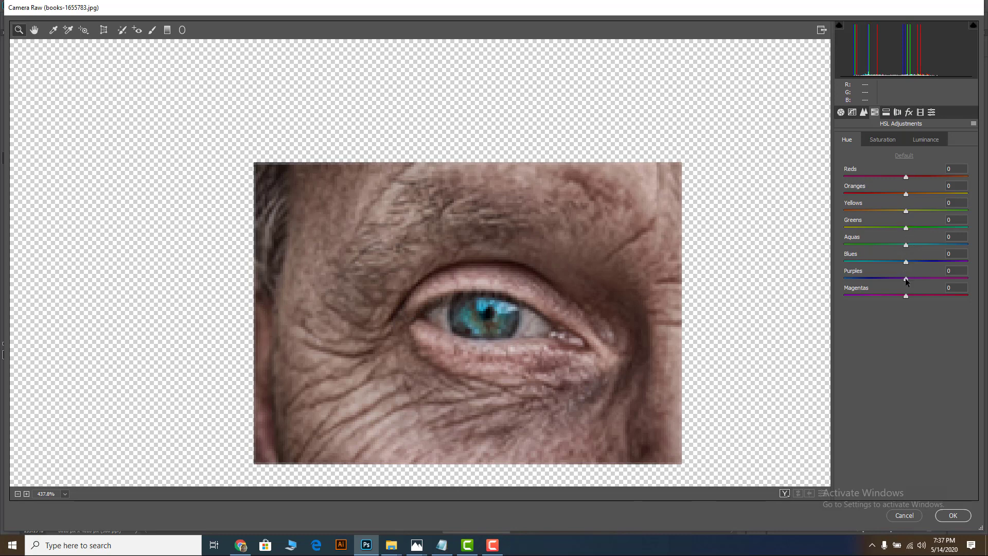
{"action": "mouse_move", "coordinate": [904, 279]}
{"action": "left_mouse_down"}
{"action": "mouse_move", "coordinate": [882, 280]}
{"action": "mouse_move", "coordinate": [912, 279]}
{"action": "left_mouse_up"}
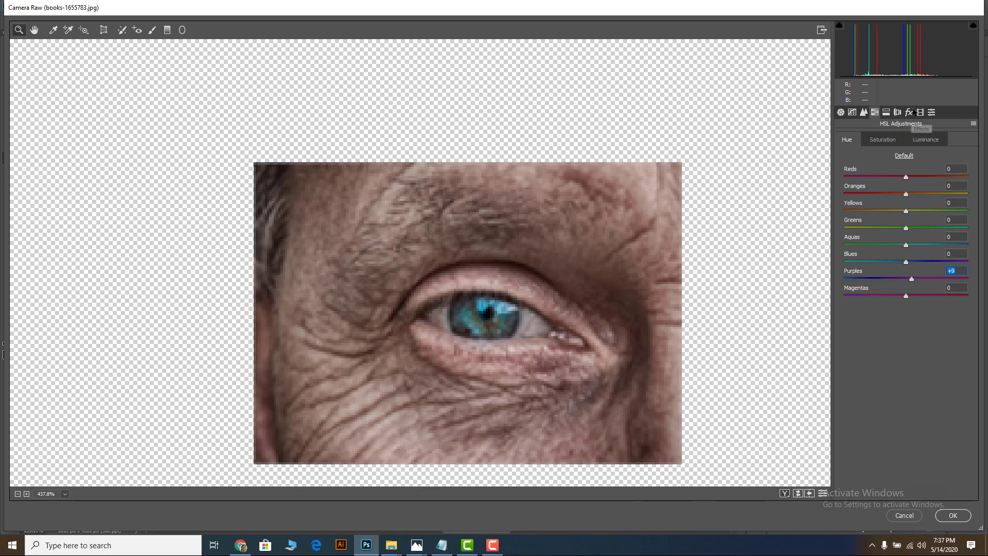
Set the eye image's Temperature to -17 and apply the Camera Raw filter
{"action": "left_click", "coordinate": [852, 112]}
{"action": "left_click", "coordinate": [841, 113]}
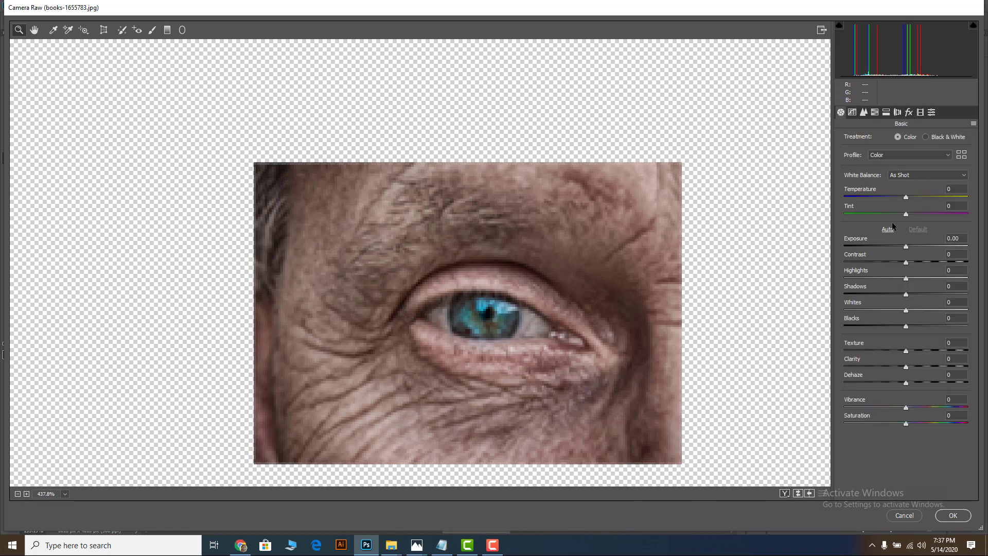
{"action": "left_click_drag", "start_coordinate": [905, 197], "coordinate": [895, 197]}
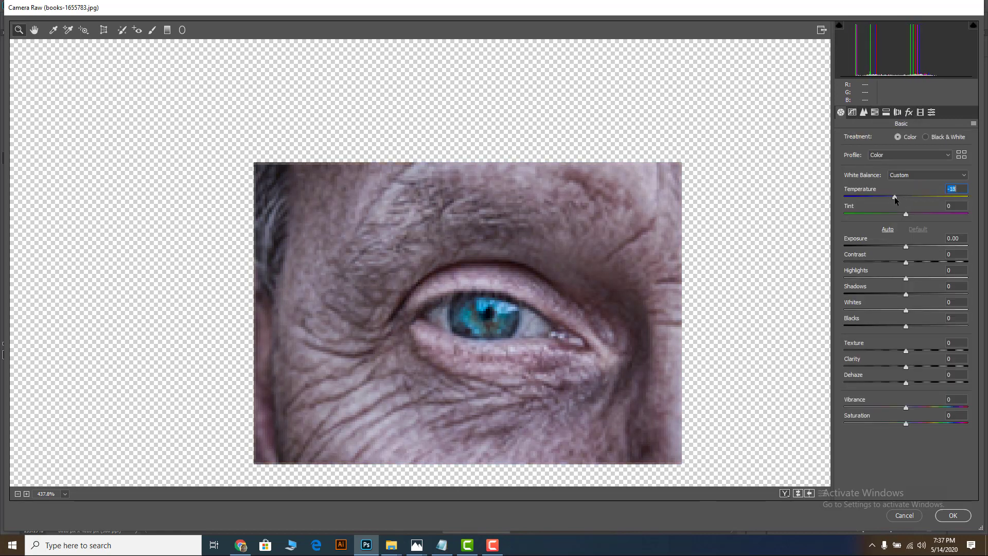
{"action": "left_click", "coordinate": [588, 270], "text": "alt"}
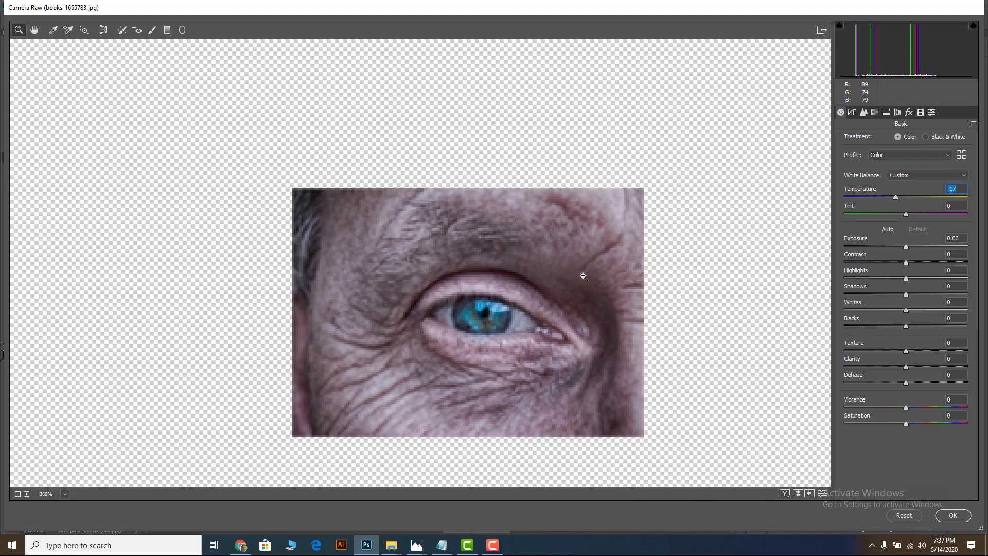
{"action": "left_click", "coordinate": [578, 273], "text": "alt"}
{"action": "left_click", "coordinate": [953, 515]}
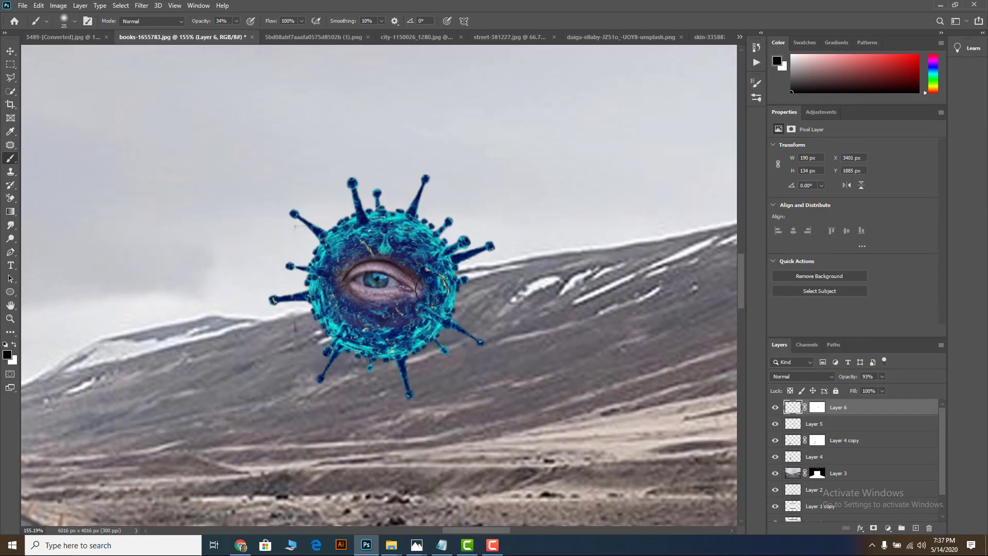
Compare the composite without the eye layer, then paint its mask at 100% brush opacity to remove stray edge marks beside the virus
{"action": "scroll", "coordinate": [422, 278], "scroll_direction": "down", "scroll_amount": 5}
{"action": "scroll", "coordinate": [248, 229], "scroll_direction": "up", "scroll_amount": 2}
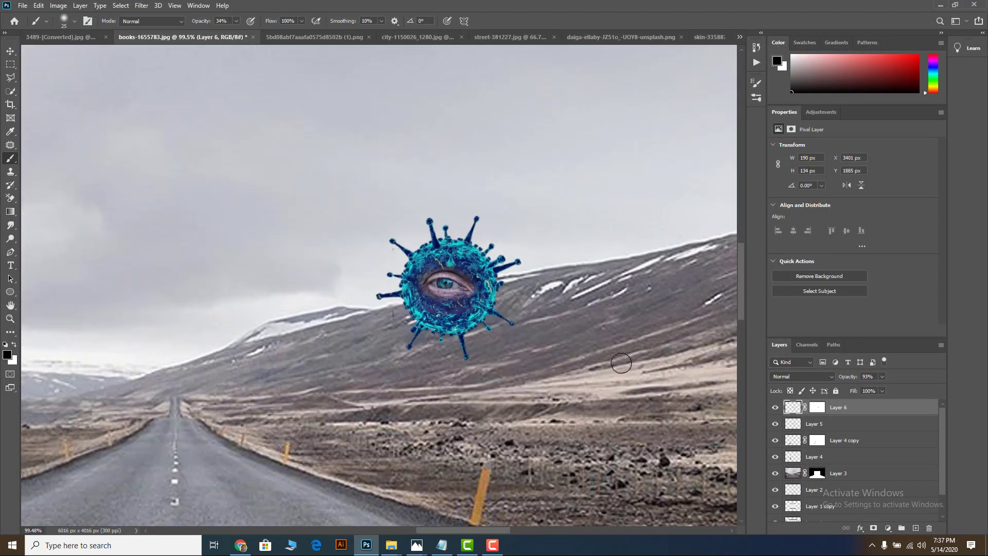
{"action": "left_click", "coordinate": [775, 407]}
{"action": "left_click", "coordinate": [775, 408]}
{"action": "scroll", "coordinate": [373, 259], "scroll_direction": "up", "scroll_amount": 7}
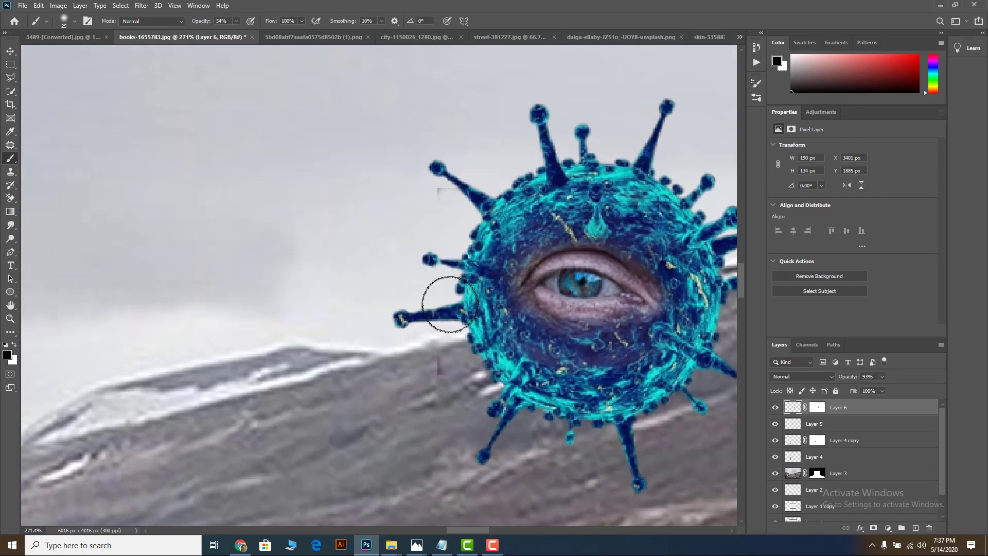
{"action": "left_click", "coordinate": [818, 408]}
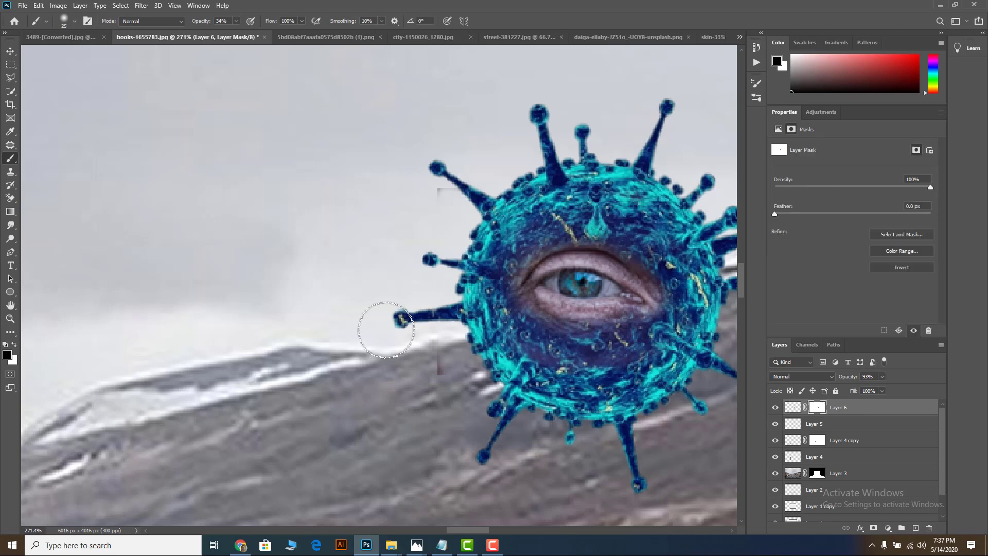
{"action": "left_click", "coordinate": [236, 21]}
{"action": "left_click_drag", "start_coordinate": [234, 32], "coordinate": [284, 34]}
{"action": "mouse_move", "coordinate": [444, 214]}
{"action": "left_mouse_down"}
{"action": "mouse_move", "coordinate": [440, 340]}
{"action": "mouse_move", "coordinate": [466, 410]}
{"action": "left_mouse_up"}
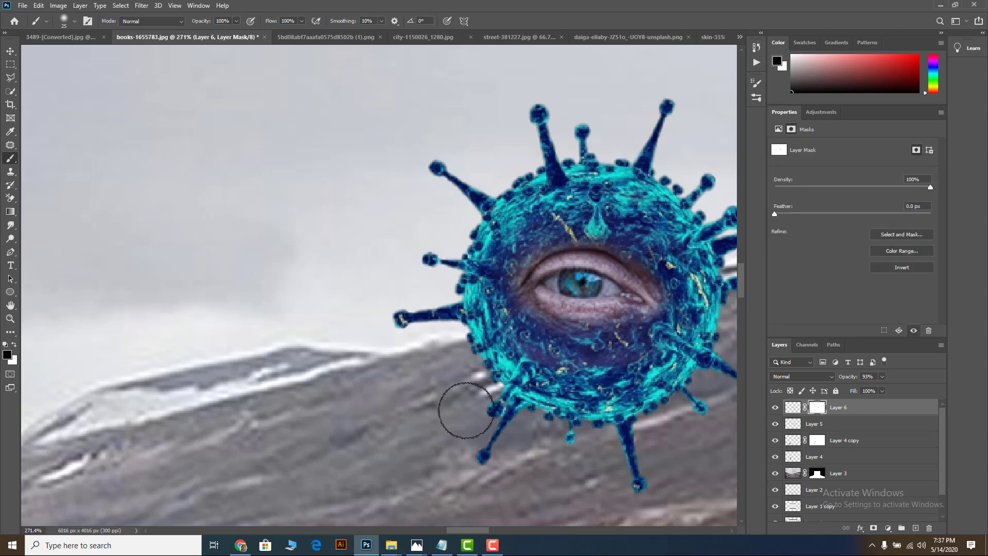
{"action": "left_click", "coordinate": [776, 407]}
{"action": "left_click", "coordinate": [776, 409]}
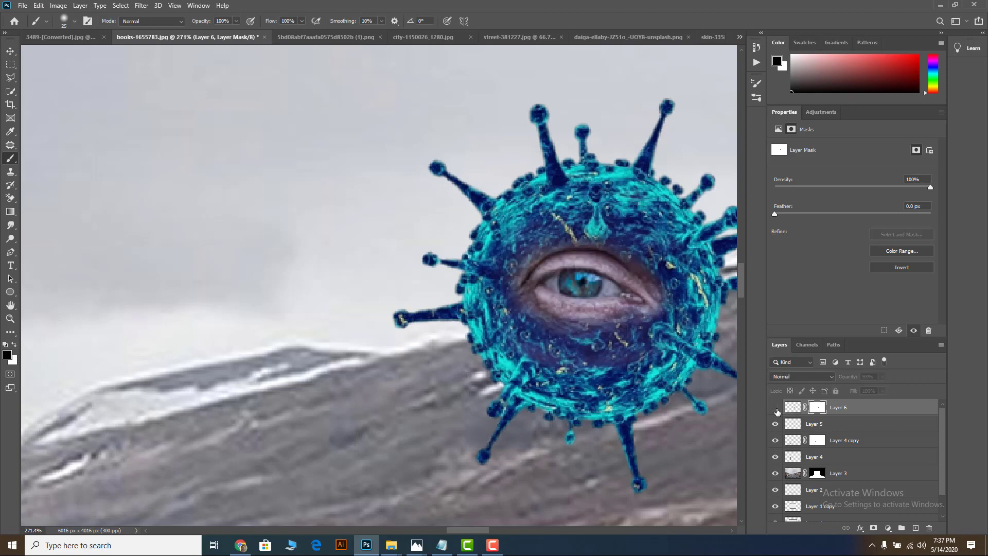
{"action": "left_click", "coordinate": [777, 412]}
Group the eye layer with the virus layer and name the group Virus
{"action": "scroll", "coordinate": [419, 210], "scroll_direction": "down", "scroll_amount": 4}
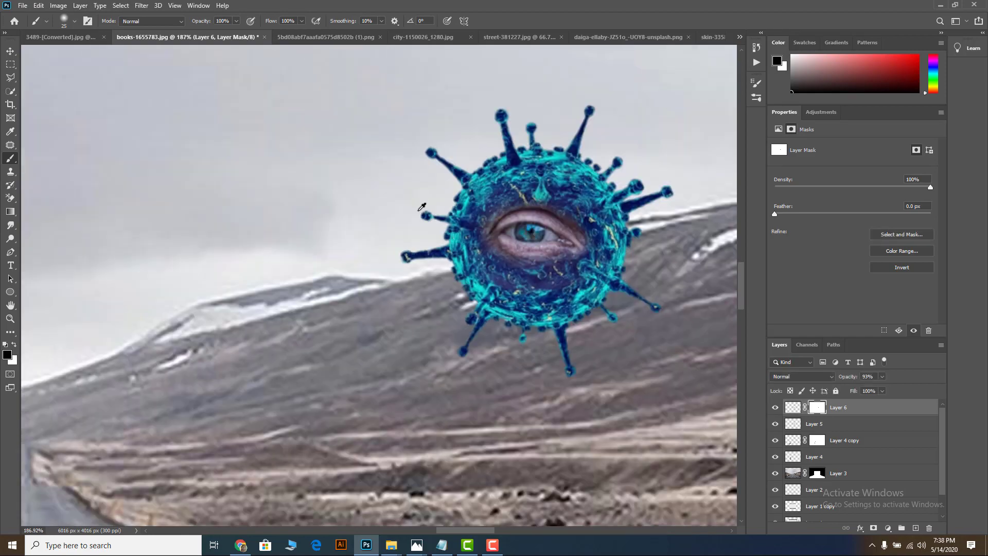
{"action": "scroll", "coordinate": [421, 207], "scroll_direction": "down", "scroll_amount": 3}
{"action": "scroll", "coordinate": [358, 206], "scroll_direction": "down", "scroll_amount": 3}
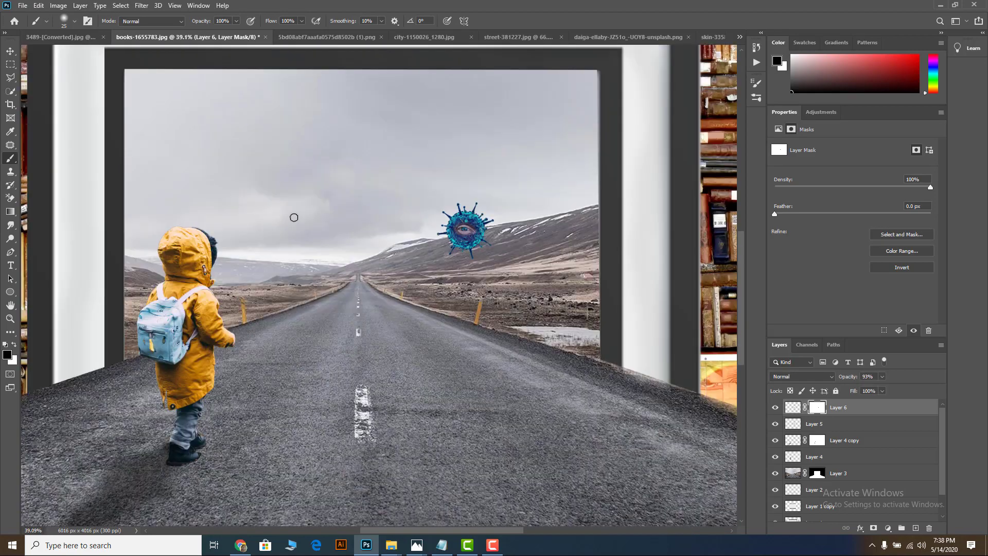
{"action": "scroll", "coordinate": [231, 213], "scroll_direction": "up", "scroll_amount": 1}
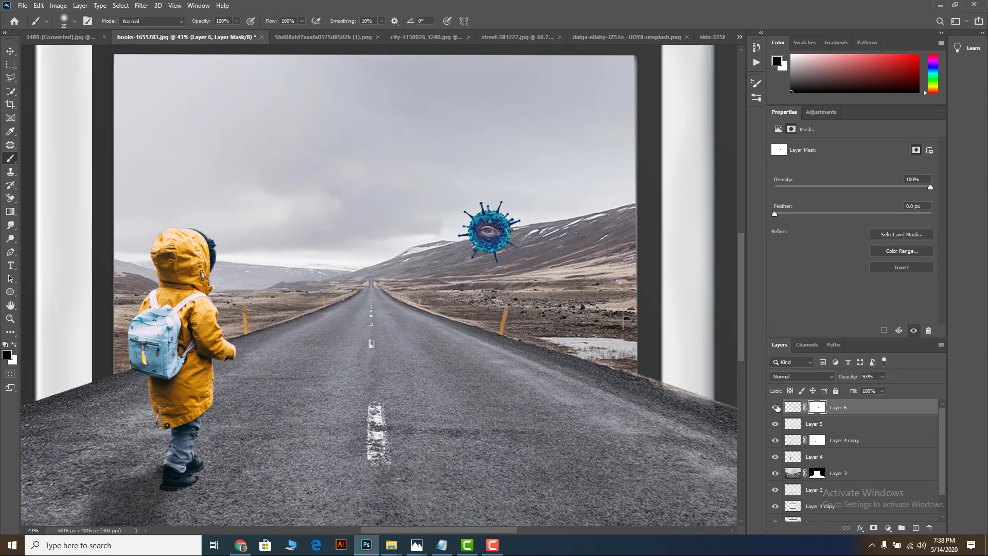
{"action": "left_click", "coordinate": [775, 423]}
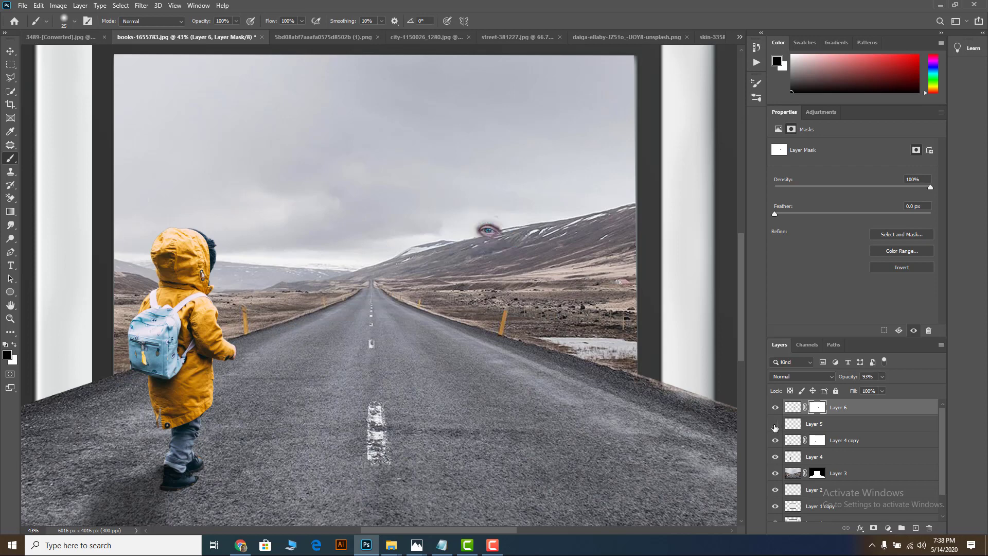
{"action": "left_click", "coordinate": [775, 424]}
{"action": "left_click", "coordinate": [839, 423], "text": "shift"}
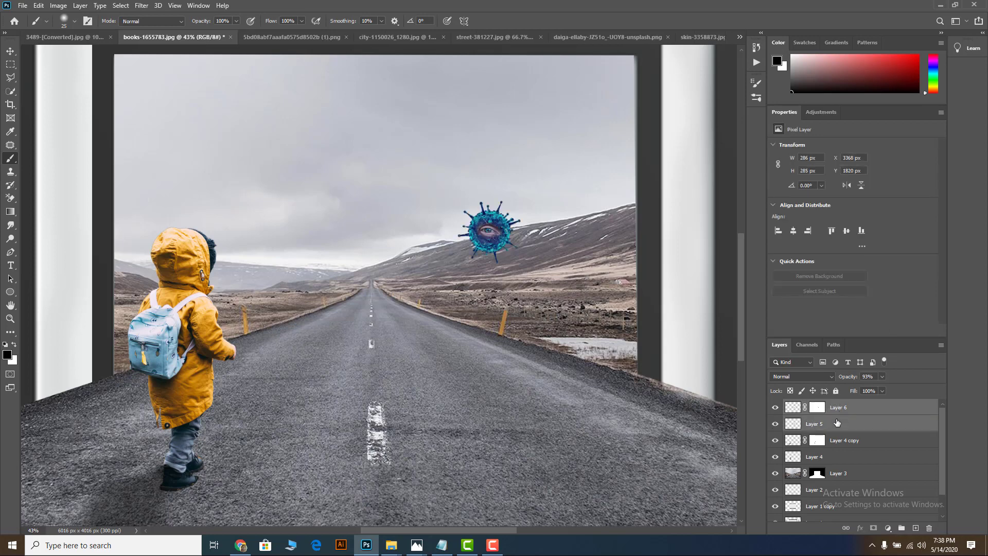
{"action": "key", "text": "ctrl+g"}
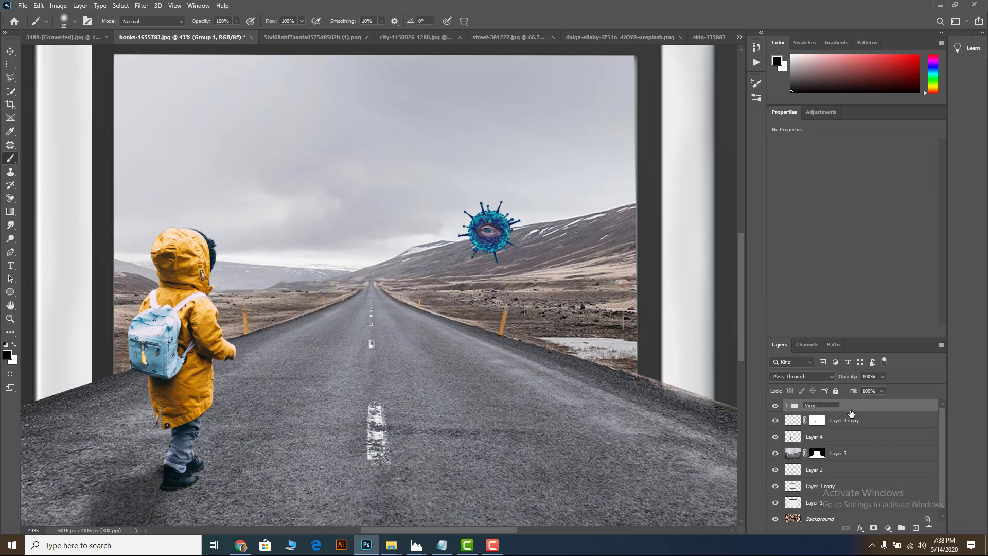
{"action": "key", "text": "Return"}
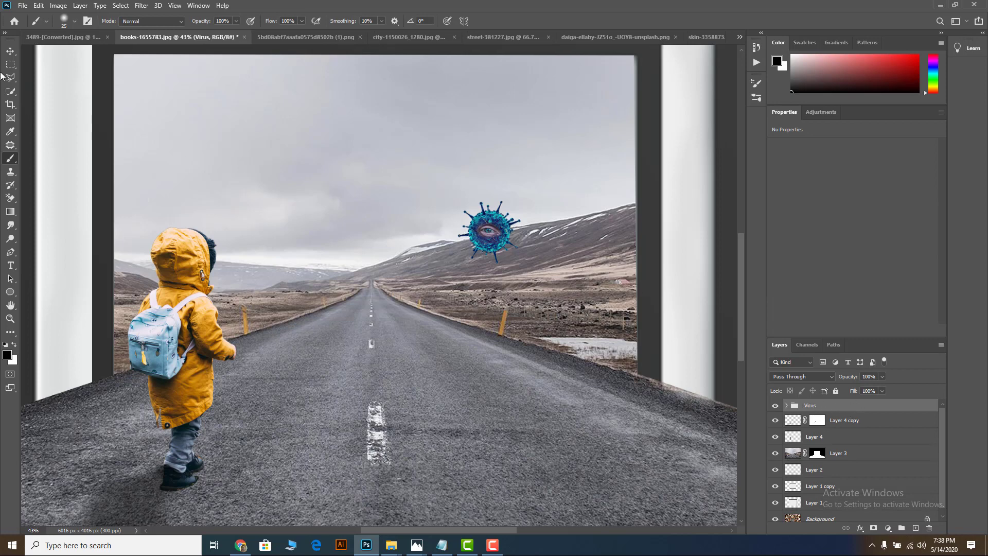
{"action": "key", "text": "v"}
{"action": "left_click_drag", "start_coordinate": [463, 224], "coordinate": [261, 245]}
{"action": "key", "text": "ctrl+z"}
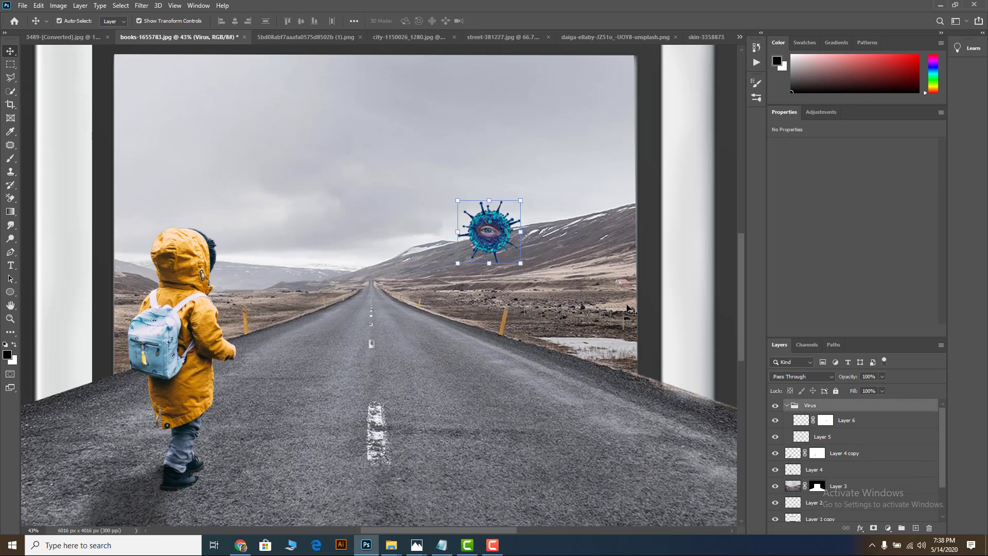
{"action": "left_click", "coordinate": [787, 405]}
{"action": "left_click_drag", "start_coordinate": [805, 409], "coordinate": [258, 167]}
{"action": "left_click", "coordinate": [480, 203]}
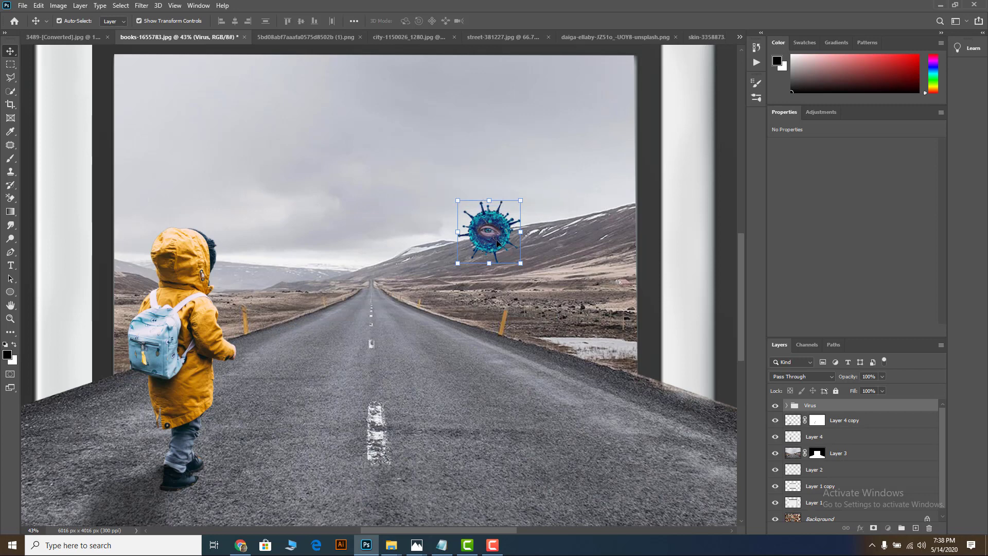
{"action": "left_click_drag", "start_coordinate": [496, 241], "coordinate": [359, 197]}
{"action": "key", "text": "ctrl+z"}
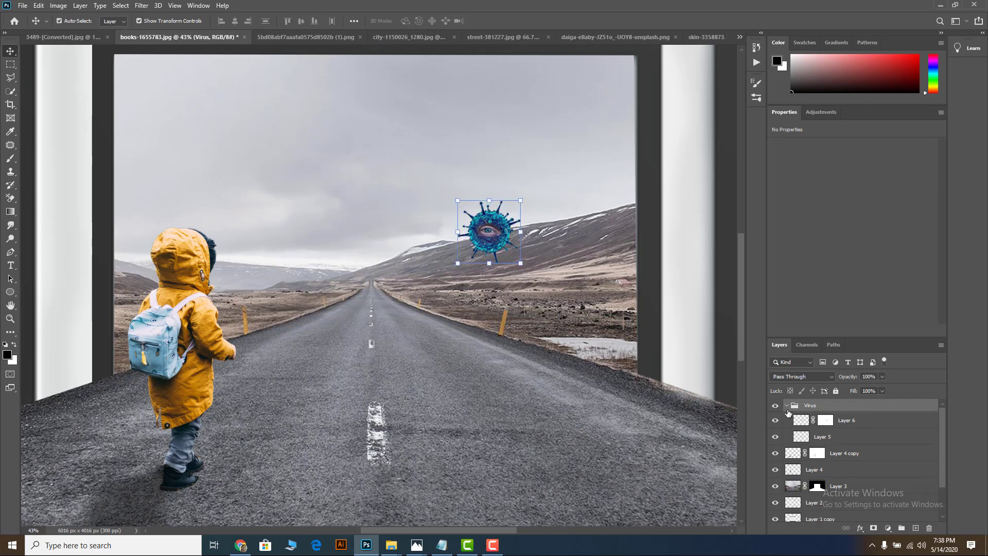
Merge the Virus group into one layer and place a copy 116 px wide over the distant hills left of the road
{"action": "left_click", "coordinate": [787, 406]}
{"action": "key", "text": "ctrl+e"}
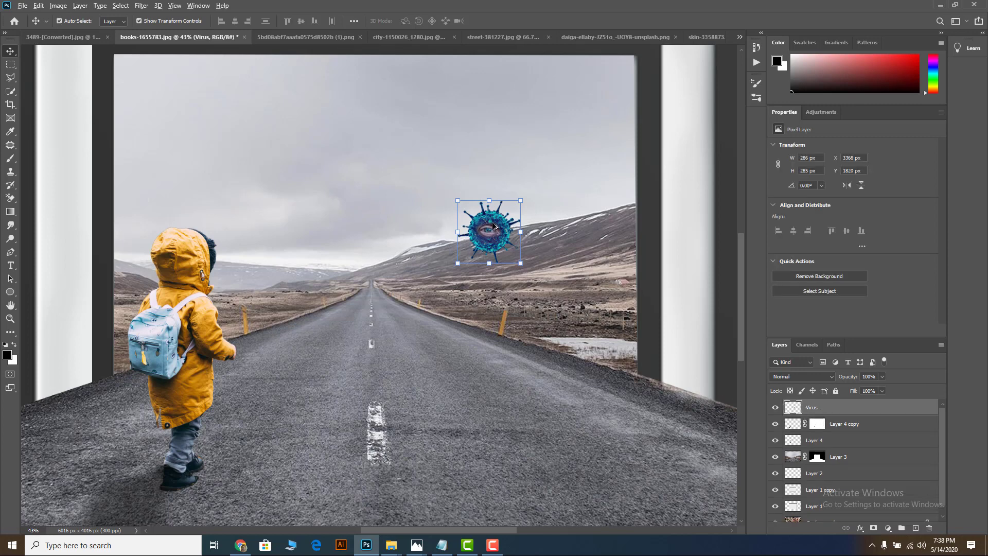
{"action": "left_click_drag", "start_coordinate": [493, 226], "coordinate": [305, 257]}
{"action": "key", "text": "Return"}
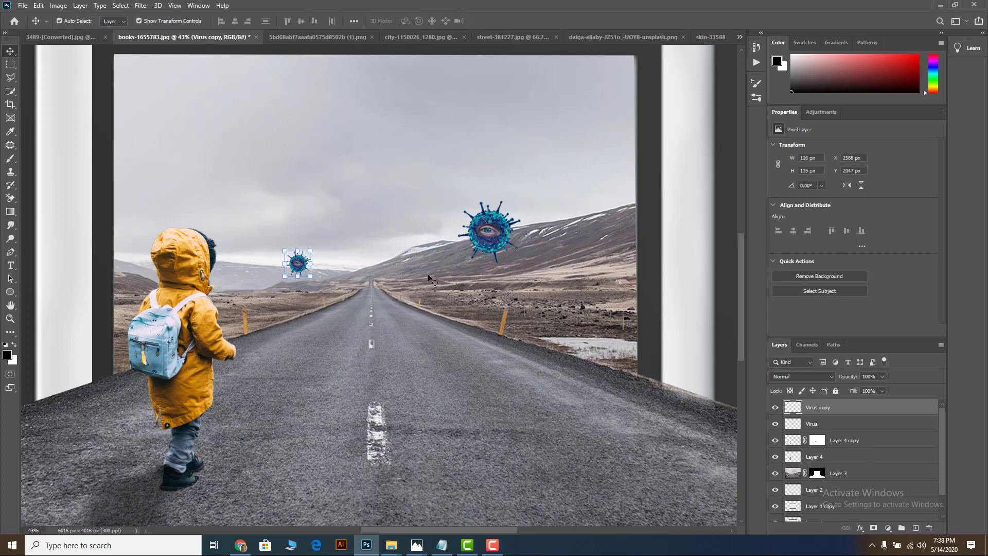
{"action": "scroll", "coordinate": [467, 251], "scroll_direction": "down", "scroll_amount": 1}
{"action": "left_click", "coordinate": [605, 315]}
{"action": "scroll", "coordinate": [459, 256], "scroll_direction": "down", "scroll_amount": 1}
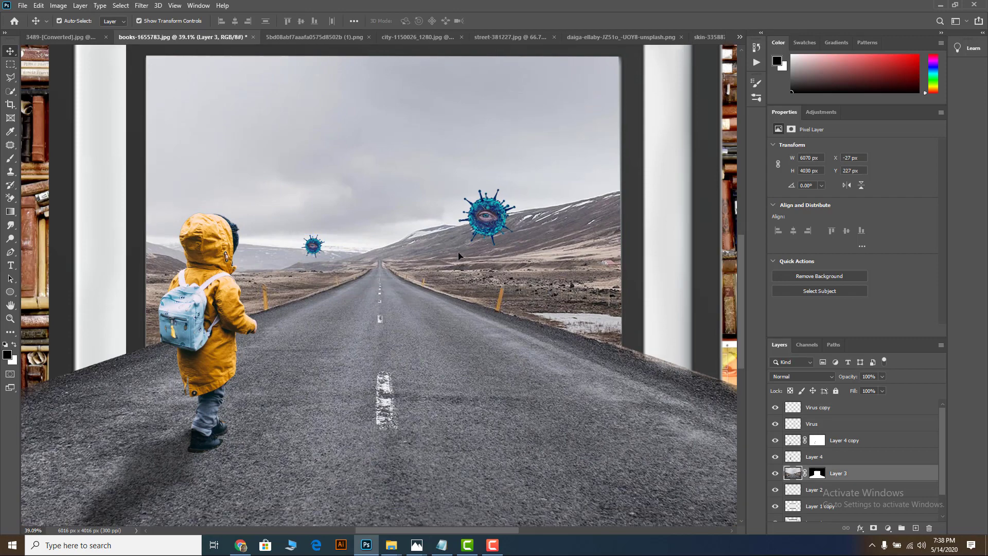
Scale the original virus in front of the mountain slope to about 63%
{"action": "scroll", "coordinate": [466, 234], "scroll_direction": "down", "scroll_amount": 3}
{"action": "scroll", "coordinate": [430, 219], "scroll_direction": "up", "scroll_amount": 3}
{"action": "scroll", "coordinate": [470, 215], "scroll_direction": "up", "scroll_amount": 2}
{"action": "left_click", "coordinate": [507, 208]}
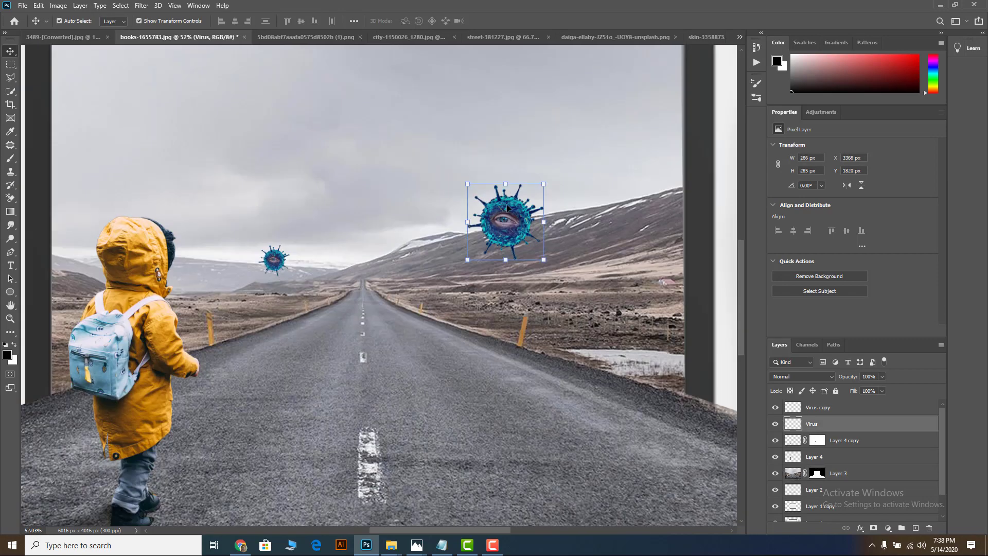
{"action": "left_click_drag", "start_coordinate": [543, 184], "coordinate": [472, 244]}
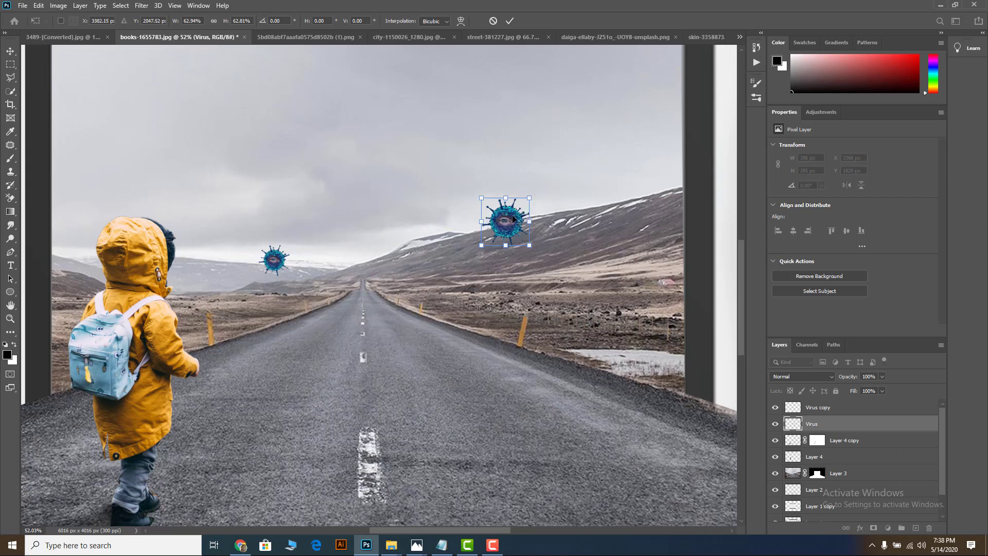
{"action": "left_click_drag", "start_coordinate": [511, 216], "coordinate": [489, 222]}
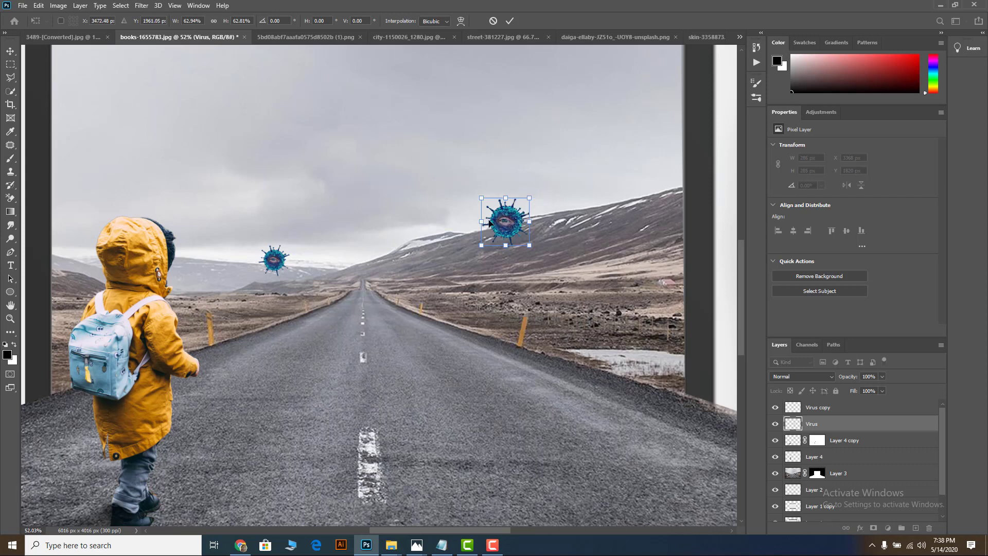
Duplicate the small virus onto the far end of the road and scale the copy to 71.55%
{"action": "left_click", "coordinate": [280, 272]}
{"action": "left_click_drag", "start_coordinate": [280, 273], "coordinate": [364, 306]}
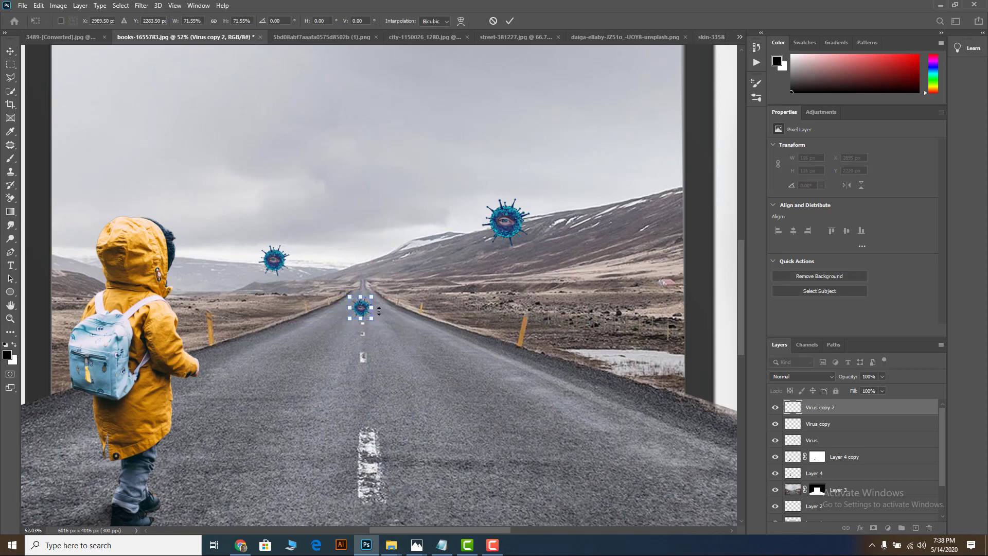
{"action": "left_click", "coordinate": [510, 21]}
{"action": "left_click", "coordinate": [513, 373]}
{"action": "scroll", "coordinate": [500, 360], "scroll_direction": "down", "scroll_amount": 3}
{"action": "scroll", "coordinate": [486, 359], "scroll_direction": "up", "scroll_amount": 2}
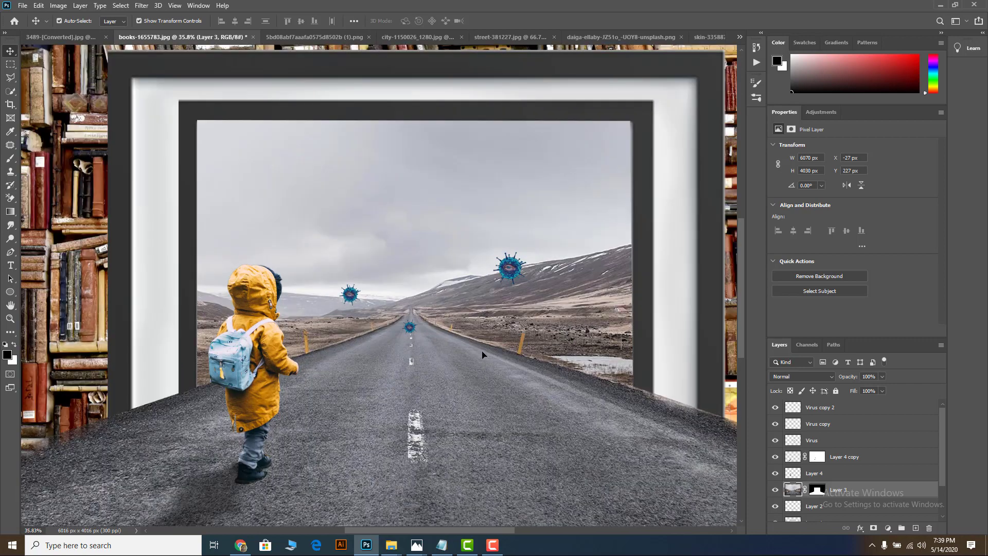
Place another copy of the virus from the distant hills on the right side of the road
{"action": "left_click", "coordinate": [510, 267]}
{"action": "left_click", "coordinate": [351, 295]}
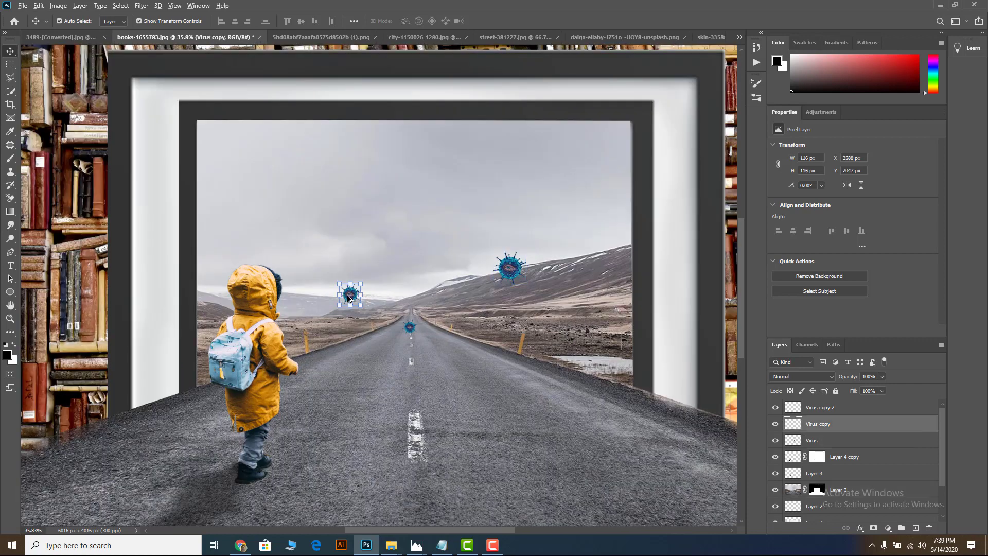
{"action": "left_click_drag", "start_coordinate": [349, 298], "coordinate": [478, 361]}
{"action": "left_click", "coordinate": [515, 409]}
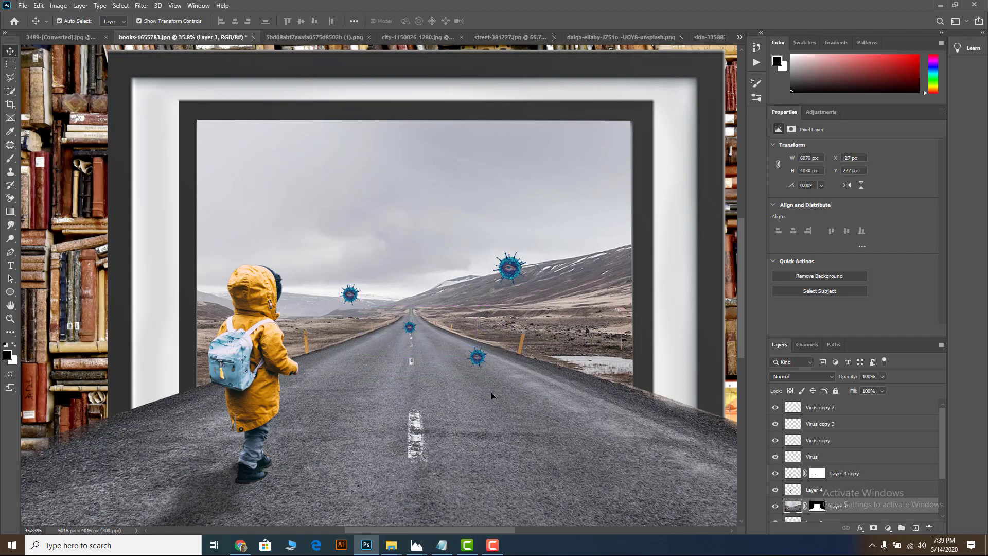
{"action": "scroll", "coordinate": [394, 344], "scroll_direction": "up", "scroll_amount": 1}
{"action": "scroll", "coordinate": [395, 343], "scroll_direction": "down", "scroll_amount": 1}
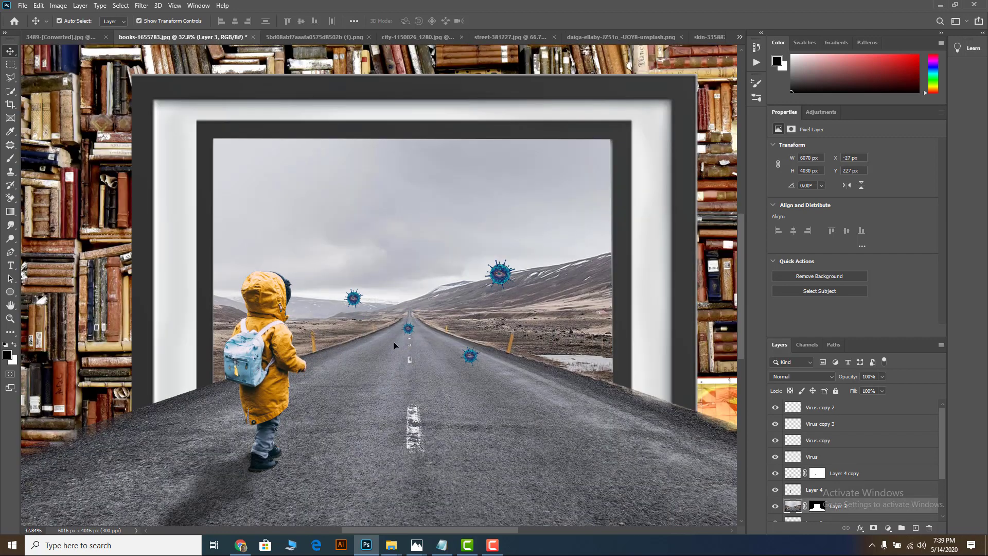
{"action": "scroll", "coordinate": [380, 335], "scroll_direction": "up", "scroll_amount": 1}
{"action": "scroll", "coordinate": [396, 315], "scroll_direction": "up", "scroll_amount": 1}
{"action": "scroll", "coordinate": [398, 319], "scroll_direction": "down", "scroll_amount": 1}
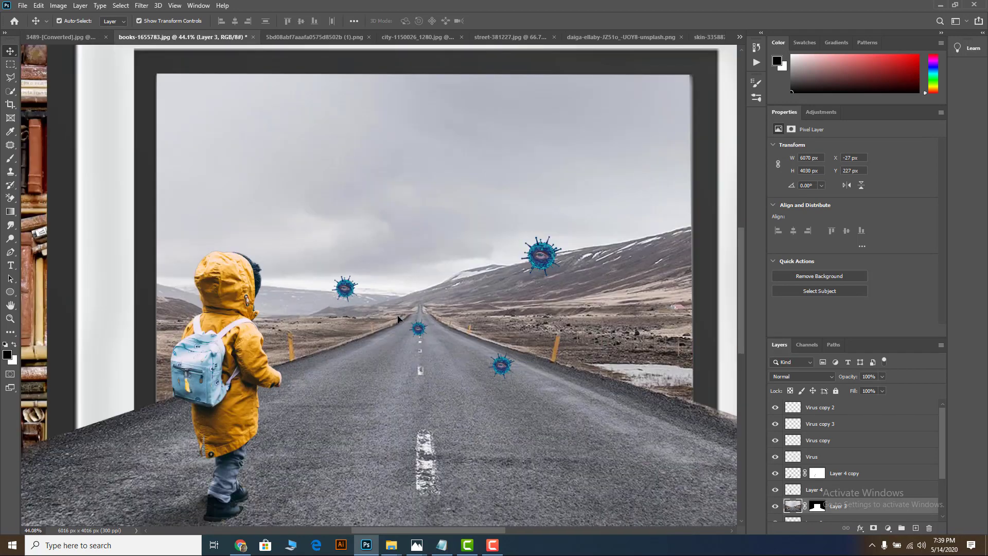
Open the road landscape layer in the Camera Raw filter and set the Temperature to -16
{"action": "scroll", "coordinate": [842, 451], "scroll_direction": "down", "scroll_amount": 2}
{"action": "left_click", "coordinate": [775, 457]}
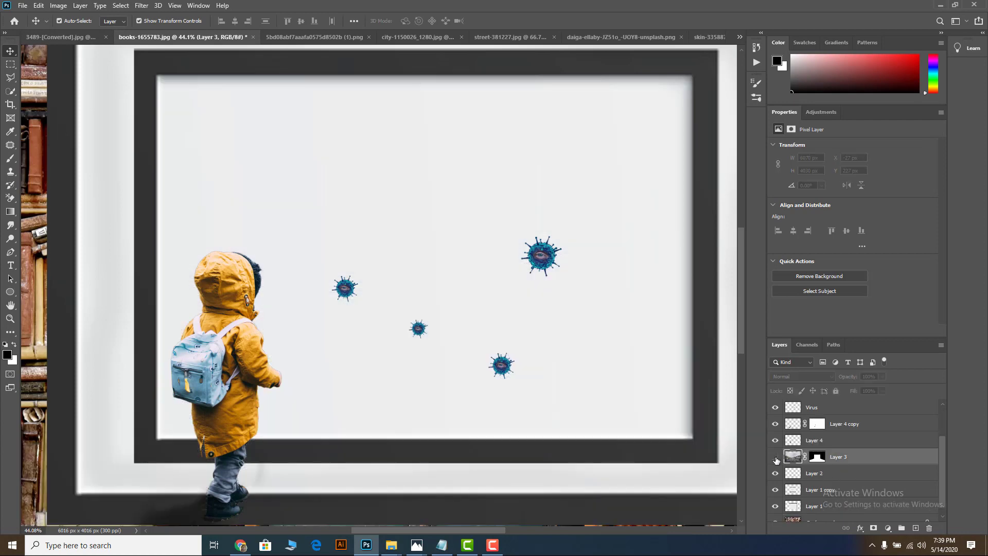
{"action": "left_click", "coordinate": [776, 457]}
{"action": "left_click", "coordinate": [149, 5]}
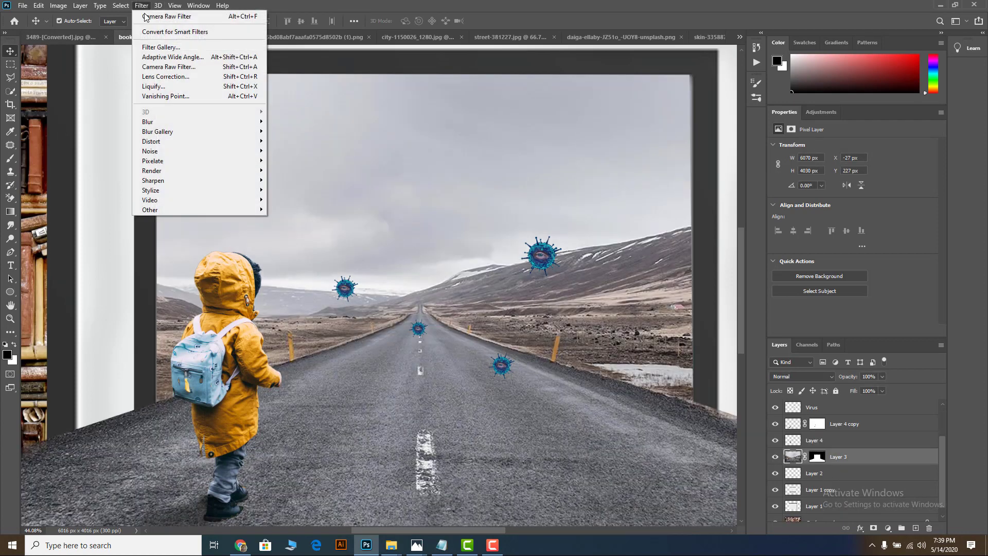
{"action": "left_click", "coordinate": [181, 66]}
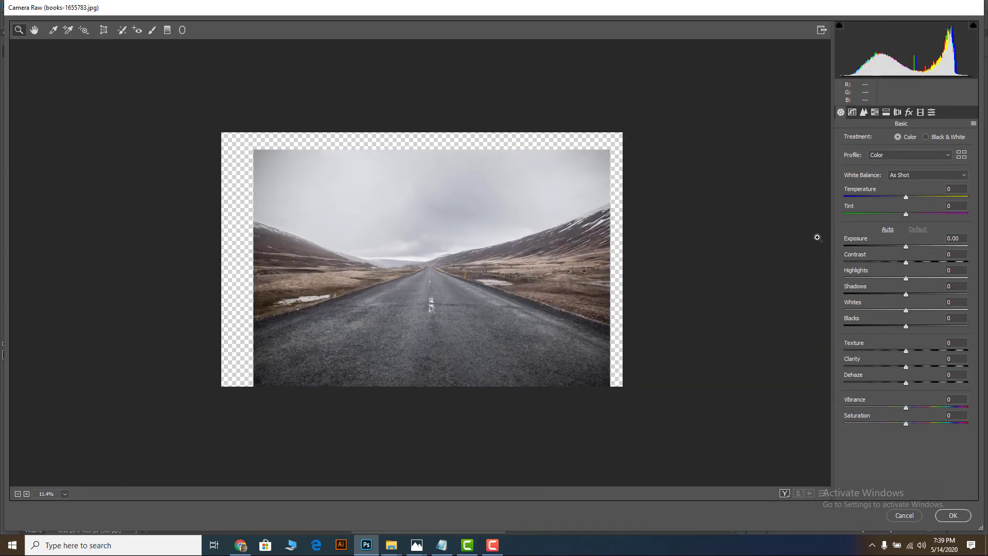
{"action": "left_click_drag", "start_coordinate": [904, 196], "coordinate": [895, 197]}
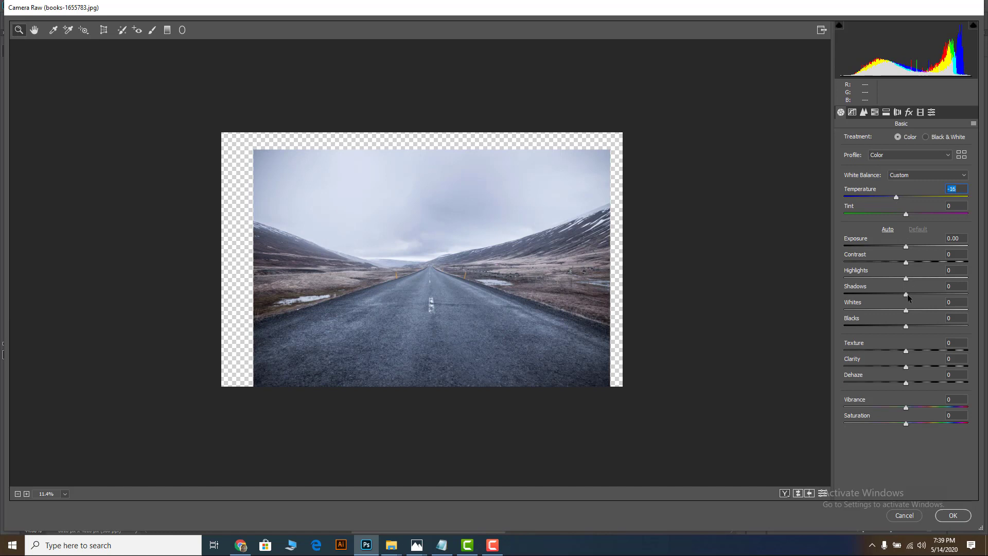
Set the road landscape's Shadows to -98 and Temperature to -21, and apply the Camera Raw adjustments
{"action": "left_click_drag", "start_coordinate": [907, 295], "coordinate": [846, 296]}
{"action": "left_click", "coordinate": [892, 197]}
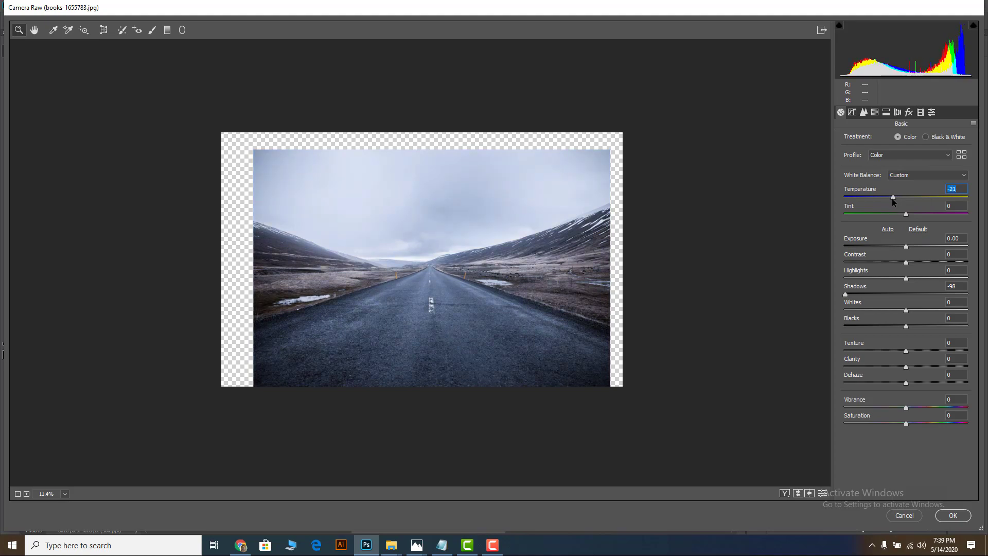
{"action": "left_click", "coordinate": [952, 515]}
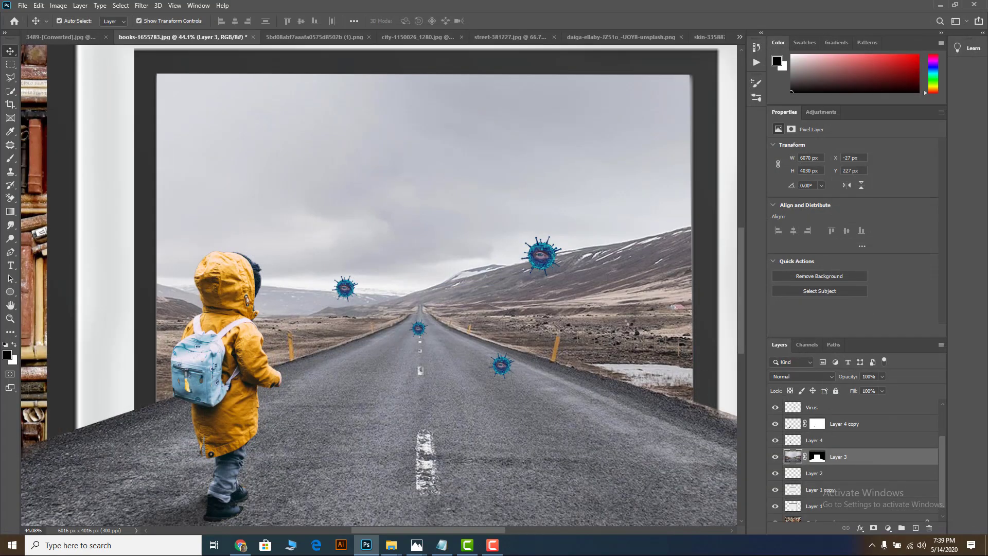
Examine the cooler road landscape against the frames and bookshelf, both close up and as a whole
{"action": "scroll", "coordinate": [540, 282], "scroll_direction": "down", "scroll_amount": 6}
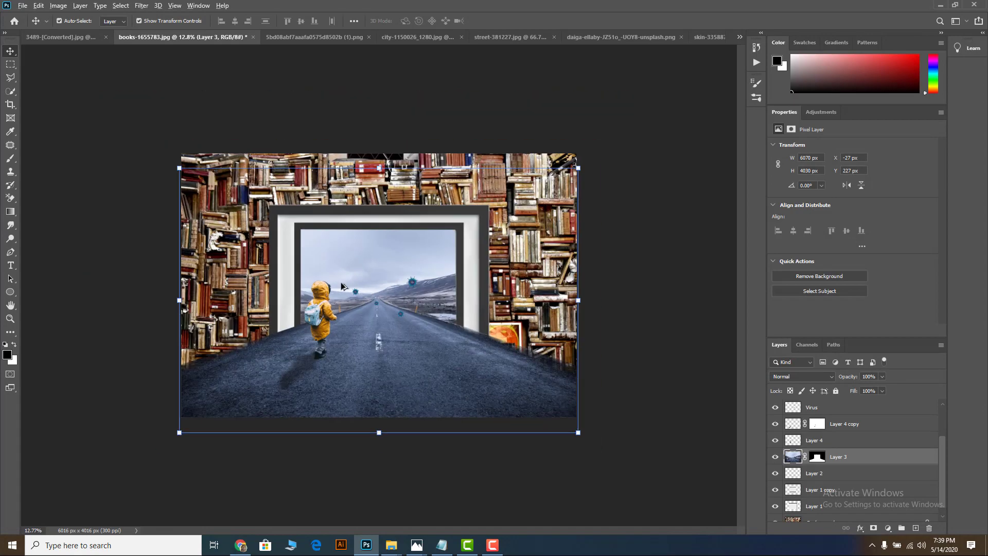
{"action": "scroll", "coordinate": [341, 282], "scroll_direction": "up", "scroll_amount": 5}
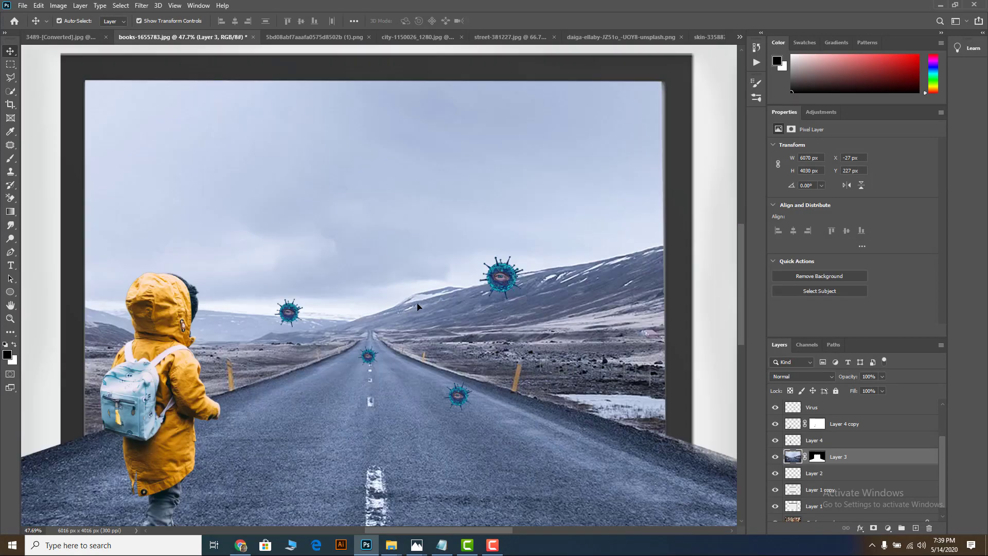
{"action": "scroll", "coordinate": [443, 309], "scroll_direction": "up", "scroll_amount": 1}
{"action": "scroll", "coordinate": [474, 296], "scroll_direction": "down", "scroll_amount": 5}
{"action": "scroll", "coordinate": [410, 288], "scroll_direction": "up", "scroll_amount": 2}
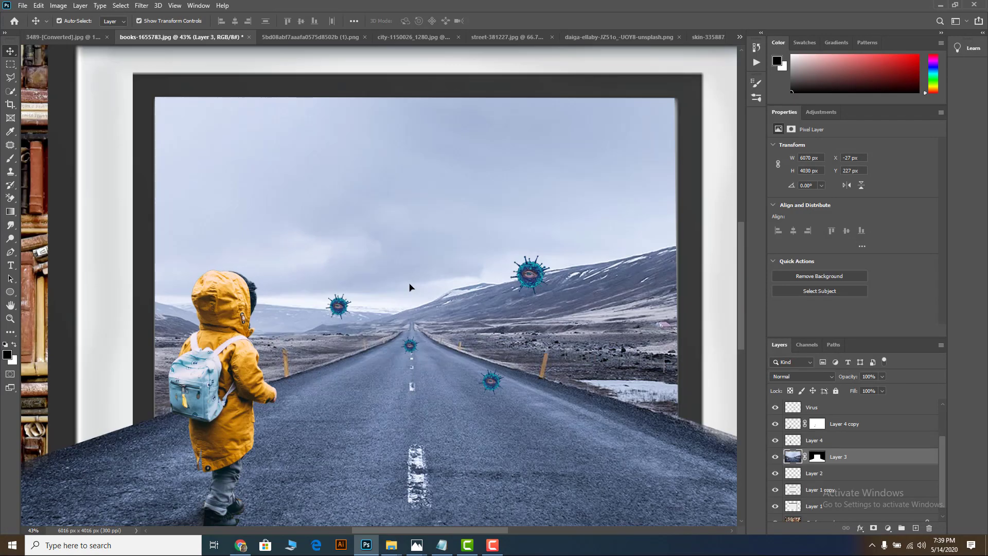
{"action": "scroll", "coordinate": [410, 287], "scroll_direction": "down", "scroll_amount": 4}
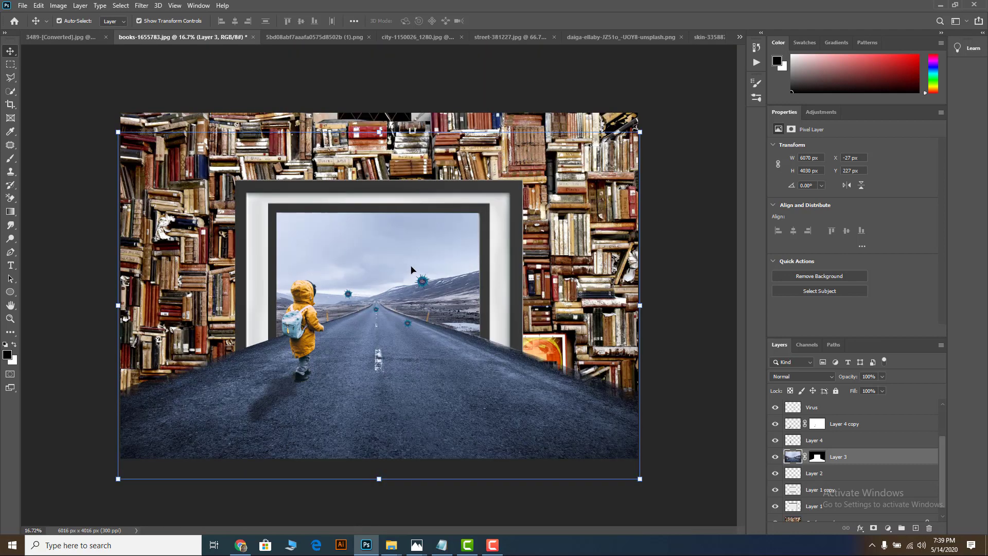
{"action": "scroll", "coordinate": [396, 268], "scroll_direction": "up", "scroll_amount": 1}
{"action": "scroll", "coordinate": [373, 266], "scroll_direction": "up", "scroll_amount": 2}
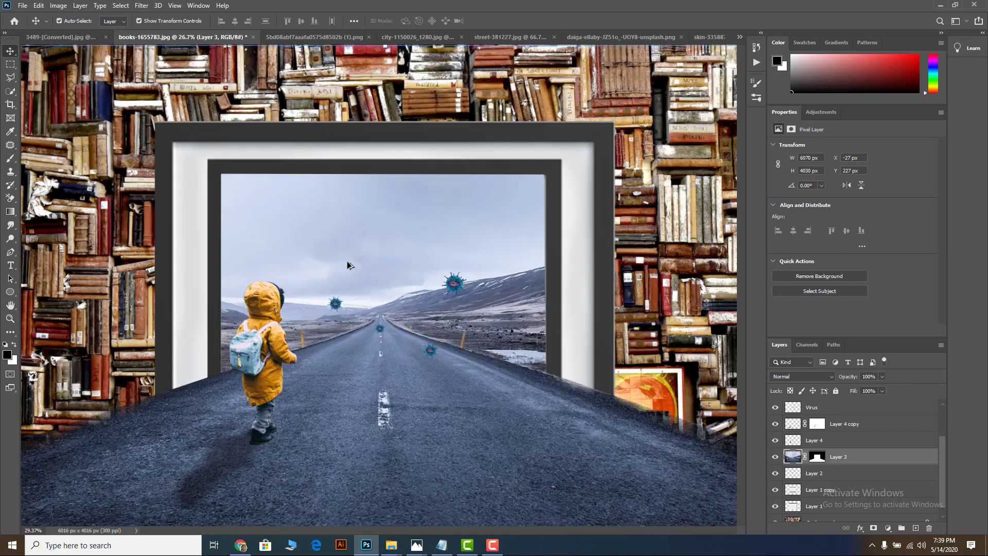
Darken the bookshelf Background layer with the Camera Raw filter by setting Exposure to -0.75 and lowering the Highlights
{"action": "scroll", "coordinate": [834, 433], "scroll_direction": "down", "scroll_amount": 1}
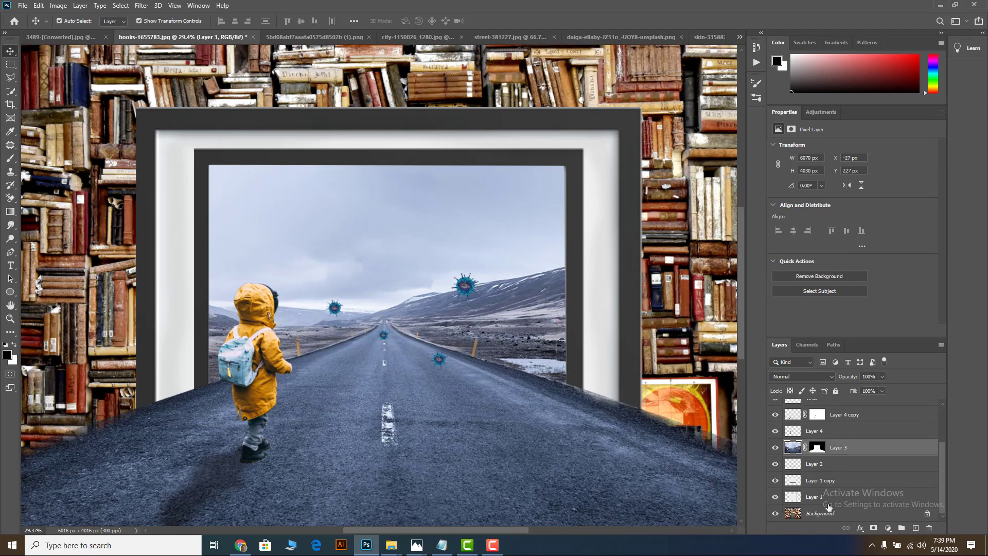
{"action": "left_click", "coordinate": [829, 513]}
{"action": "left_click", "coordinate": [887, 527]}
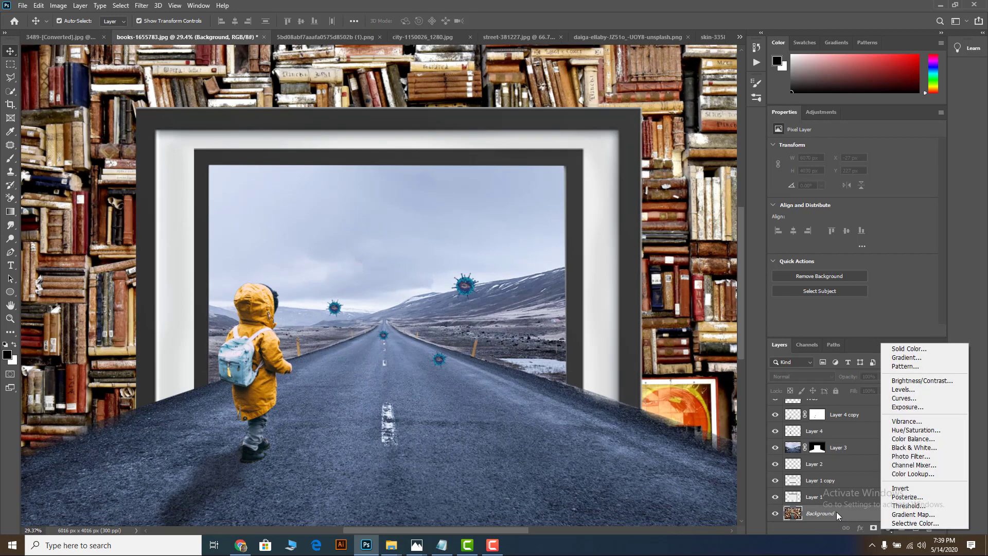
{"action": "key", "text": "Escape"}
{"action": "left_click", "coordinate": [141, 5]}
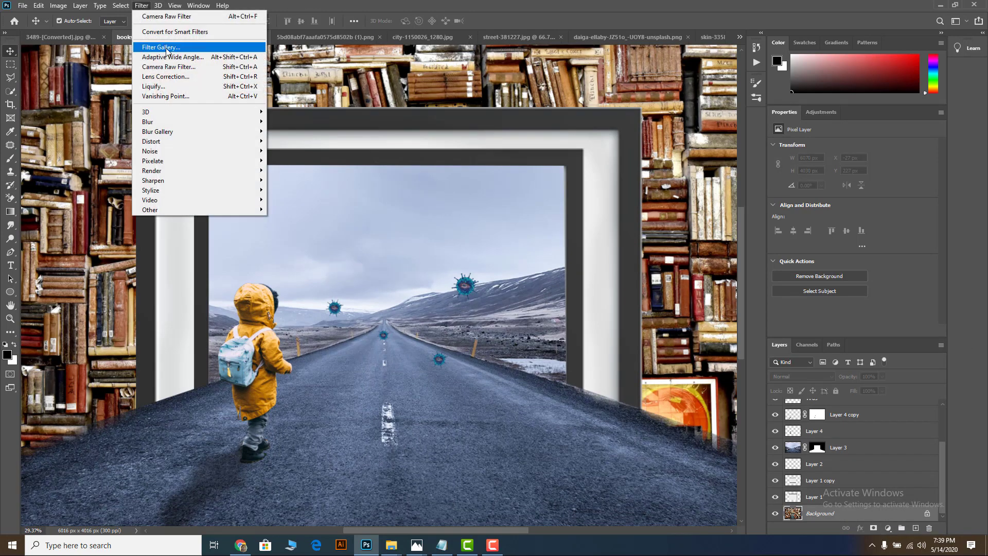
{"action": "left_click", "coordinate": [181, 69]}
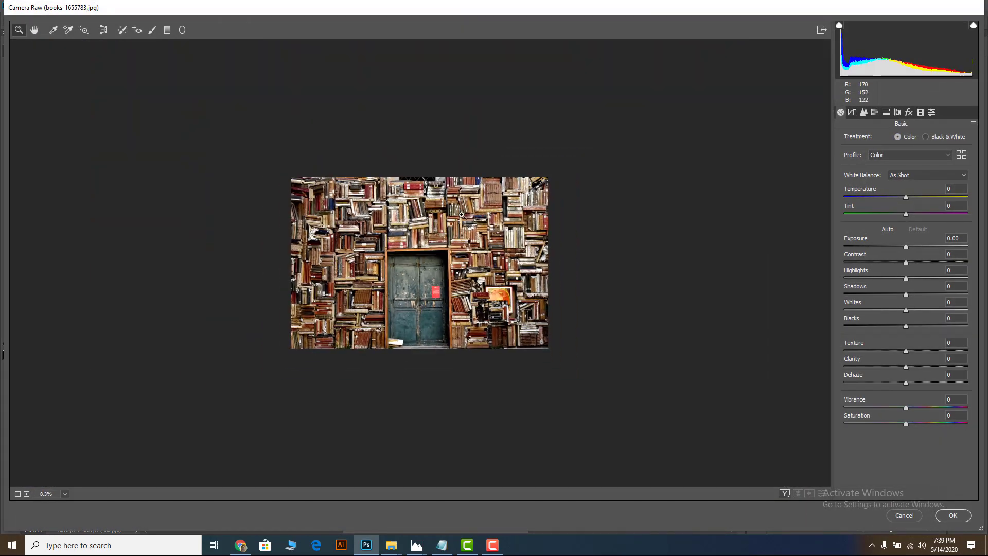
{"action": "left_click", "coordinate": [461, 214]}
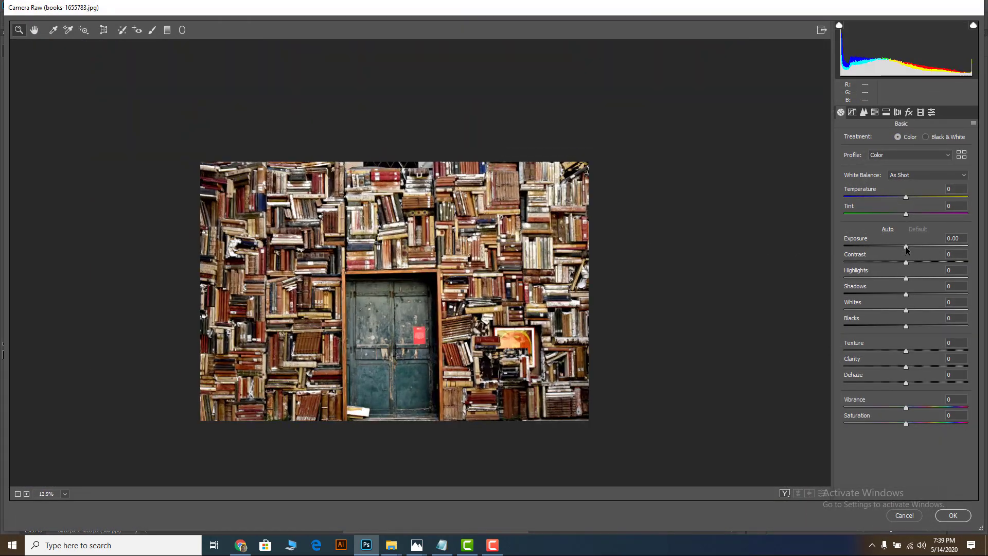
{"action": "left_click_drag", "start_coordinate": [907, 247], "coordinate": [896, 245]}
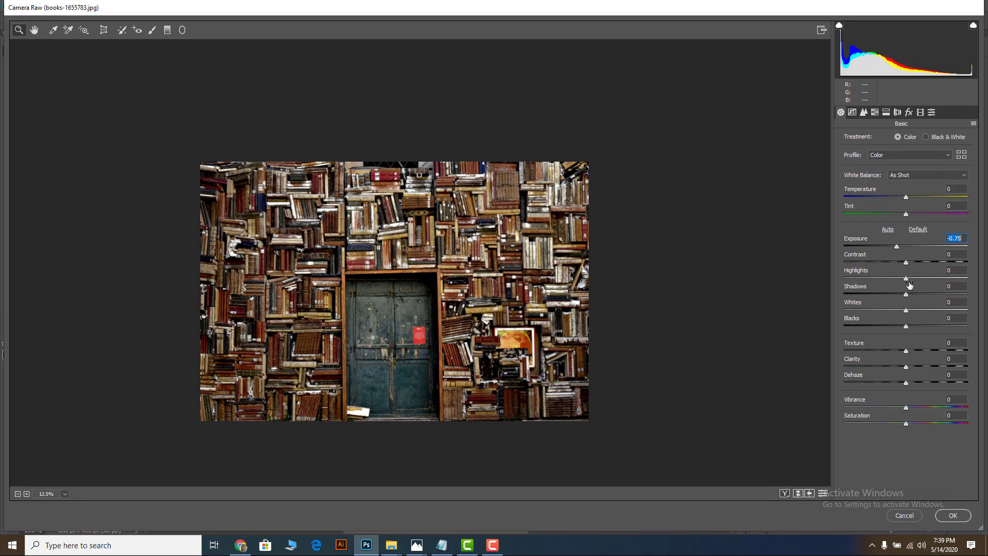
{"action": "left_click_drag", "start_coordinate": [907, 281], "coordinate": [875, 280]}
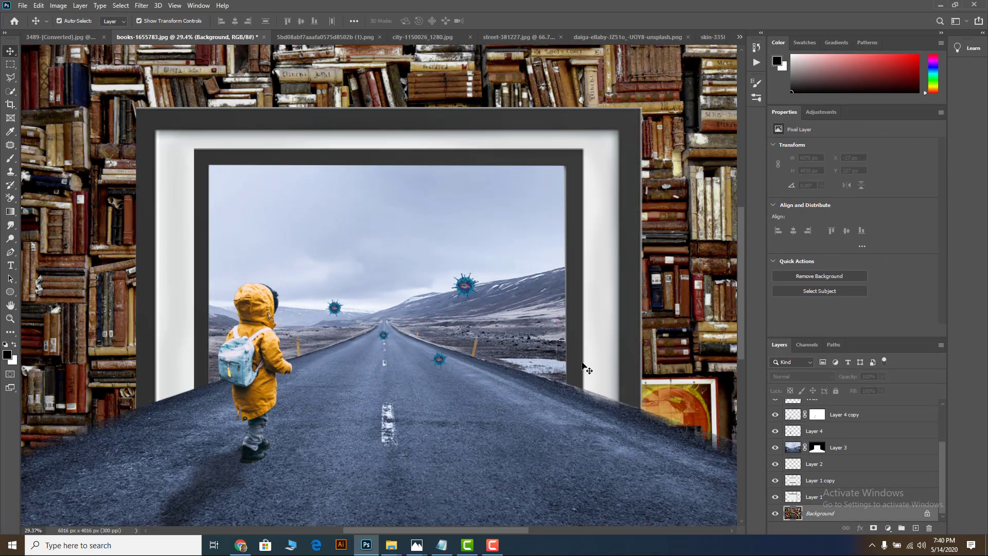
Select both the inner and outer frame layers and reduce their opacity to 93%
{"action": "scroll", "coordinate": [584, 364], "scroll_direction": "down", "scroll_amount": 5}
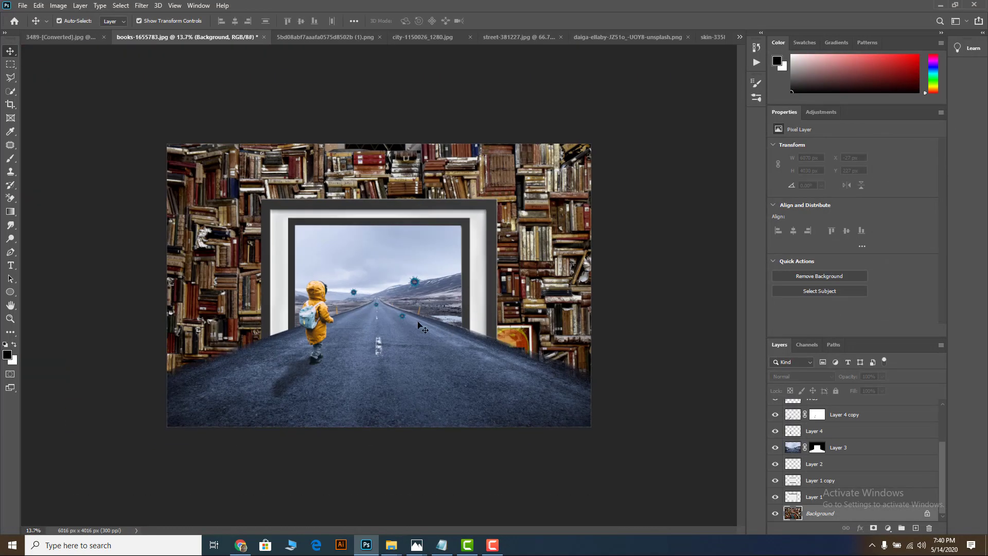
{"action": "scroll", "coordinate": [251, 274], "scroll_direction": "up", "scroll_amount": 2}
{"action": "scroll", "coordinate": [253, 271], "scroll_direction": "up", "scroll_amount": 1}
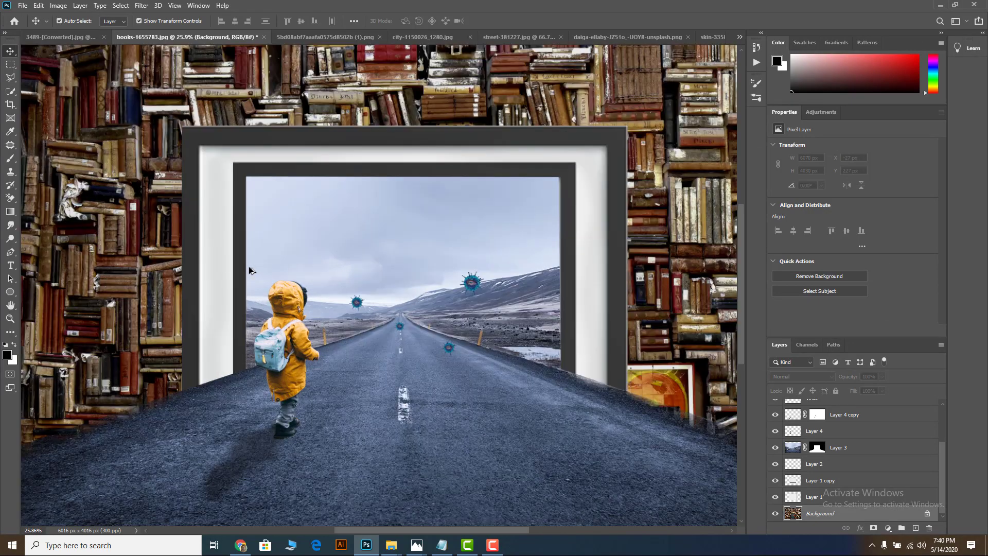
{"action": "left_click", "coordinate": [247, 166]}
{"action": "left_click", "coordinate": [273, 132], "text": "shift"}
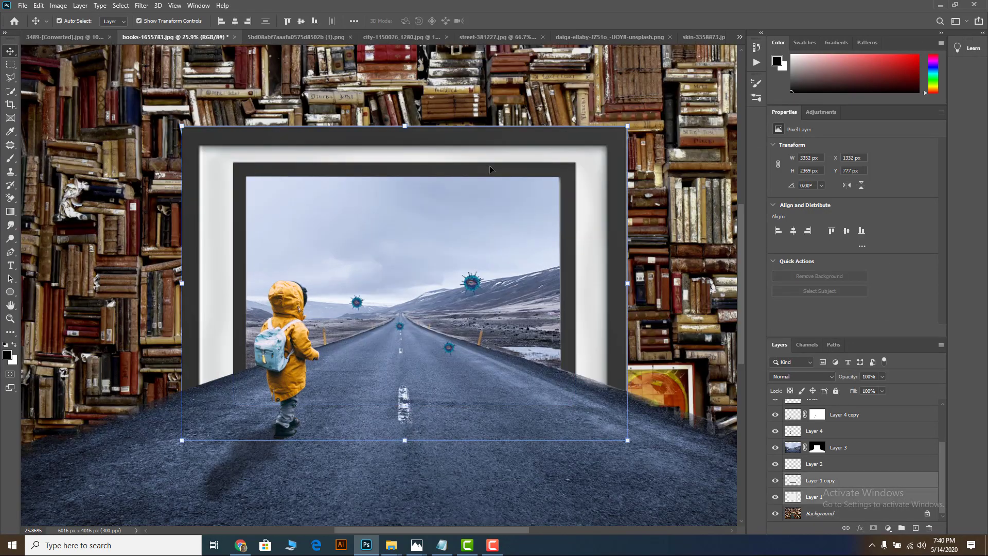
{"action": "left_click", "coordinate": [882, 377]}
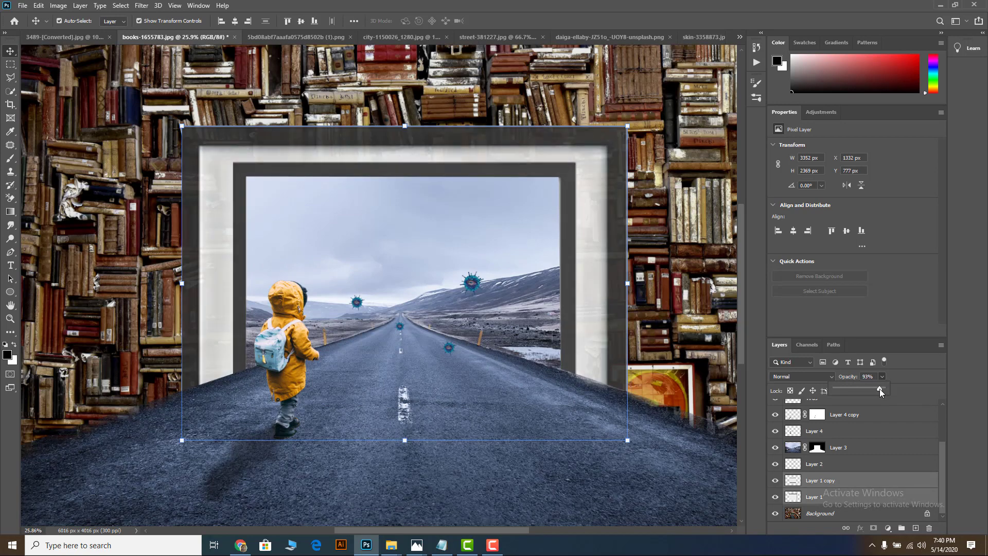
{"action": "left_click", "coordinate": [656, 291]}
Enlarge the virus in front of the mountain slope to about 169% and move it closer to the road's vanishing point
{"action": "scroll", "coordinate": [656, 291], "scroll_direction": "down", "scroll_amount": 2}
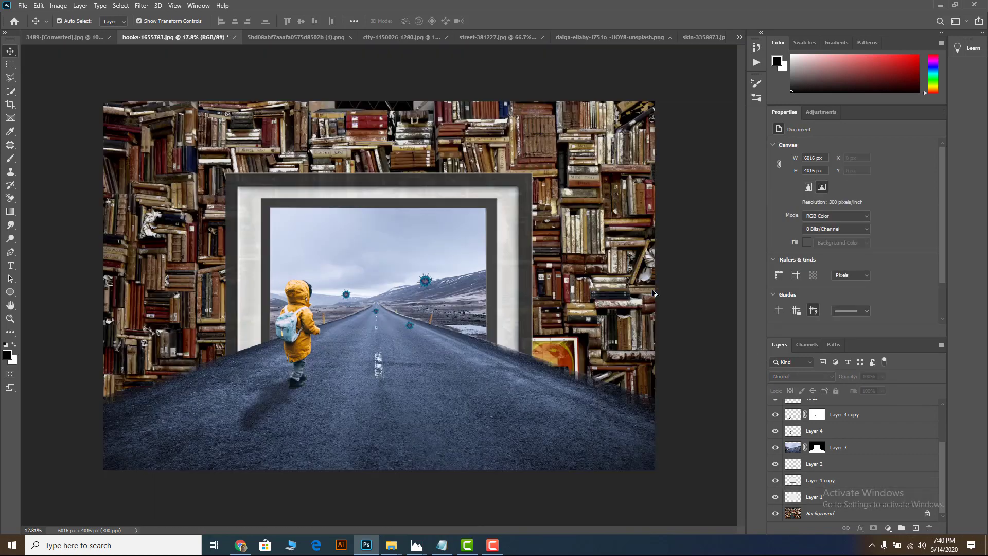
{"action": "scroll", "coordinate": [309, 293], "scroll_direction": "up", "scroll_amount": 1}
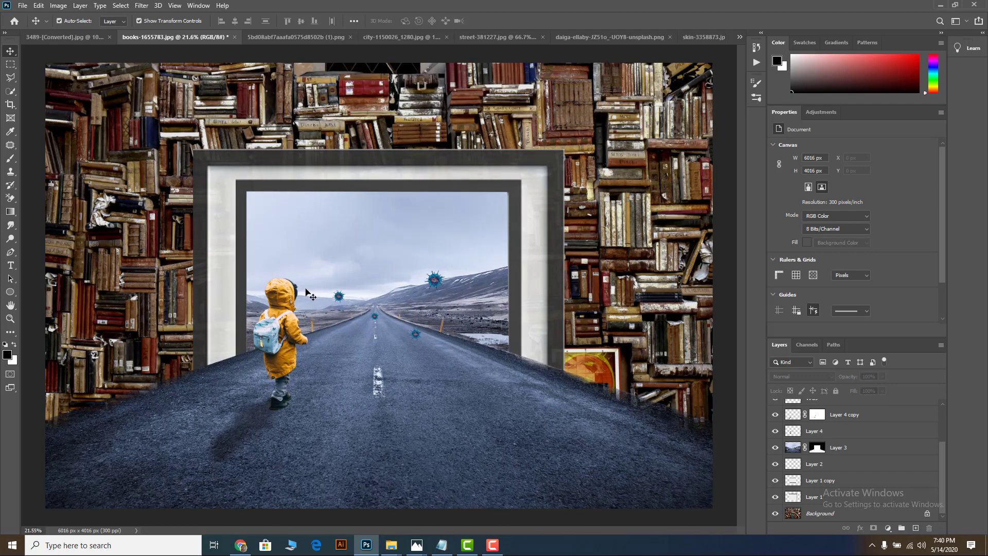
{"action": "scroll", "coordinate": [335, 295], "scroll_direction": "up", "scroll_amount": 2}
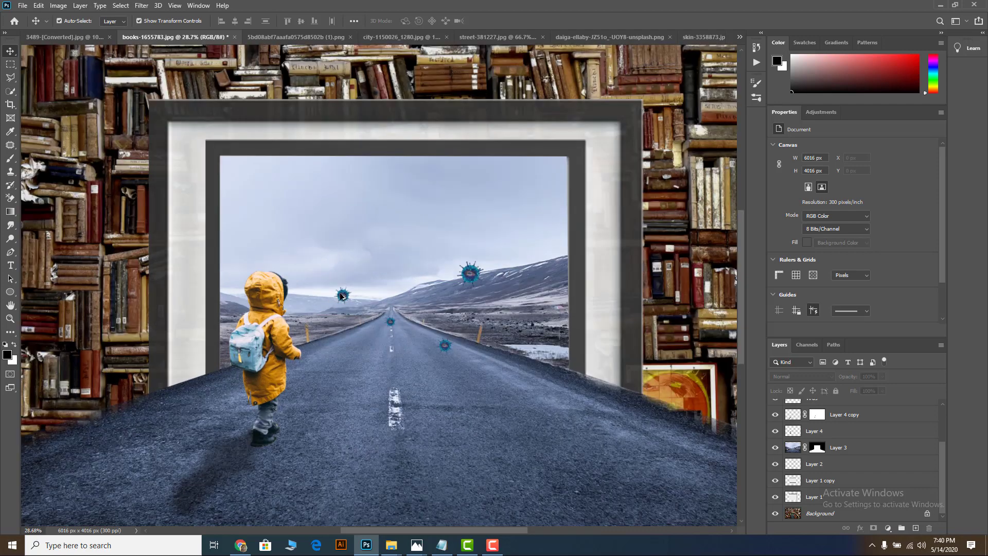
{"action": "left_click", "coordinate": [507, 274]}
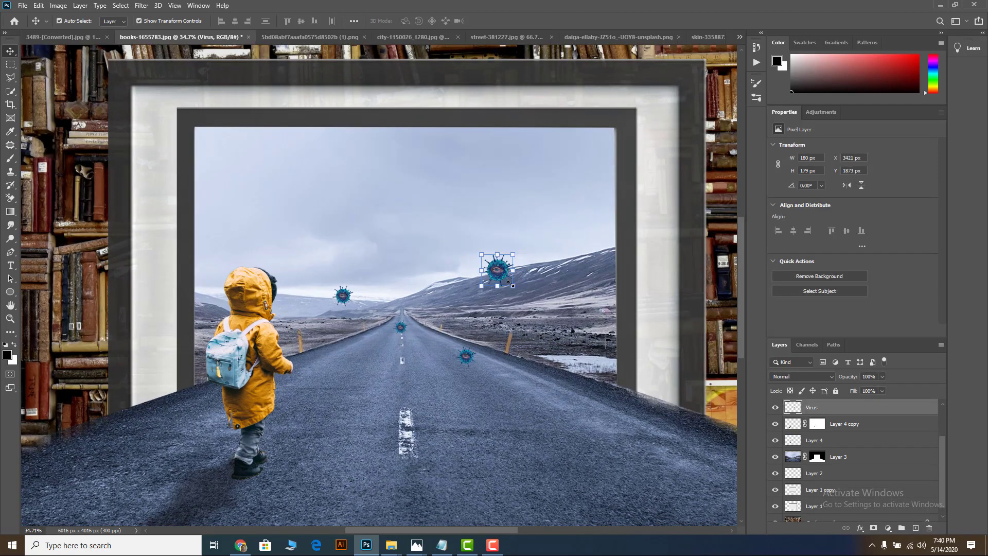
{"action": "key", "text": "ctrl+t"}
{"action": "left_click_drag", "start_coordinate": [513, 285], "coordinate": [473, 295]}
{"action": "left_click", "coordinate": [509, 20]}
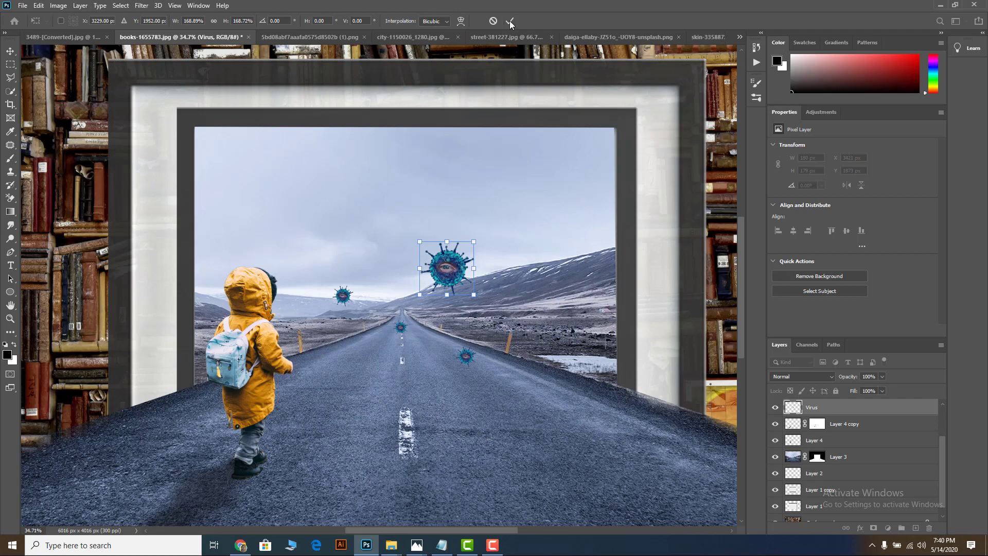
{"action": "left_click", "coordinate": [521, 150]}
{"action": "scroll", "coordinate": [477, 194], "scroll_direction": "down", "scroll_amount": 2}
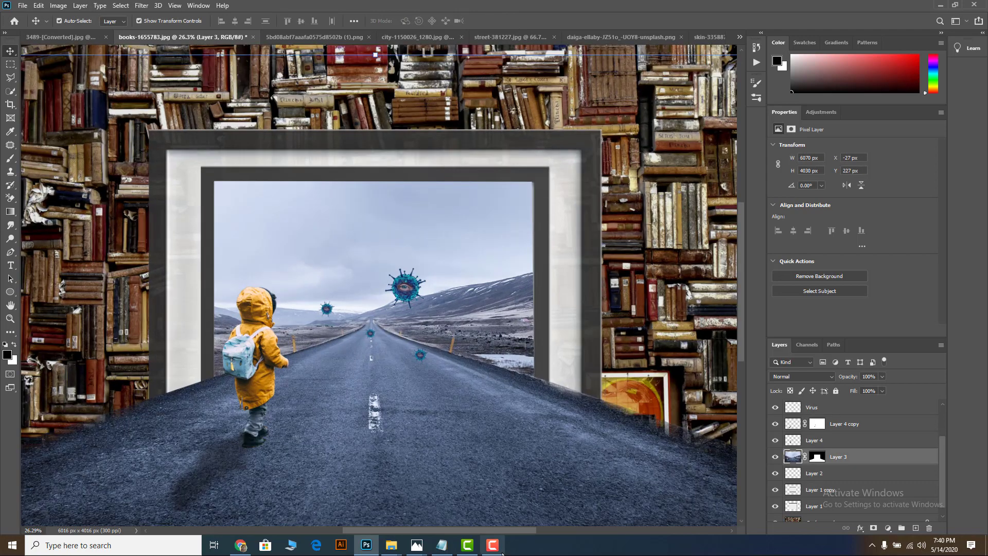
{"action": "left_click", "coordinate": [500, 552]}
{"action": "left_click", "coordinate": [939, 497]}
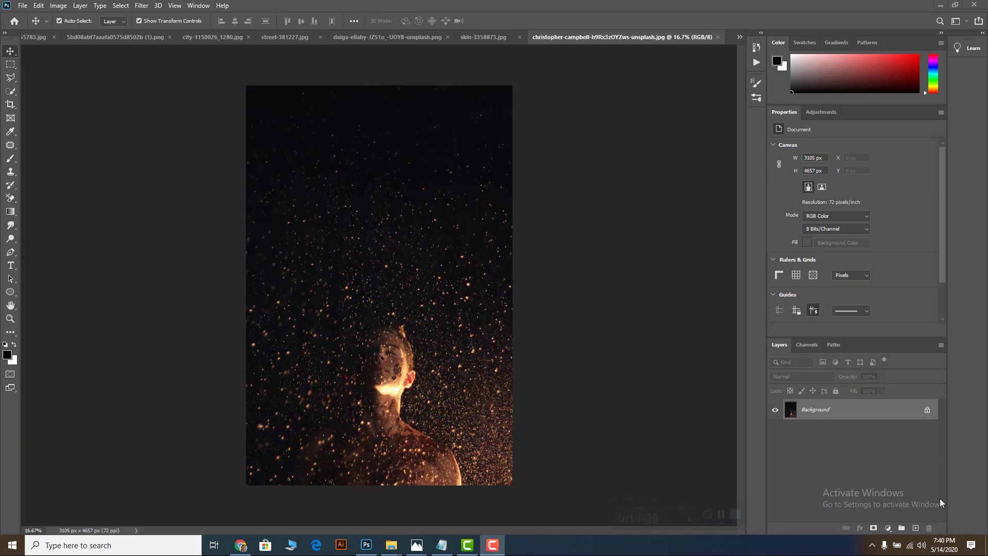
Convert the glowing sparks photo's background to a normal layer and copy it into the books-1655783.jpg composite
{"action": "left_click", "coordinate": [487, 227]}
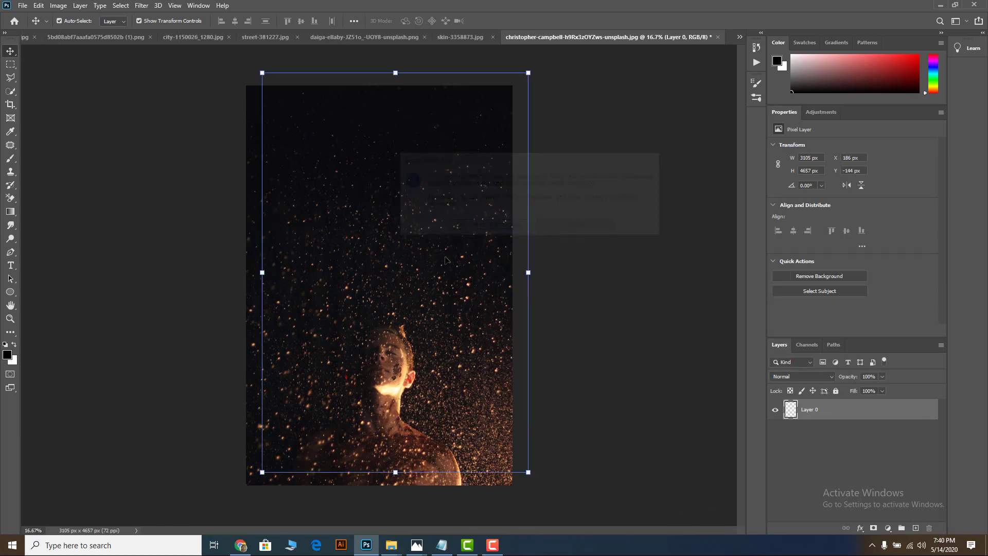
{"action": "left_click_drag", "start_coordinate": [414, 267], "coordinate": [426, 13]}
{"action": "left_click", "coordinate": [343, 37]}
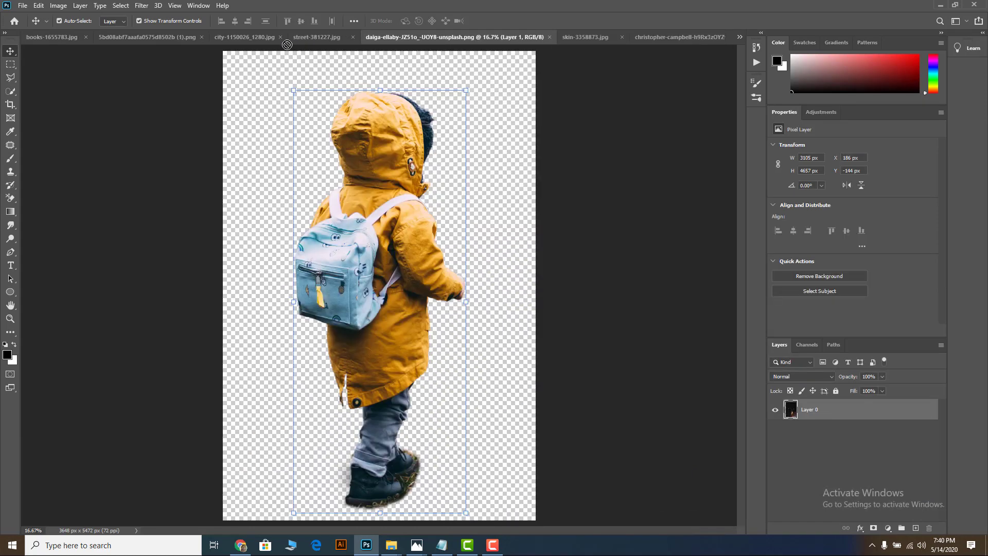
{"action": "left_click", "coordinate": [111, 37]}
{"action": "left_click_drag", "start_coordinate": [65, 32], "coordinate": [397, 282]}
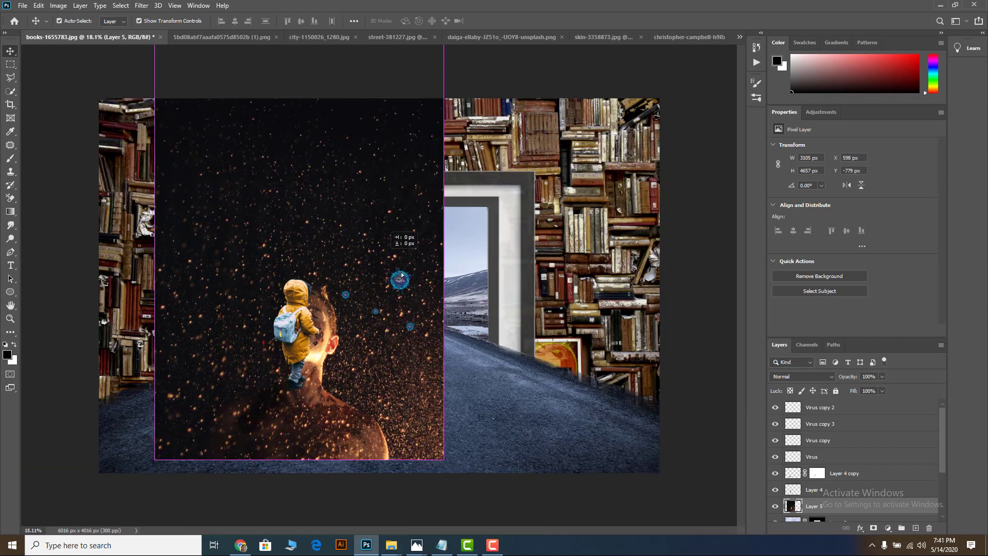
Scale the sparks photo to 121.32%, place it over the frames and road, and move its layer above the virus layers
{"action": "left_click_drag", "start_coordinate": [401, 276], "coordinate": [470, 380]}
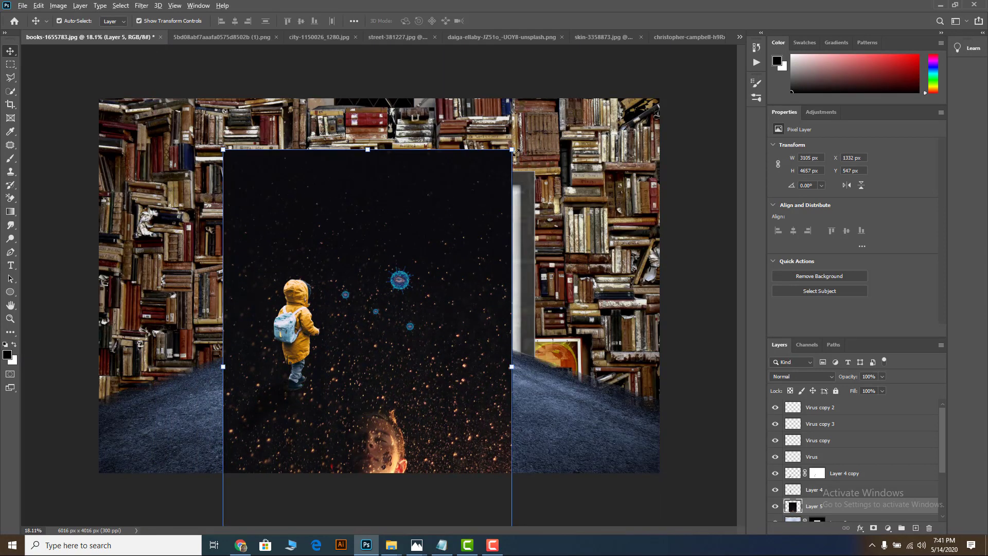
{"action": "left_click_drag", "start_coordinate": [515, 153], "coordinate": [546, 106]}
{"action": "left_click_drag", "start_coordinate": [458, 374], "coordinate": [471, 164]}
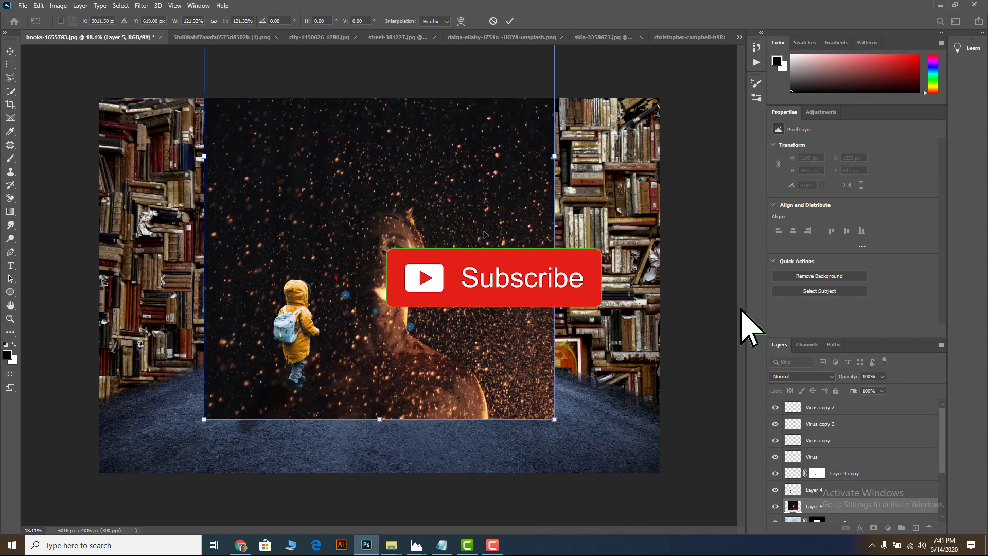
{"action": "left_click_drag", "start_coordinate": [484, 234], "coordinate": [471, 354]}
{"action": "scroll", "coordinate": [490, 355], "scroll_direction": "down", "scroll_amount": 2}
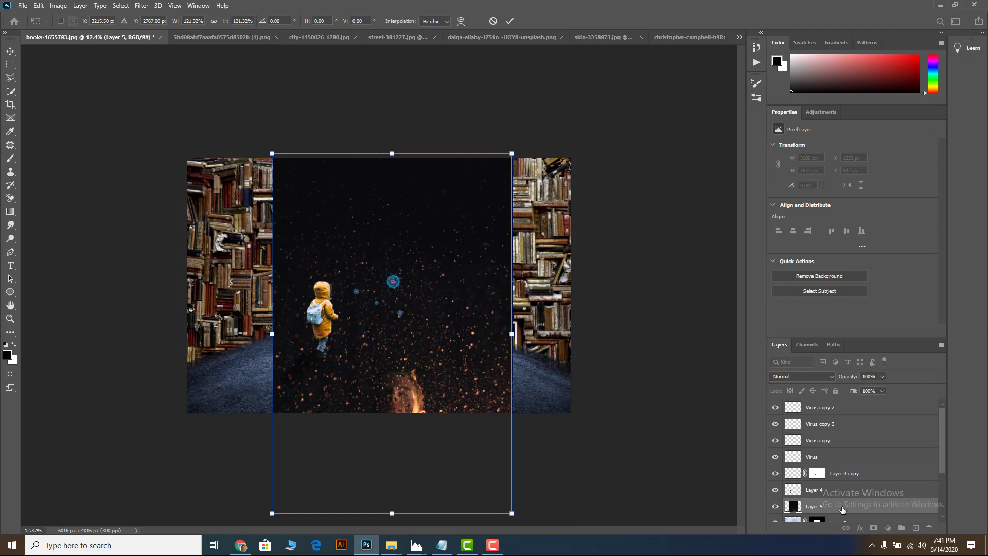
{"action": "left_click_drag", "start_coordinate": [842, 509], "coordinate": [832, 400]}
Set the sparks layer's blend mode to Color Dodge and add a layer mask to it
{"action": "left_click", "coordinate": [816, 377]}
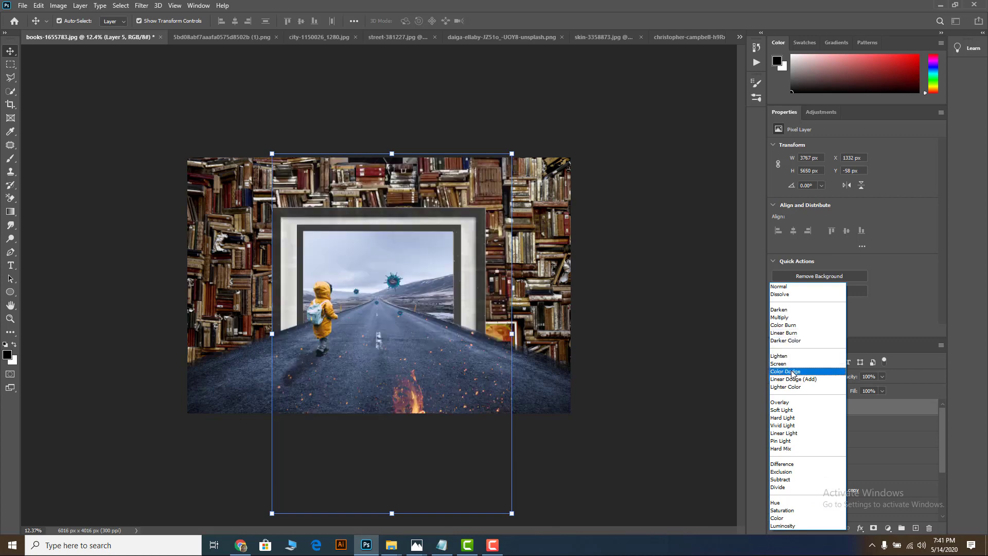
{"action": "key", "text": "Up"}
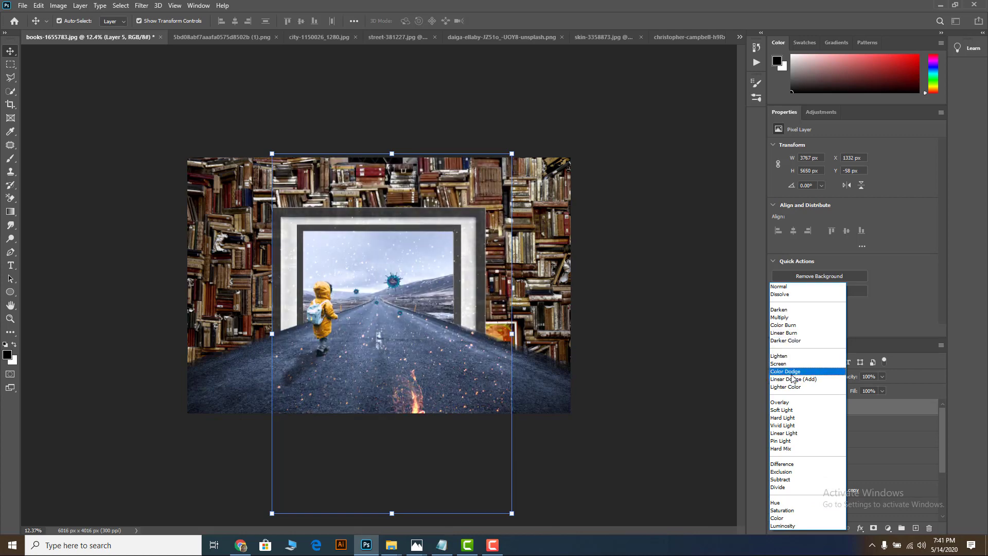
{"action": "key", "text": "Return"}
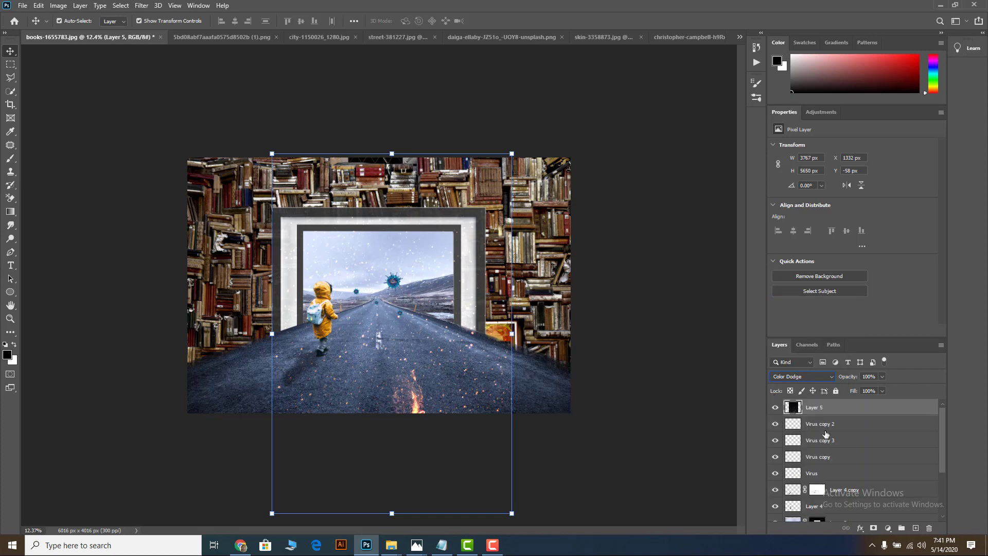
{"action": "left_click", "coordinate": [872, 528]}
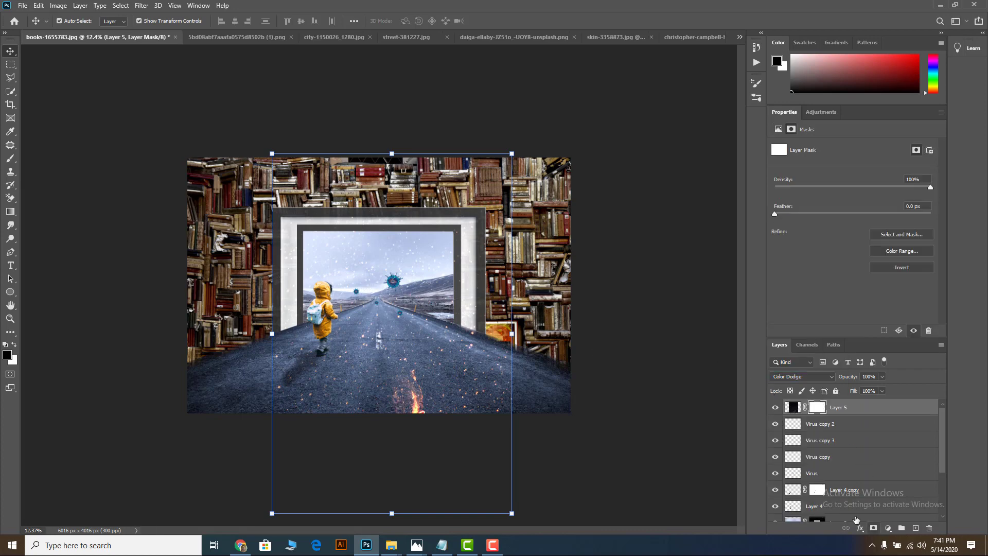
Hide the sparks over the lower road by painting black on the sparks layer's mask with a 1200 px brush
{"action": "left_click", "coordinate": [11, 157]}
{"action": "left_click", "coordinate": [53, 161]}
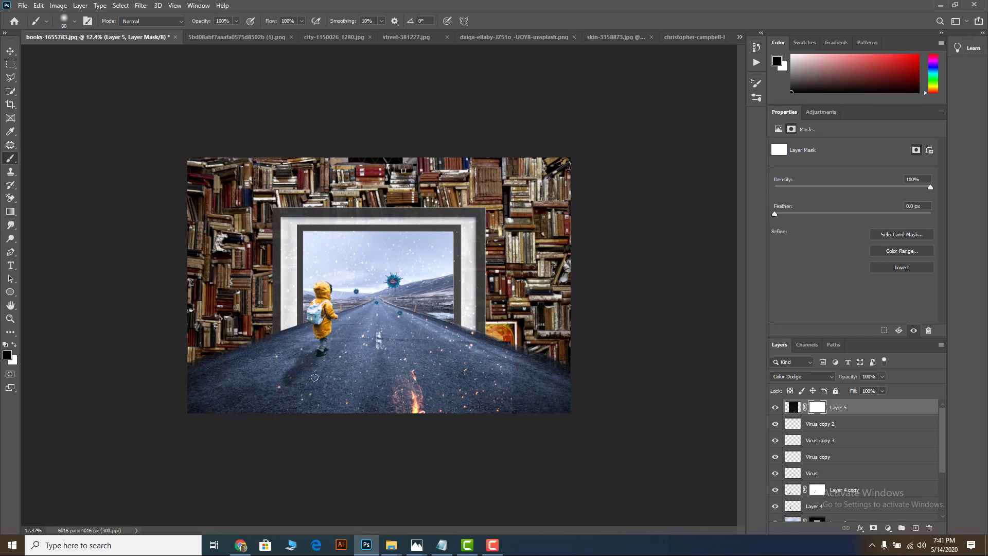
{"action": "key", "text": "bracketright"}
{"action": "key", "text": "bracketright"}
{"action": "key", "text": "bracketright"}
{"action": "key", "text": "bracketright"}
{"action": "key", "text": "bracketright"}
{"action": "key", "text": "bracketright"}
{"action": "key", "text": "bracketright"}
{"action": "key", "text": "bracketright"}
{"action": "key", "text": "bracketright"}
{"action": "key", "text": "bracketright"}
{"action": "key", "text": "bracketright"}
{"action": "key", "text": "bracketright"}
{"action": "key", "text": "bracketright"}
{"action": "key", "text": "bracketright"}
{"action": "key", "text": "bracketright"}
{"action": "key", "text": "bracketright"}
{"action": "key", "text": "bracketright"}
{"action": "key", "text": "bracketright"}
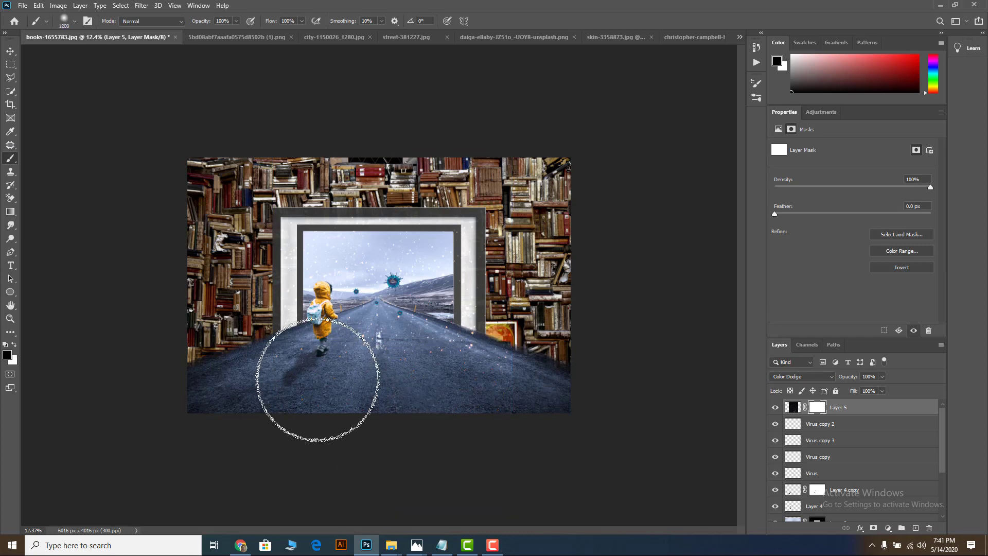
{"action": "mouse_move", "coordinate": [317, 380]}
{"action": "left_mouse_down"}
{"action": "mouse_move", "coordinate": [338, 363]}
{"action": "mouse_move", "coordinate": [409, 384]}
{"action": "mouse_move", "coordinate": [474, 380]}
{"action": "mouse_move", "coordinate": [507, 325]}
{"action": "left_mouse_up"}
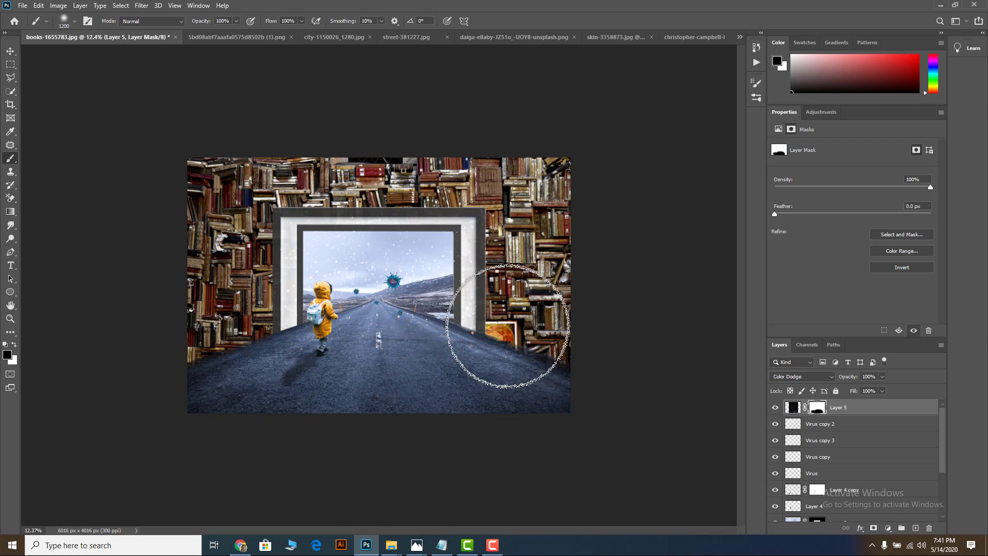
Mask out the sparks over the white mat and outer frame around the road scene, using a 300 px black brush
{"action": "key", "text": "bracketleft"}
{"action": "key", "text": "bracketleft"}
{"action": "key", "text": "bracketleft"}
{"action": "key", "text": "bracketleft"}
{"action": "key", "text": "bracketleft"}
{"action": "key", "text": "bracketleft"}
{"action": "key", "text": "bracketleft"}
{"action": "key", "text": "bracketleft"}
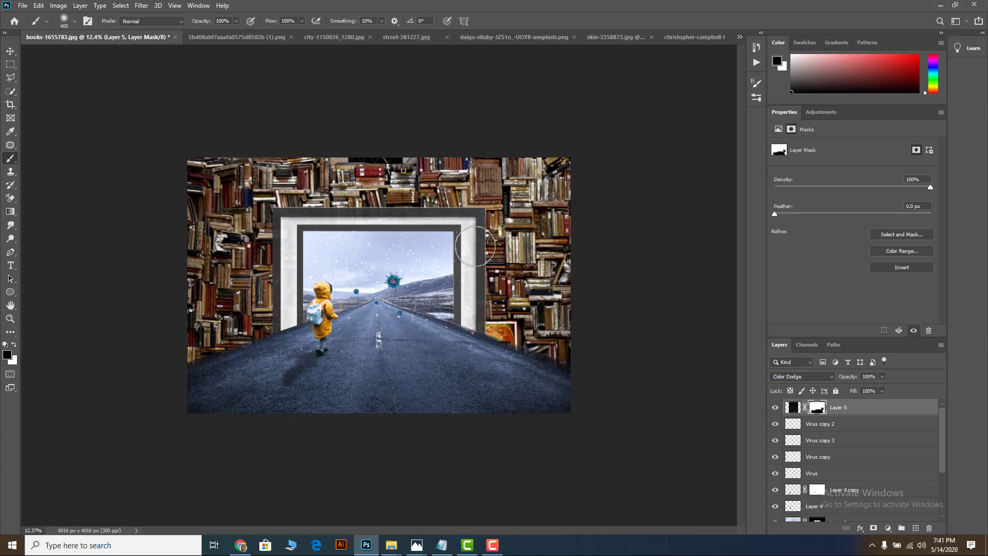
{"action": "key", "text": "bracketleft"}
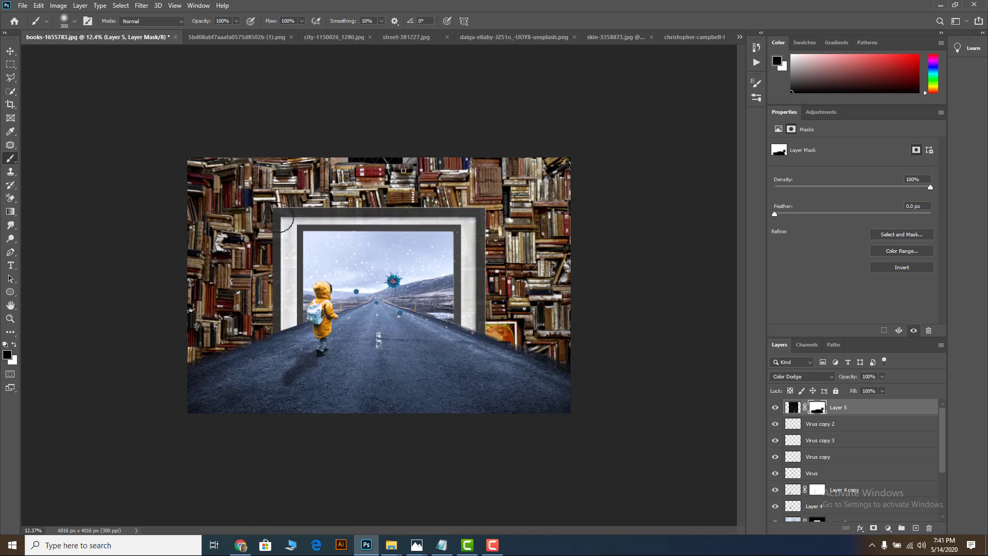
{"action": "mouse_move", "coordinate": [288, 252]}
{"action": "left_mouse_down"}
{"action": "mouse_move", "coordinate": [298, 294]}
{"action": "mouse_move", "coordinate": [292, 340]}
{"action": "left_mouse_up"}
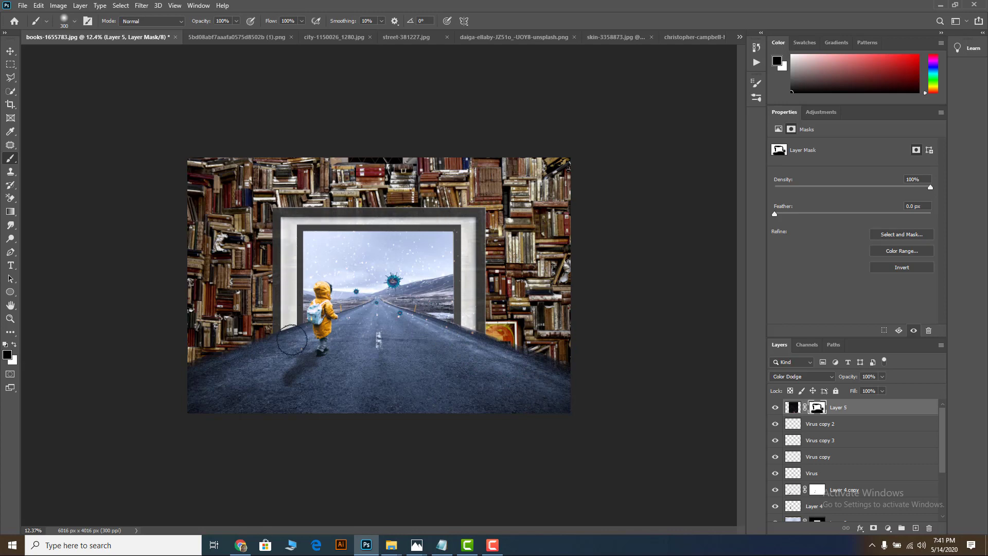
Lower the masked sparks layer's opacity to 58% and check the effect across the composite
{"action": "scroll", "coordinate": [337, 369], "scroll_direction": "up", "scroll_amount": 4}
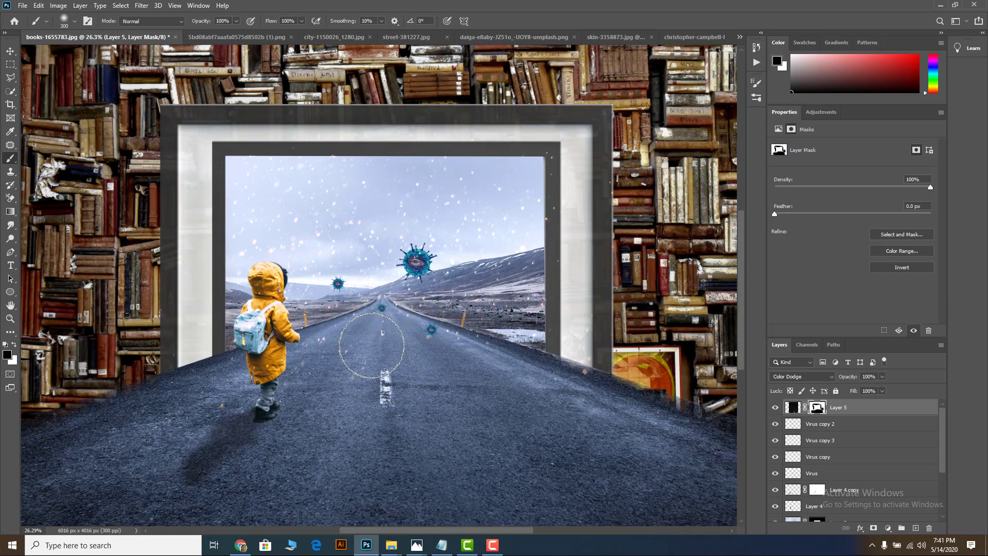
{"action": "scroll", "coordinate": [331, 236], "scroll_direction": "down", "scroll_amount": 2}
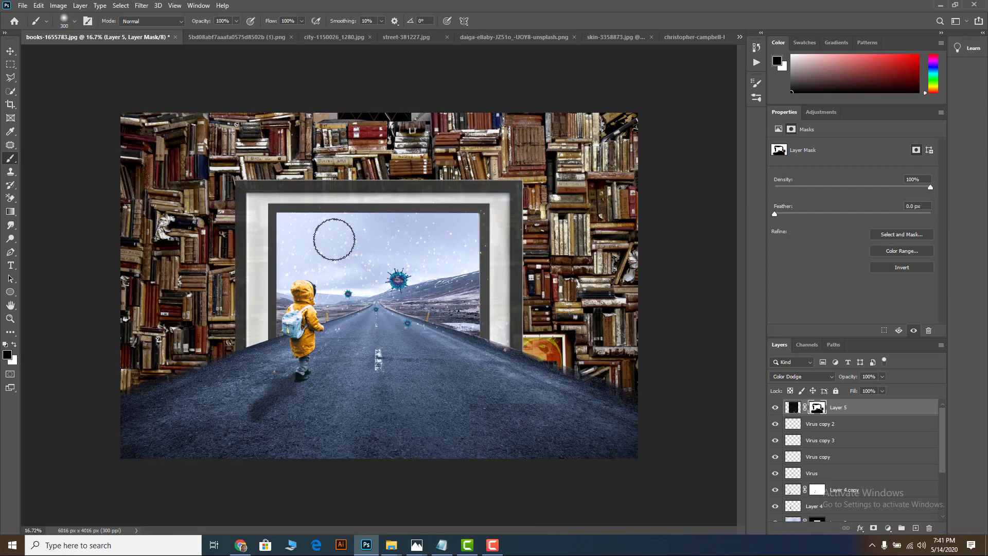
{"action": "left_click_drag", "start_coordinate": [883, 378], "coordinate": [862, 386]}
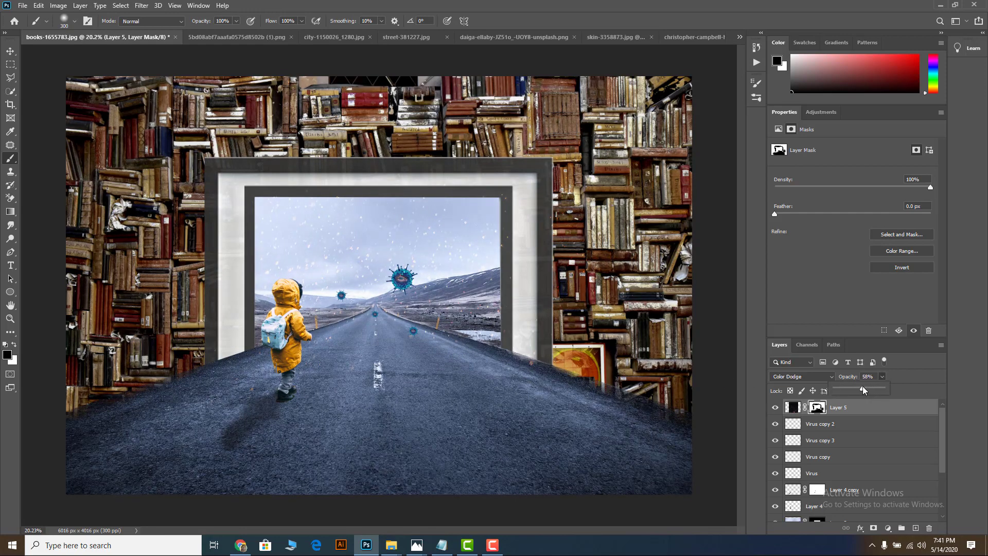
{"action": "scroll", "coordinate": [281, 214], "scroll_direction": "up", "scroll_amount": 3}
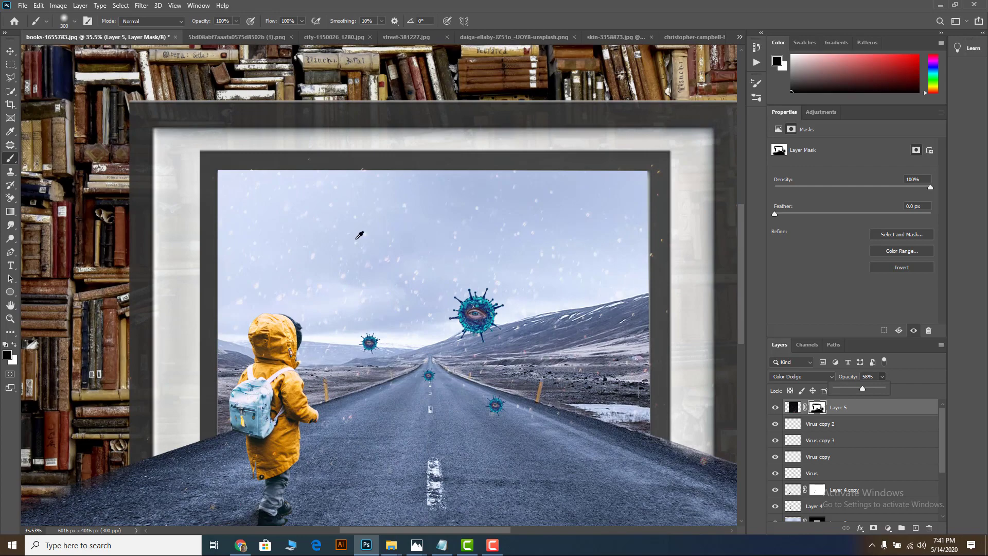
{"action": "scroll", "coordinate": [381, 262], "scroll_direction": "down", "scroll_amount": 3}
{"action": "scroll", "coordinate": [414, 296], "scroll_direction": "up", "scroll_amount": 3}
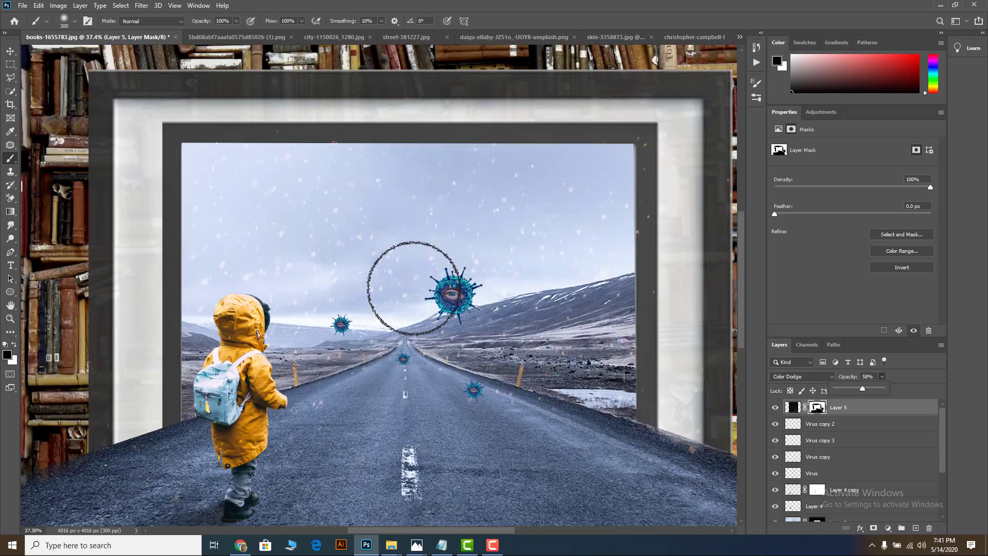
{"action": "scroll", "coordinate": [414, 283], "scroll_direction": "down", "scroll_amount": 2}
{"action": "scroll", "coordinate": [391, 335], "scroll_direction": "down", "scroll_amount": 2}
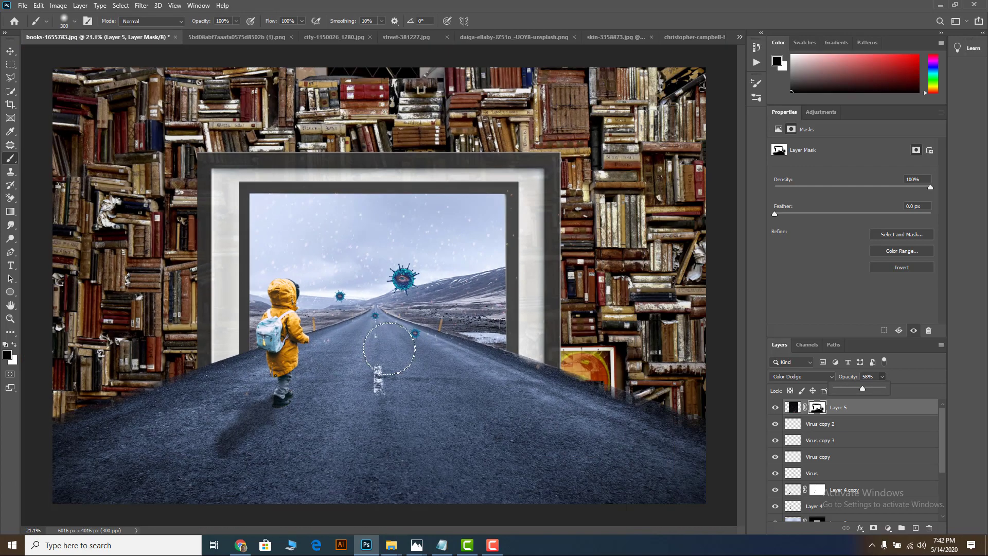
{"action": "scroll", "coordinate": [389, 348], "scroll_direction": "up", "scroll_amount": 2}
{"action": "scroll", "coordinate": [406, 242], "scroll_direction": "up", "scroll_amount": 2}
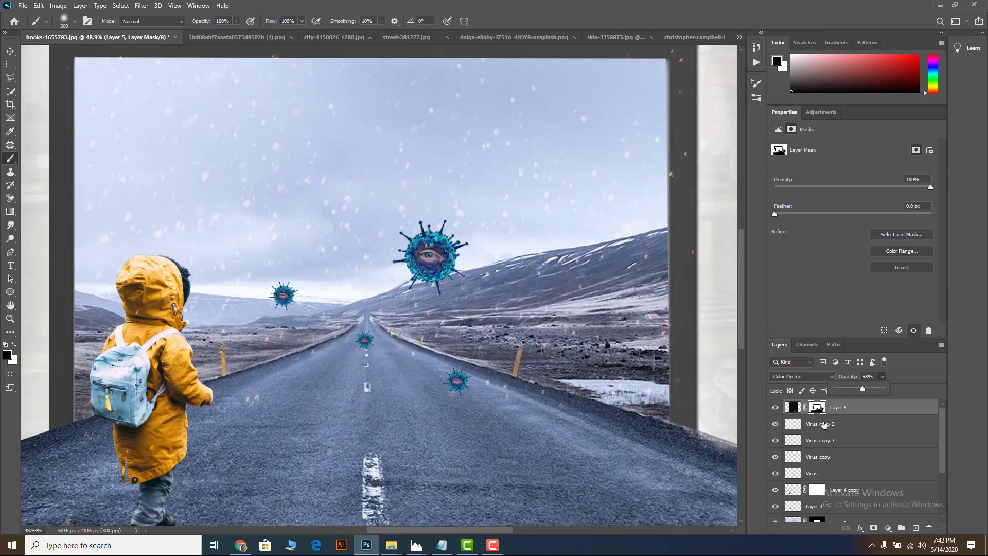
Copy the christopher-campbell sparks photo into the books-1655783.jpg composite again as a new layer on top
{"action": "left_click", "coordinate": [680, 37]}
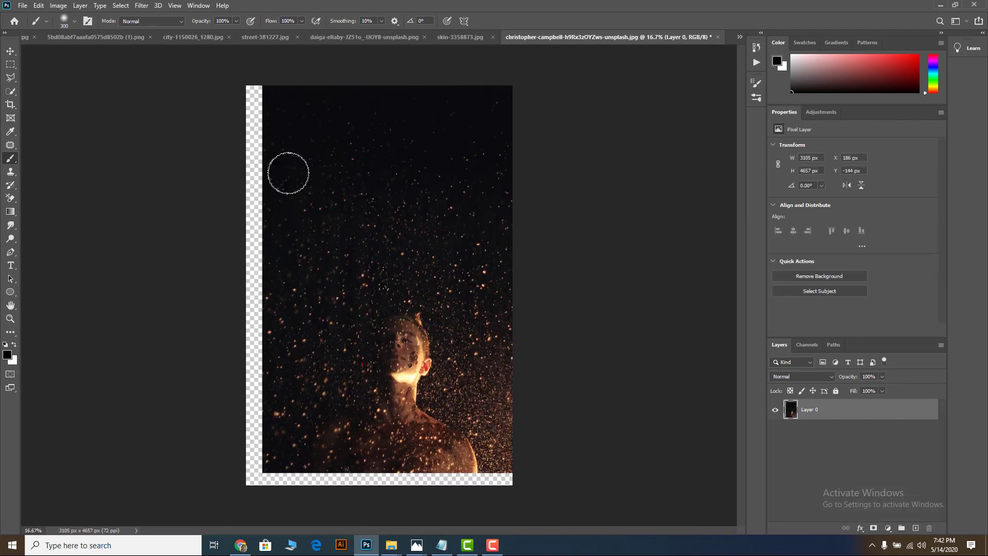
{"action": "key", "text": "v"}
{"action": "mouse_move", "coordinate": [329, 257]}
{"action": "left_mouse_down"}
{"action": "mouse_move", "coordinate": [310, 64]}
{"action": "mouse_move", "coordinate": [323, 40]}
{"action": "mouse_move", "coordinate": [53, 38]}
{"action": "mouse_move", "coordinate": [349, 233]}
{"action": "left_mouse_up"}
{"action": "scroll", "coordinate": [349, 235], "scroll_direction": "down", "scroll_amount": 5}
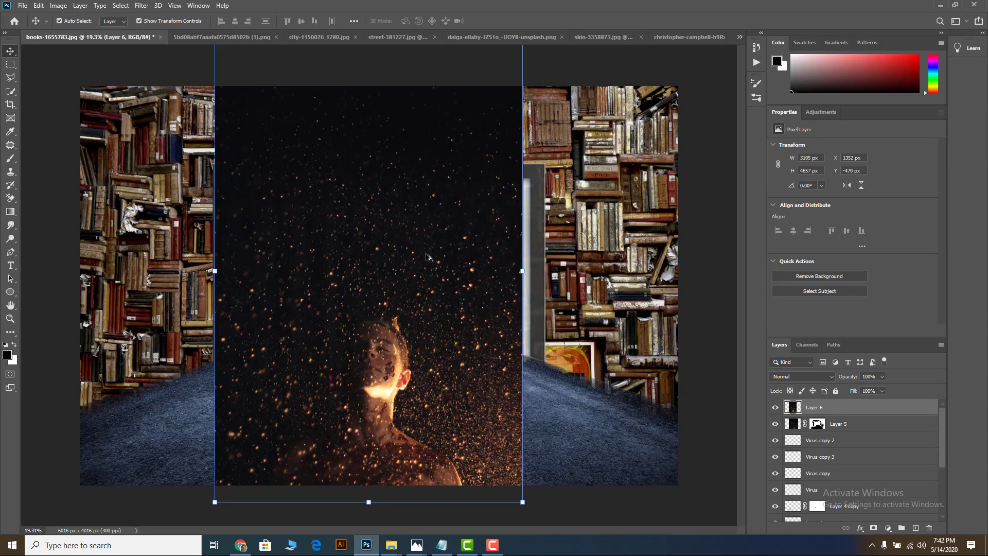
Scale the new sparks copy to 40.84%, lower its opacity to 43%, and position it over the viruses and the far road
{"action": "scroll", "coordinate": [470, 171], "scroll_direction": "down", "scroll_amount": 2}
{"action": "left_click_drag", "start_coordinate": [478, 115], "coordinate": [430, 155]}
{"action": "scroll", "coordinate": [417, 368], "scroll_direction": "up", "scroll_amount": 5}
{"action": "scroll", "coordinate": [417, 369], "scroll_direction": "up", "scroll_amount": 1}
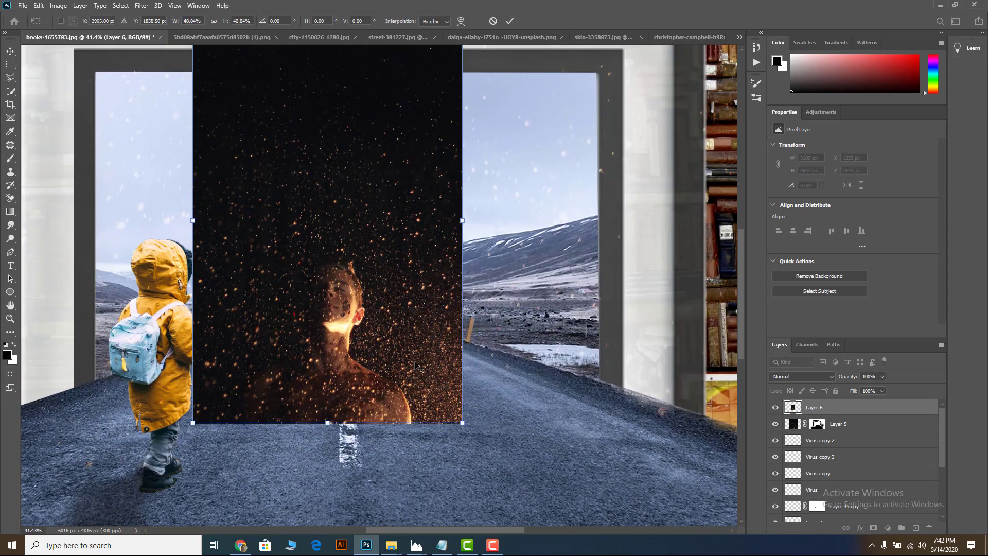
{"action": "left_click_drag", "start_coordinate": [395, 289], "coordinate": [344, 244]}
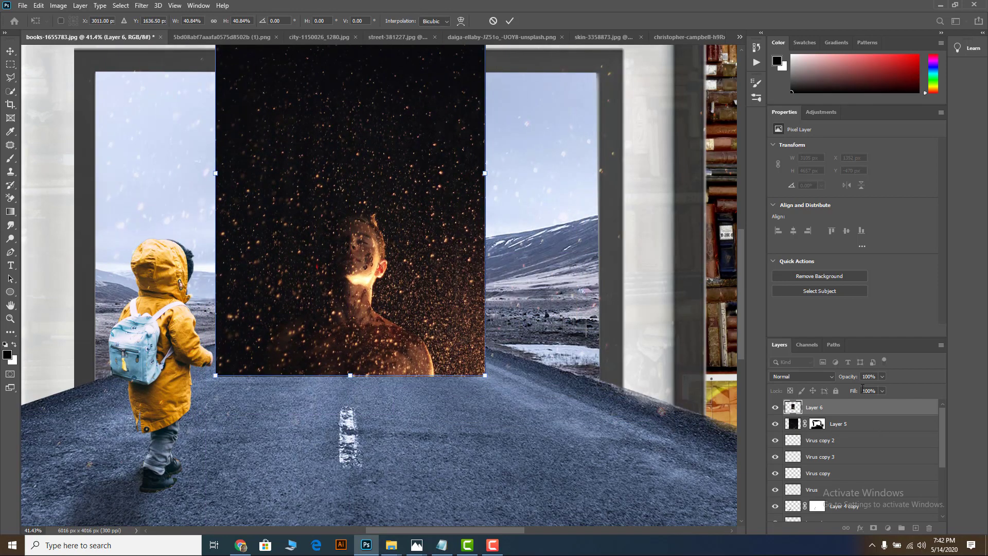
{"action": "left_click_drag", "start_coordinate": [872, 389], "coordinate": [861, 388]}
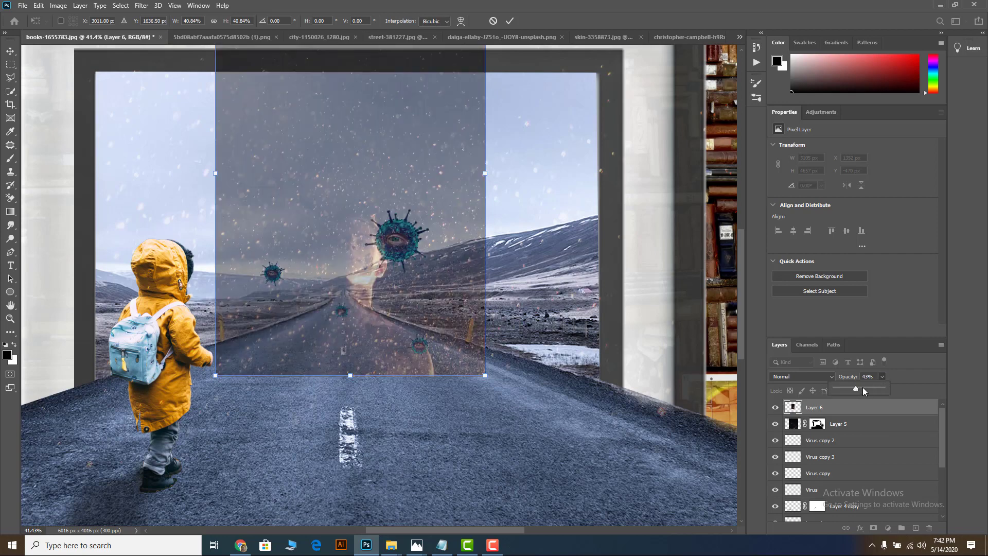
{"action": "left_click_drag", "start_coordinate": [435, 334], "coordinate": [425, 325]}
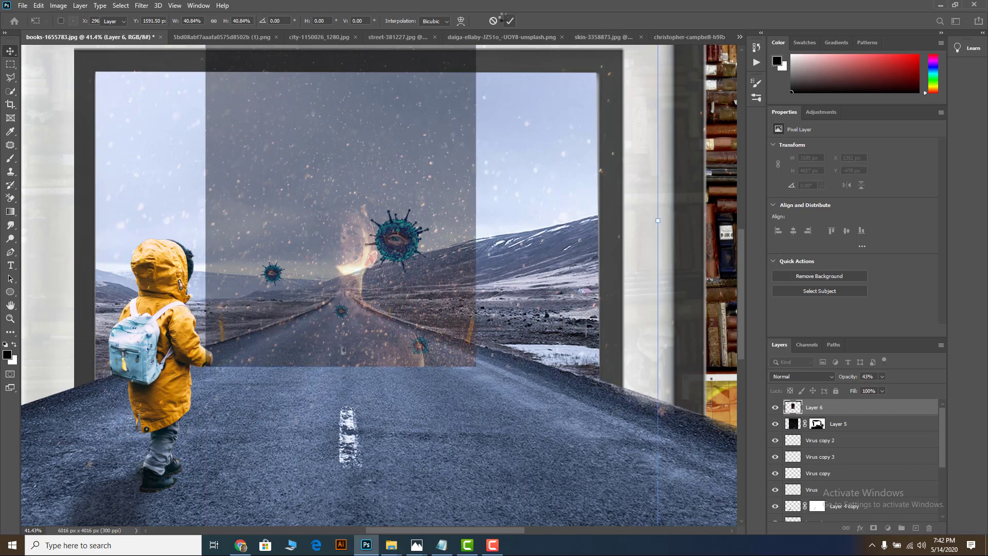
{"action": "left_click", "coordinate": [509, 20]}
Set the new sparks copy's blend mode to Color Dodge and hide it with an inverted black layer mask
{"action": "left_click", "coordinate": [805, 381]}
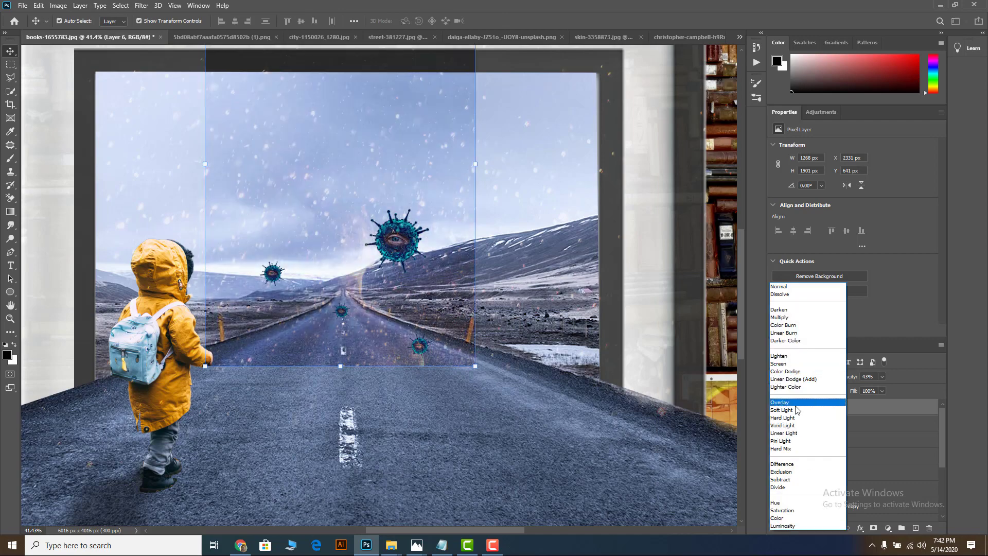
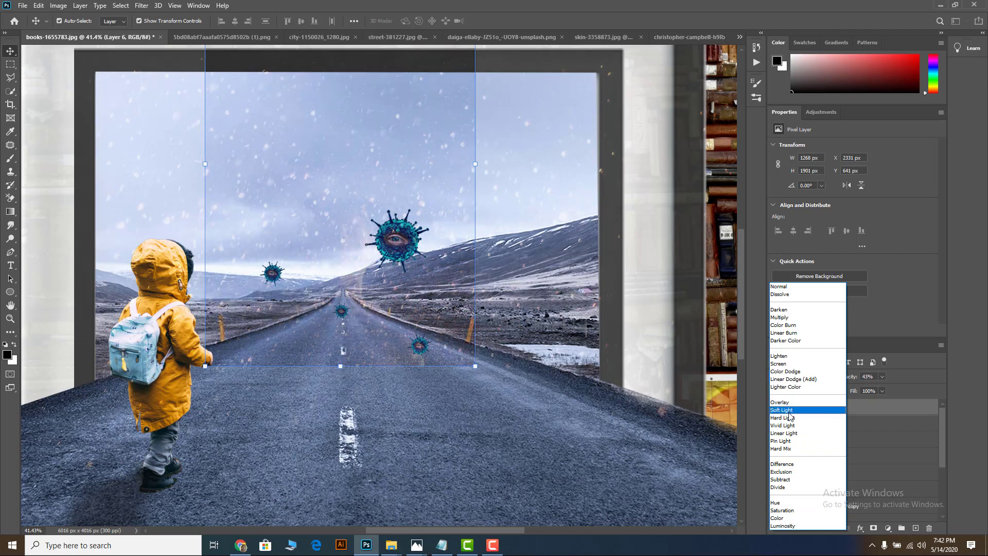
{"action": "left_click", "coordinate": [794, 372]}
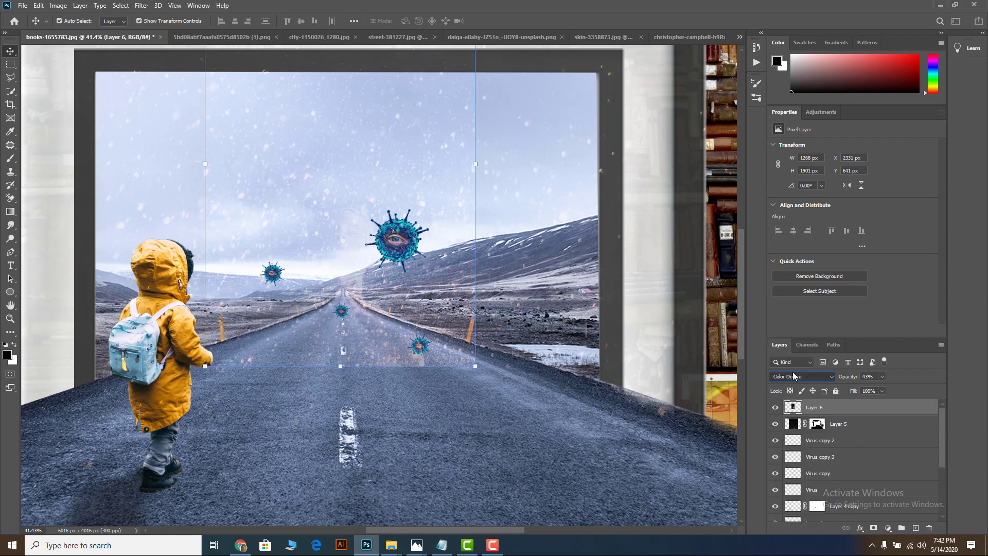
{"action": "left_click", "coordinate": [881, 377]}
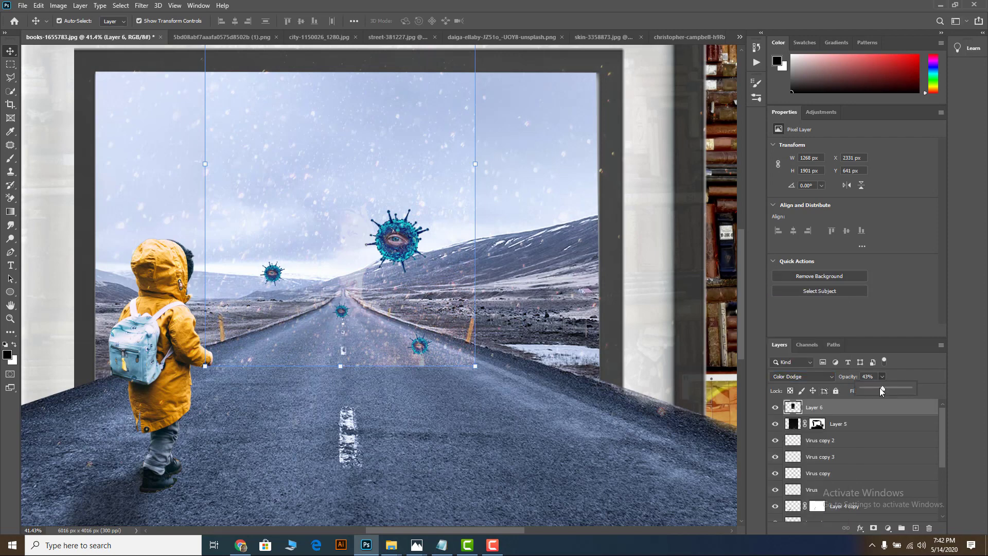
{"action": "left_click", "coordinate": [878, 529]}
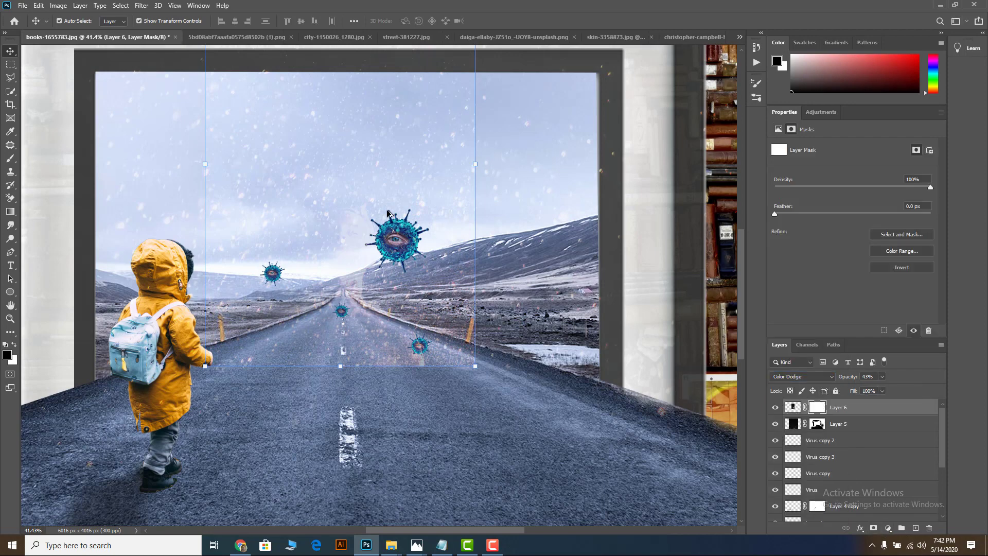
{"action": "scroll", "coordinate": [400, 210], "scroll_direction": "up", "scroll_amount": 1}
{"action": "key", "text": "ctrl+i"}
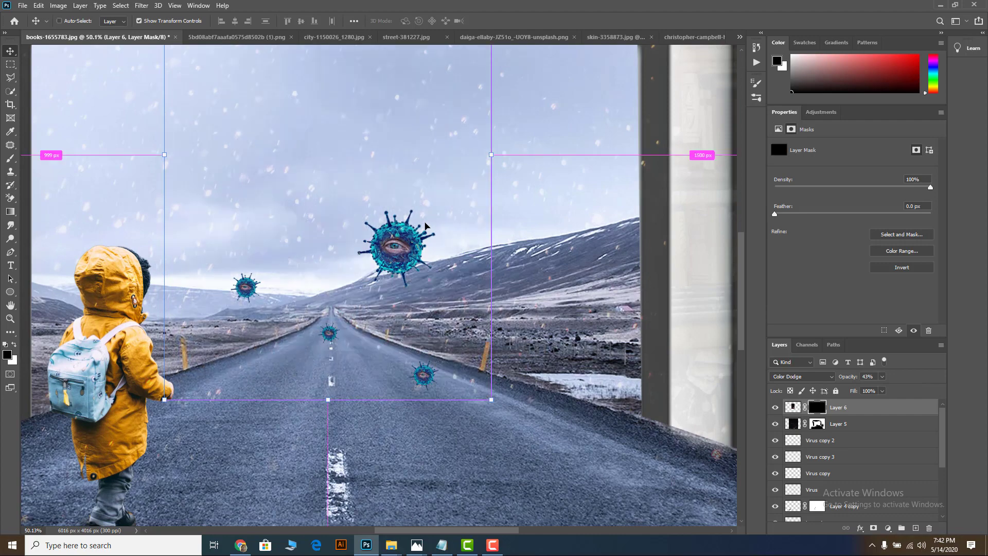
{"action": "scroll", "coordinate": [393, 212], "scroll_direction": "down", "scroll_amount": 1}
Paint white on the new sparks copy's mask over the largest virus with a 100 px brush to reveal sparks there
{"action": "left_click", "coordinate": [339, 220]}
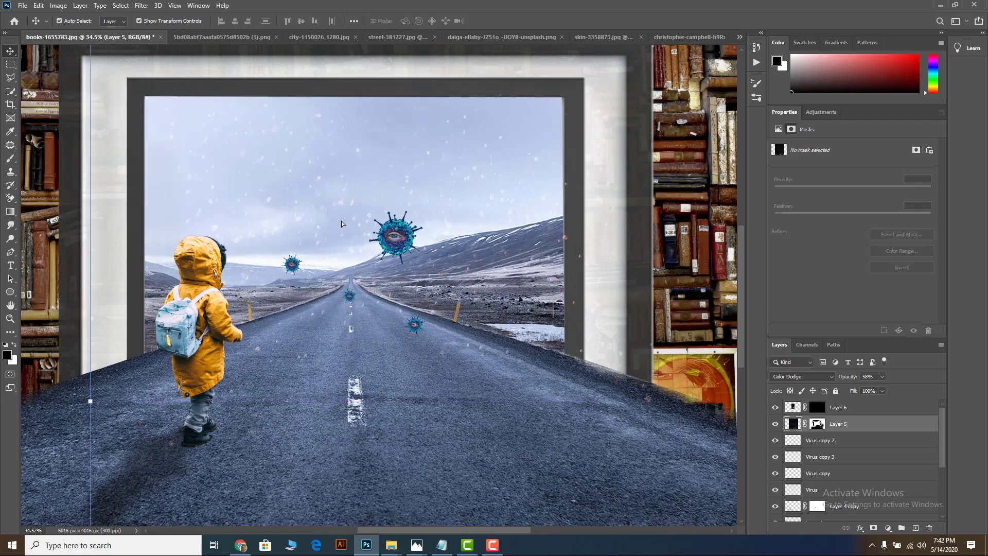
{"action": "right_click", "coordinate": [10, 146]}
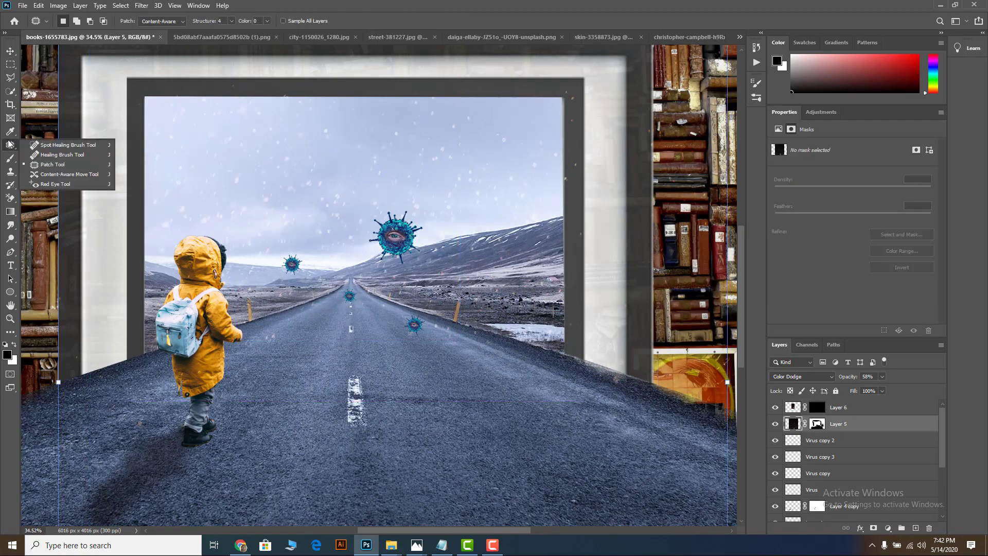
{"action": "right_click", "coordinate": [10, 159]}
{"action": "left_click", "coordinate": [50, 159]}
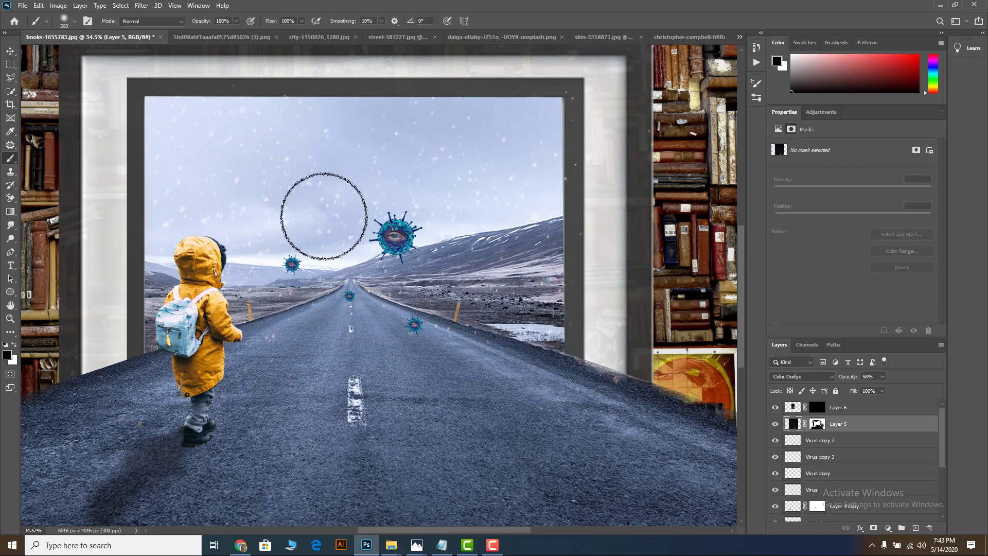
{"action": "scroll", "coordinate": [408, 230], "scroll_direction": "up", "scroll_amount": 2}
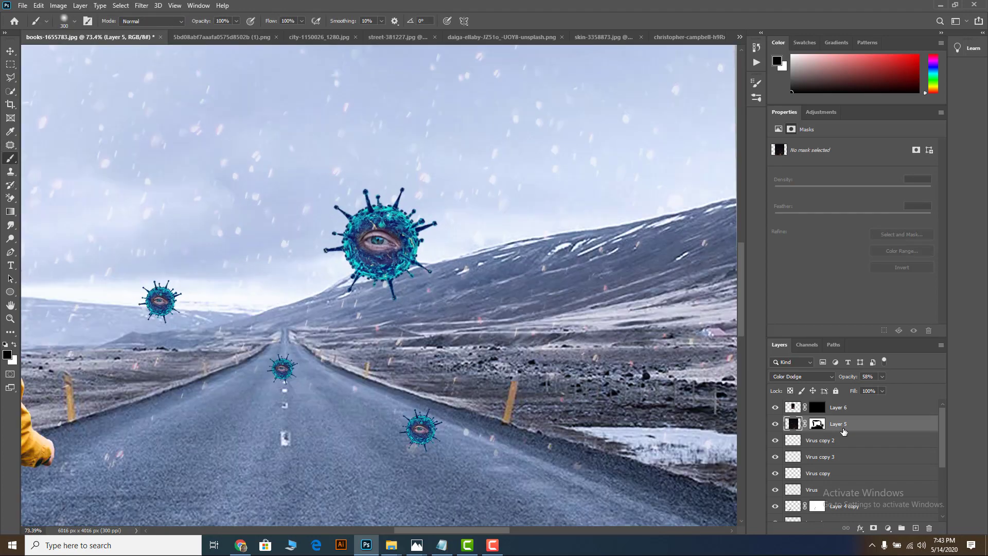
{"action": "left_click", "coordinate": [817, 407]}
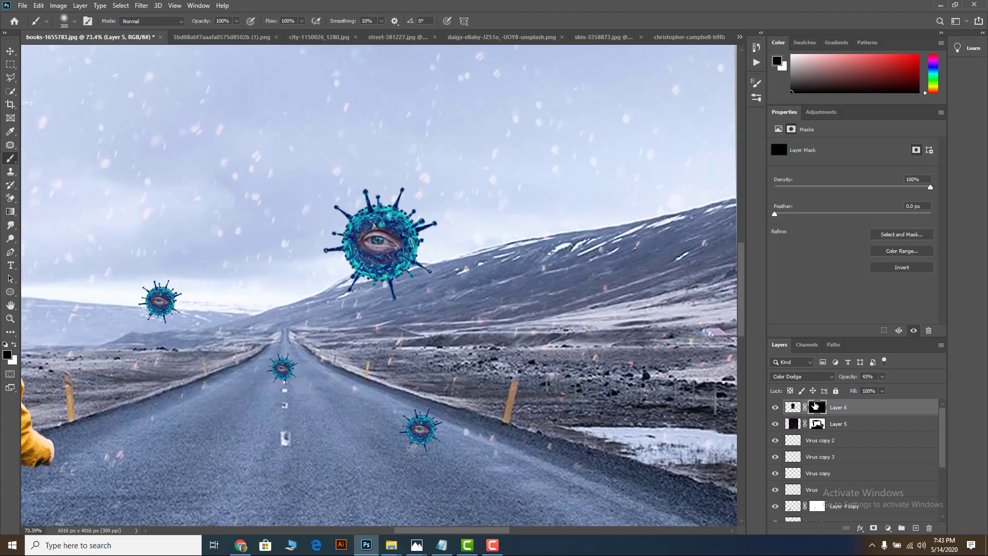
{"action": "key", "text": "bracketleft"}
{"action": "key", "text": "bracketleft"}
{"action": "key", "text": "bracketleft"}
{"action": "key", "text": "bracketleft"}
{"action": "key", "text": "bracketleft"}
{"action": "key", "text": "bracketleft"}
{"action": "key", "text": "bracketleft"}
{"action": "key", "text": "bracketleft"}
{"action": "key", "text": "bracketleft"}
{"action": "key", "text": "bracketleft"}
{"action": "key", "text": "bracketleft"}
{"action": "key", "text": "bracketleft"}
{"action": "key", "text": "bracketleft"}
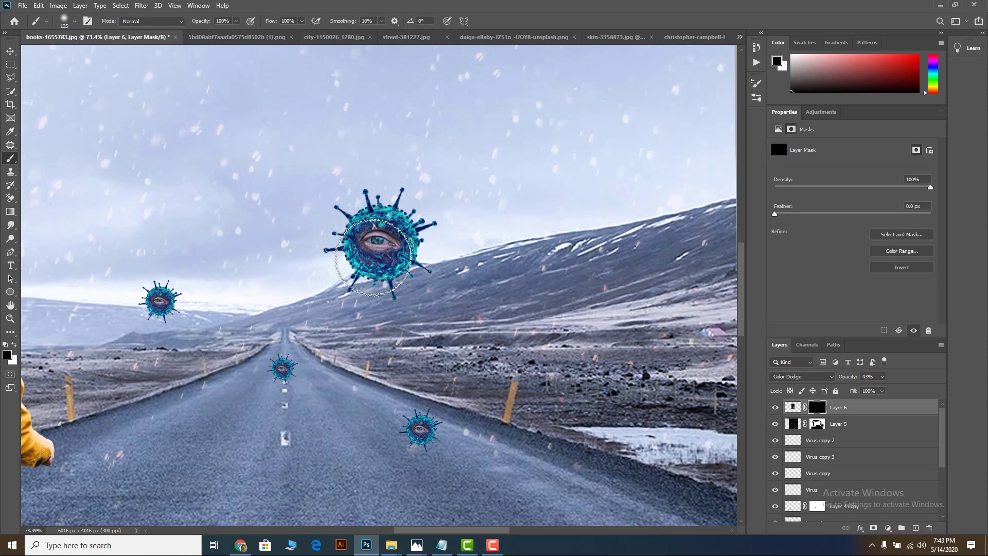
{"action": "key", "text": "x"}
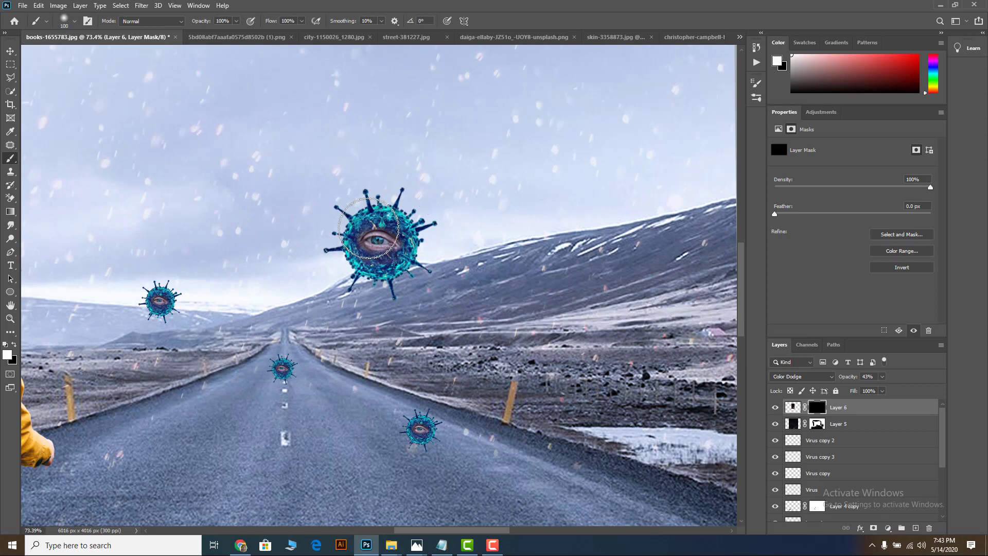
{"action": "mouse_move", "coordinate": [368, 227]}
{"action": "left_mouse_down"}
{"action": "mouse_move", "coordinate": [349, 235]}
{"action": "mouse_move", "coordinate": [379, 272]}
{"action": "mouse_move", "coordinate": [392, 222]}
{"action": "mouse_move", "coordinate": [374, 231]}
{"action": "mouse_move", "coordinate": [422, 220]}
{"action": "left_mouse_up"}
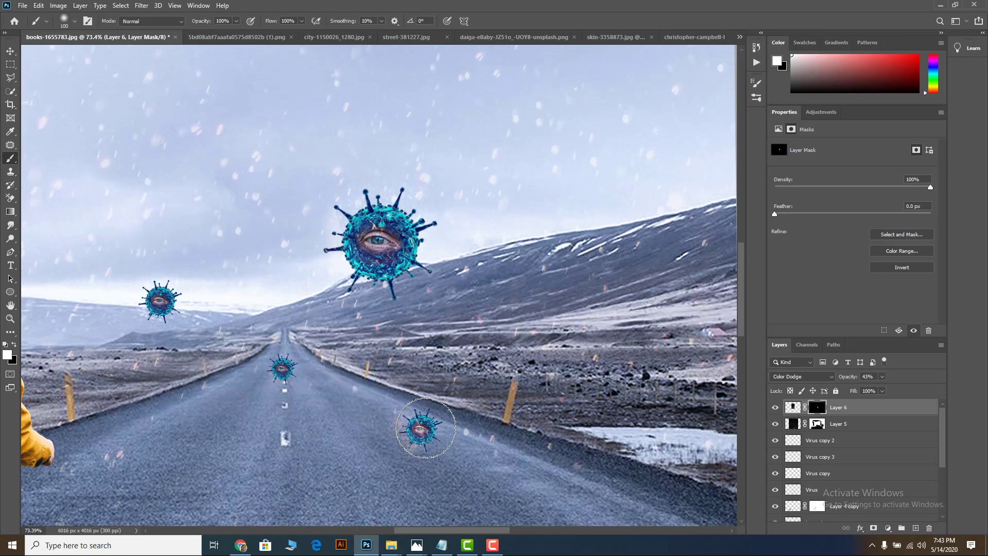
Paint white on the same mask to reveal sparks around the small virus near the road's right edge
{"action": "scroll", "coordinate": [392, 427], "scroll_direction": "up", "scroll_amount": 3}
{"action": "scroll", "coordinate": [392, 427], "scroll_direction": "up", "scroll_amount": 2}
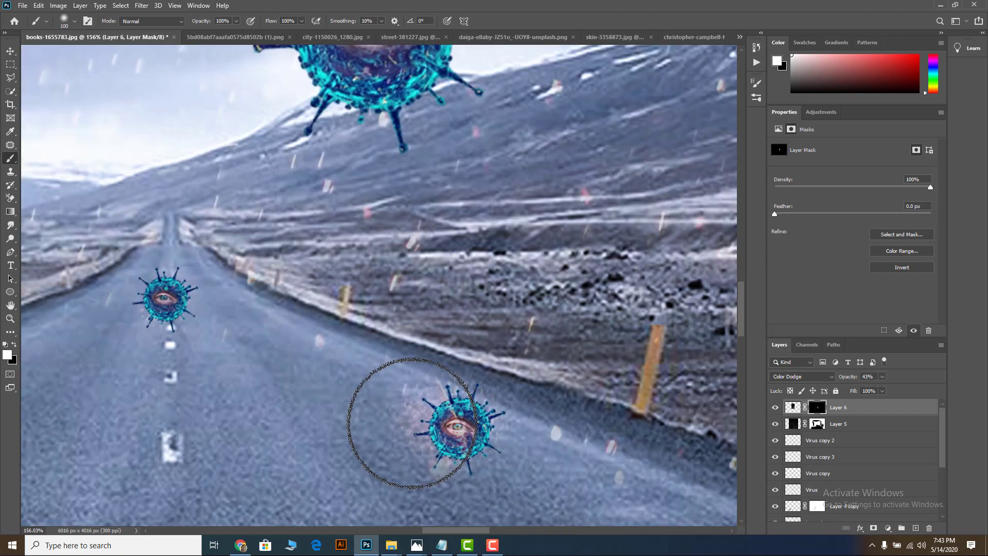
{"action": "scroll", "coordinate": [419, 418], "scroll_direction": "down", "scroll_amount": 4}
{"action": "scroll", "coordinate": [392, 399], "scroll_direction": "down", "scroll_amount": 4}
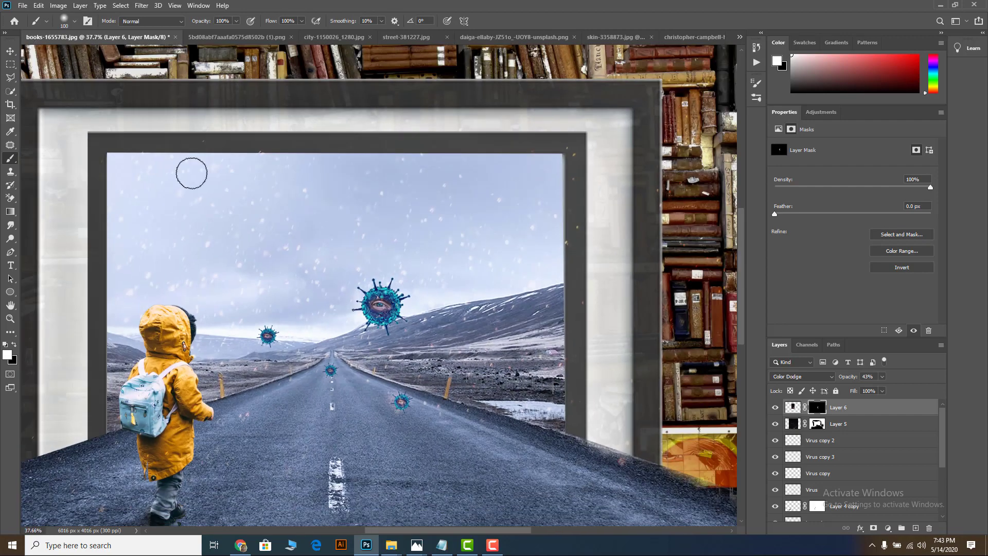
Scale the Layer 5 sparks to 74.83% and position them over the framed scene and the road
{"action": "left_click", "coordinate": [812, 424]}
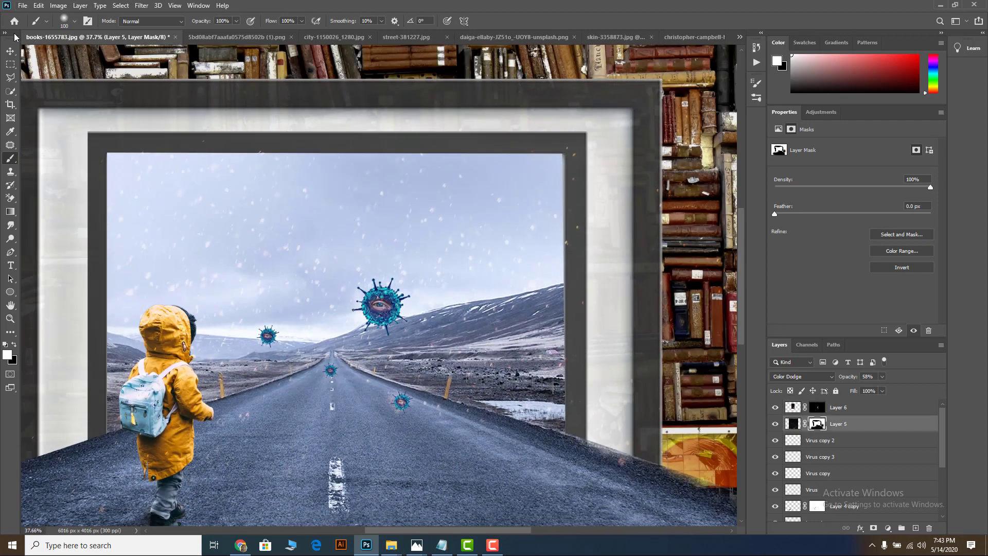
{"action": "left_click", "coordinate": [10, 51]}
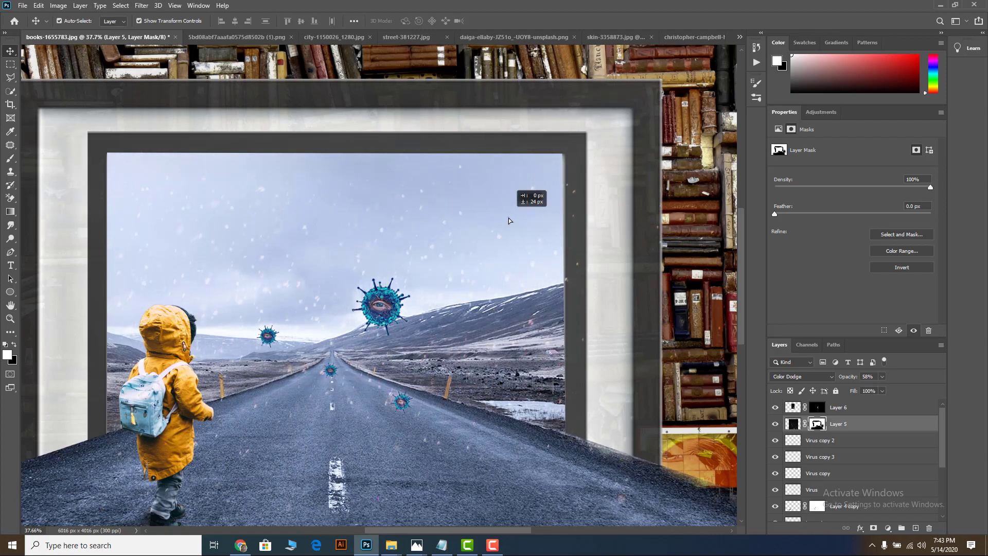
{"action": "scroll", "coordinate": [510, 211], "scroll_direction": "down", "scroll_amount": 3}
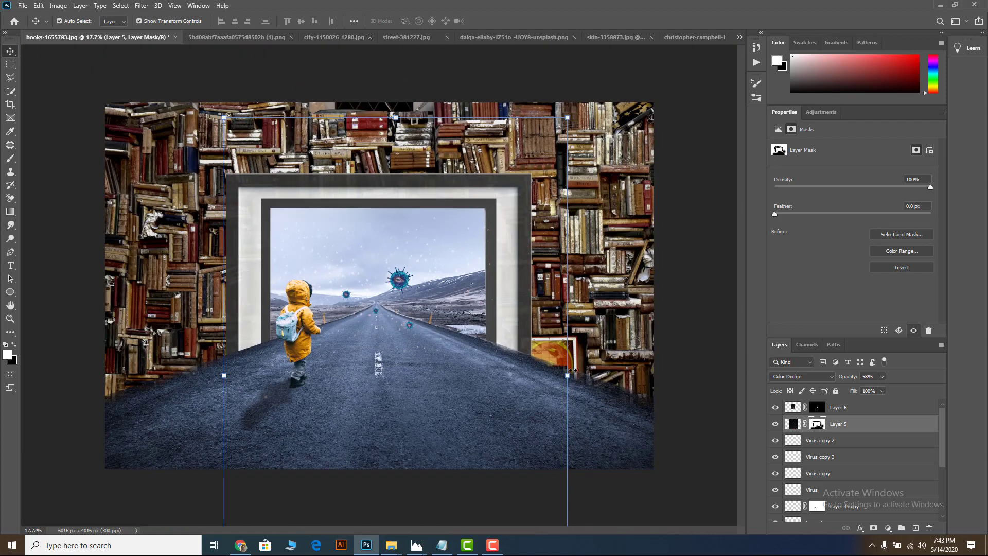
{"action": "left_click_drag", "start_coordinate": [568, 378], "coordinate": [523, 375]}
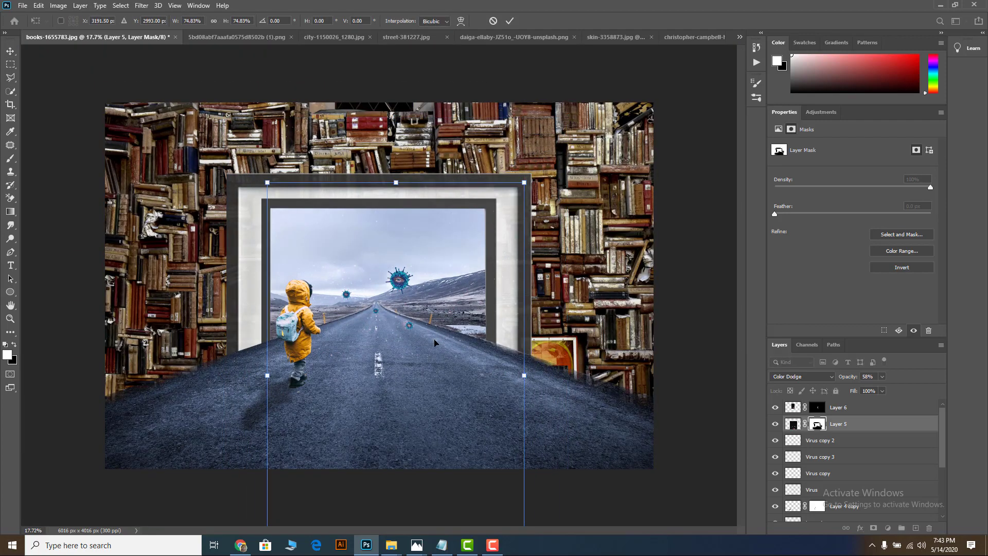
{"action": "left_click_drag", "start_coordinate": [435, 341], "coordinate": [428, 306]}
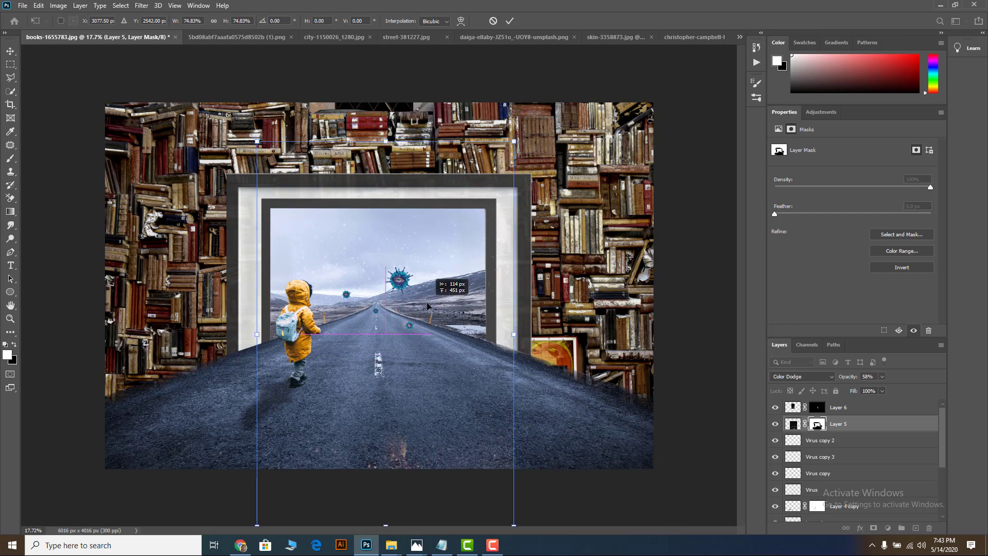
{"action": "scroll", "coordinate": [391, 283], "scroll_direction": "up", "scroll_amount": 4}
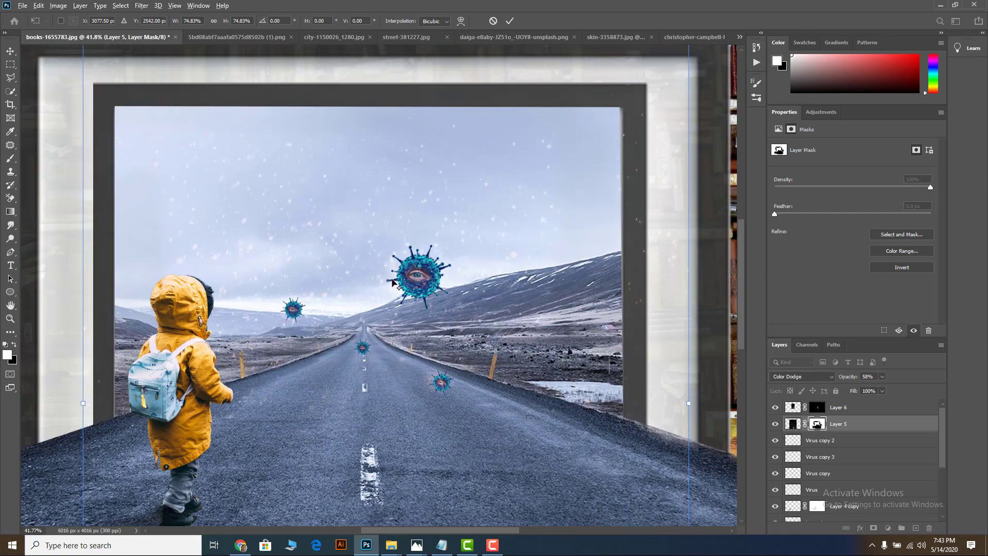
{"action": "left_click", "coordinate": [511, 21]}
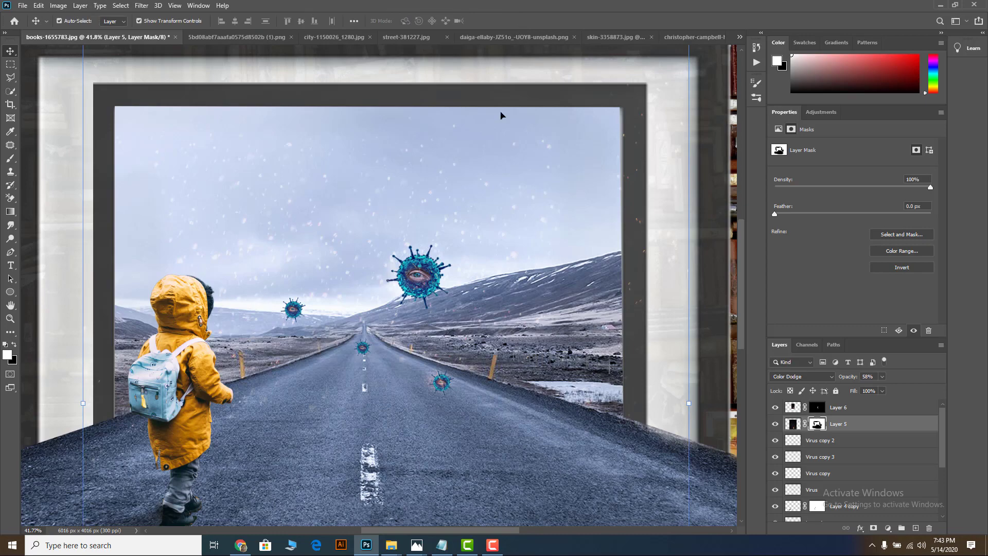
{"action": "scroll", "coordinate": [486, 170], "scroll_direction": "down", "scroll_amount": 4}
{"action": "left_click", "coordinate": [525, 282]}
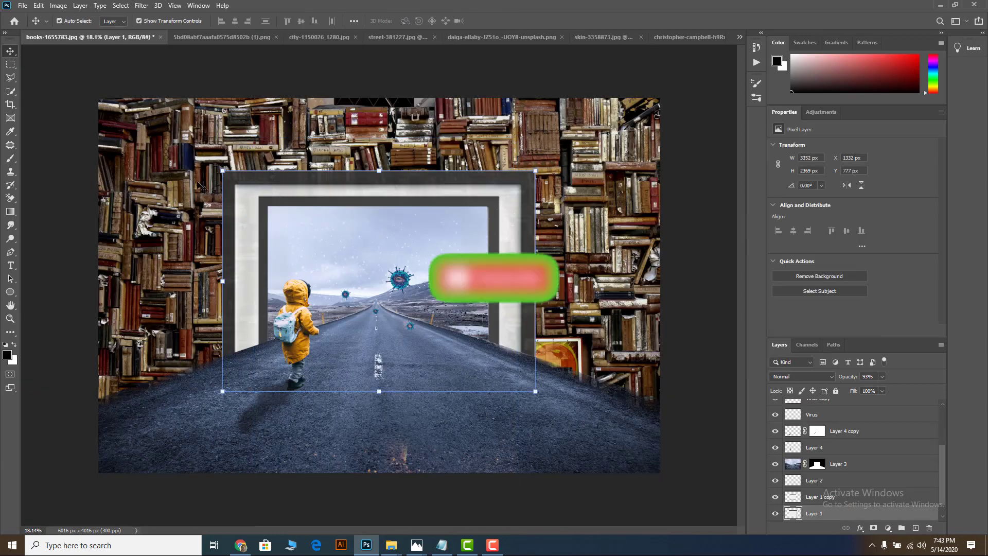
{"action": "left_click", "coordinate": [155, 181]}
{"action": "scroll", "coordinate": [159, 180], "scroll_direction": "up", "scroll_amount": 2}
{"action": "scroll", "coordinate": [175, 195], "scroll_direction": "down", "scroll_amount": 2}
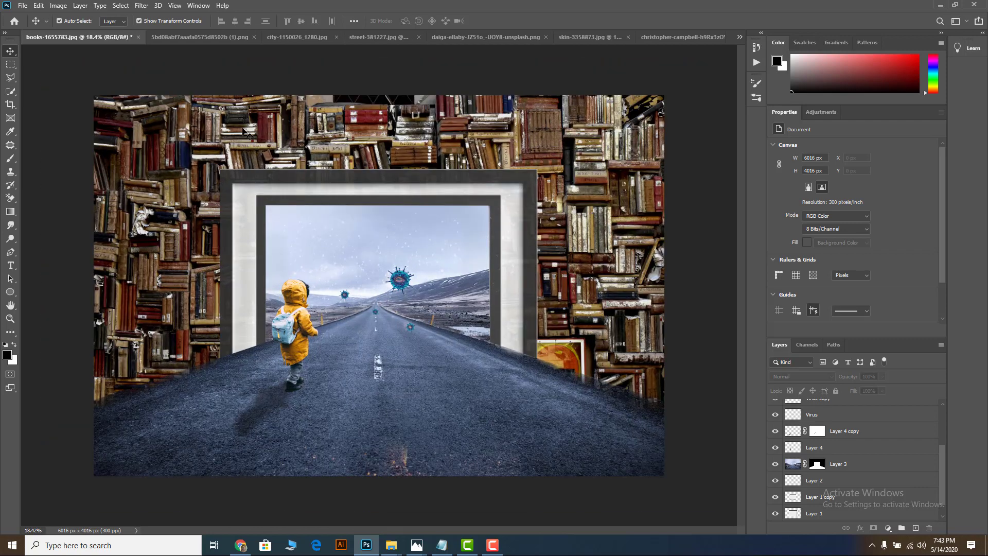
{"action": "scroll", "coordinate": [856, 482], "scroll_direction": "down", "scroll_amount": 1}
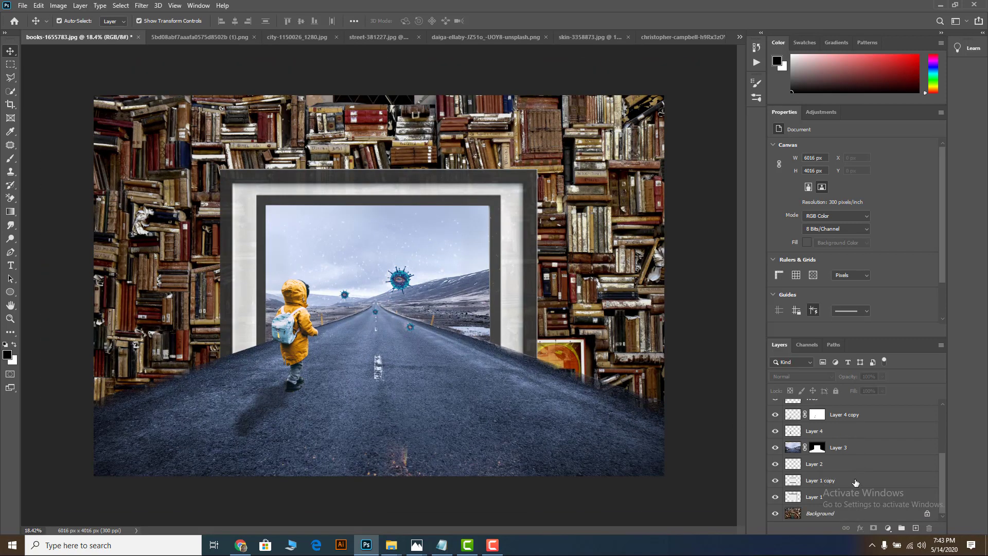
Desaturate the bookshelf background with Camera Raw HSL saturation: Oranges -58, Yellows -21, Greens -29, and reduced Reds
{"action": "left_click", "coordinate": [833, 515]}
{"action": "left_click", "coordinate": [141, 6]}
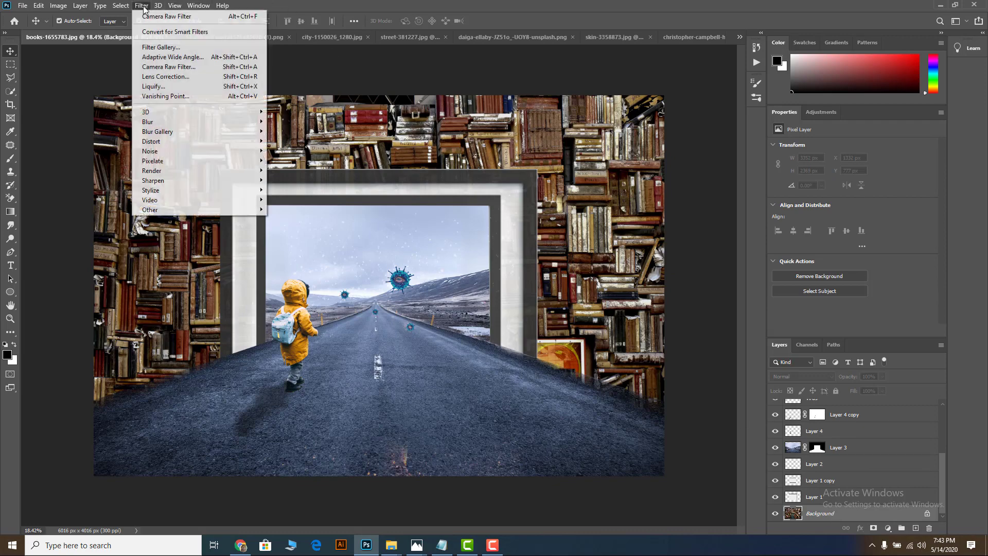
{"action": "left_click", "coordinate": [165, 67]}
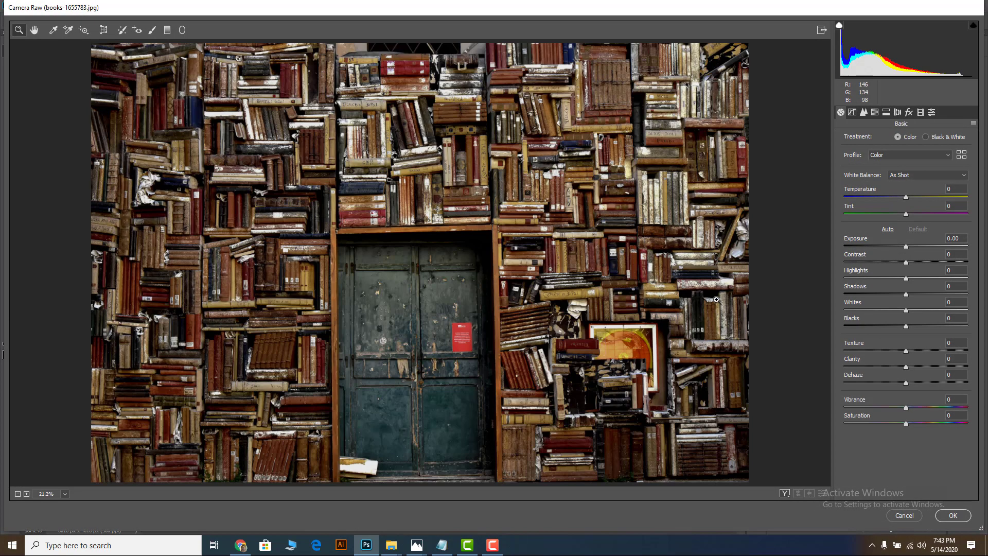
{"action": "left_click", "coordinate": [875, 112]}
{"action": "left_click", "coordinate": [882, 140]}
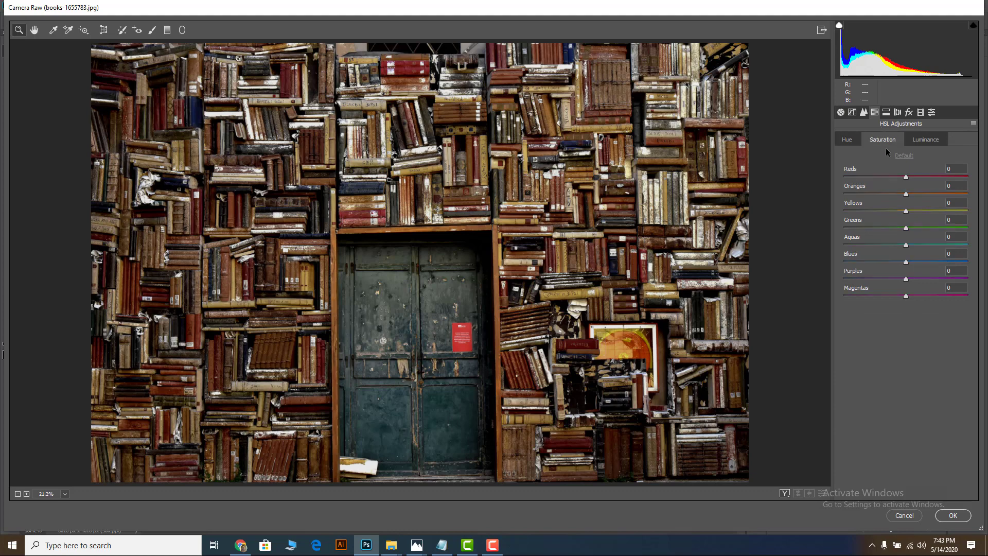
{"action": "left_click_drag", "start_coordinate": [887, 195], "coordinate": [868, 195]}
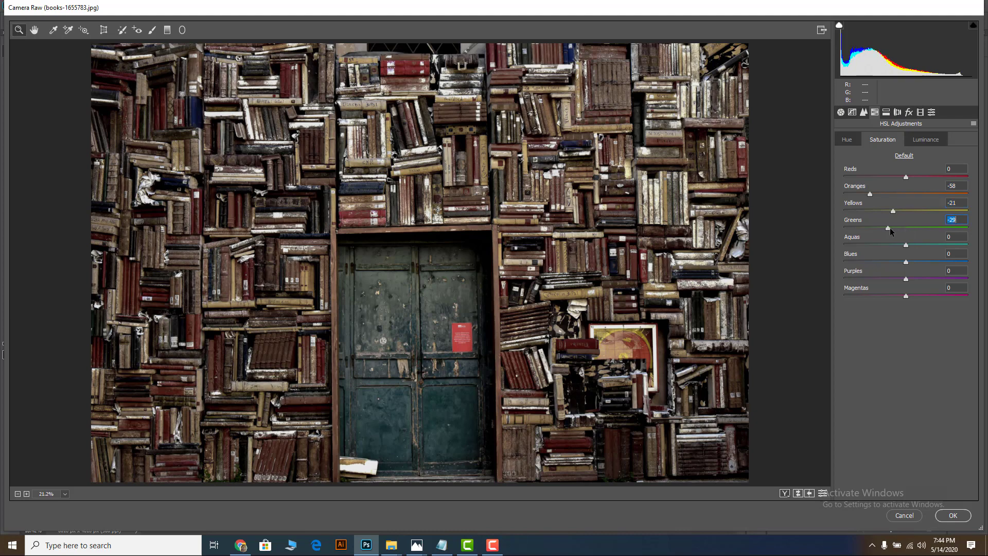
{"action": "left_click_drag", "start_coordinate": [906, 179], "coordinate": [875, 178]}
{"action": "scroll", "coordinate": [595, 246], "scroll_direction": "down", "scroll_amount": 3}
{"action": "scroll", "coordinate": [596, 246], "scroll_direction": "up", "scroll_amount": 1}
{"action": "left_click", "coordinate": [949, 519]}
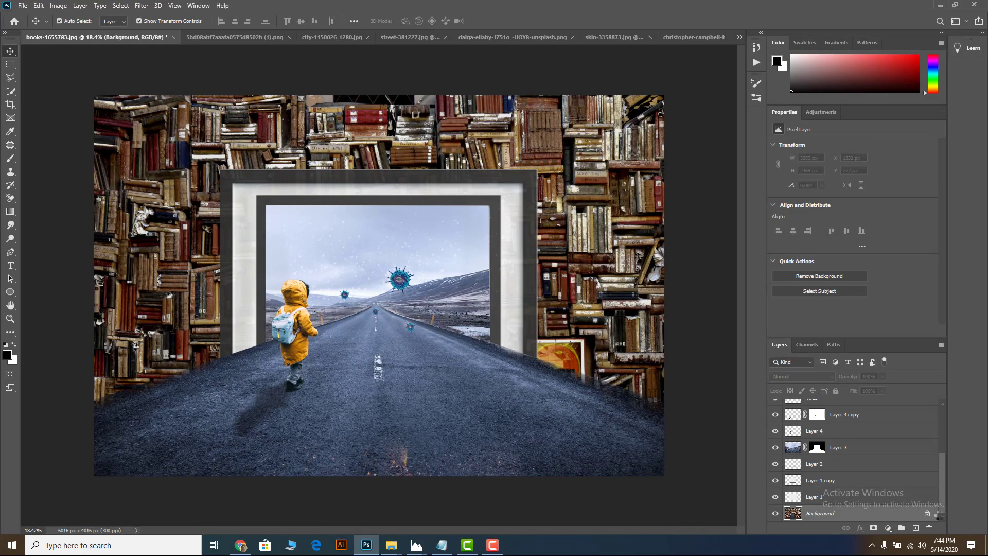
{"action": "scroll", "coordinate": [560, 376], "scroll_direction": "down", "scroll_amount": 4}
{"action": "scroll", "coordinate": [468, 325], "scroll_direction": "up", "scroll_amount": 2}
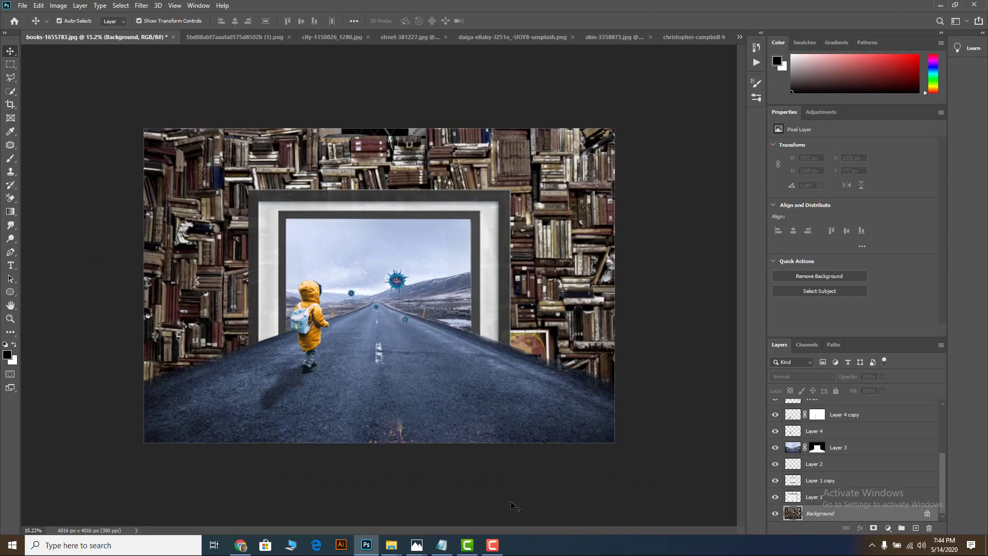
{"action": "left_click", "coordinate": [493, 546]}
{"action": "left_click", "coordinate": [939, 503]}
Warm the road landscape on Layer 3 by applying a Camera Raw temperature of +13
{"action": "left_click", "coordinate": [848, 449]}
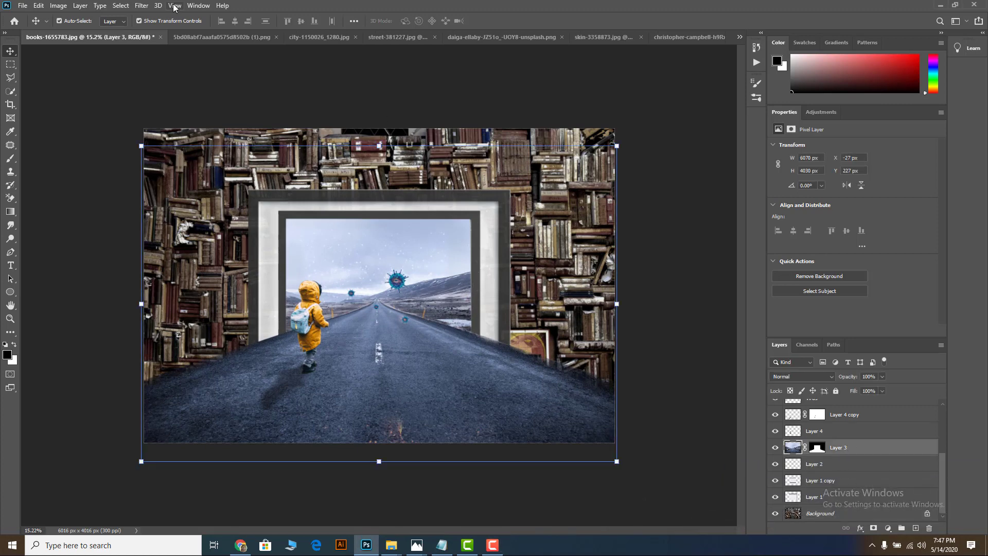
{"action": "left_click", "coordinate": [141, 6]}
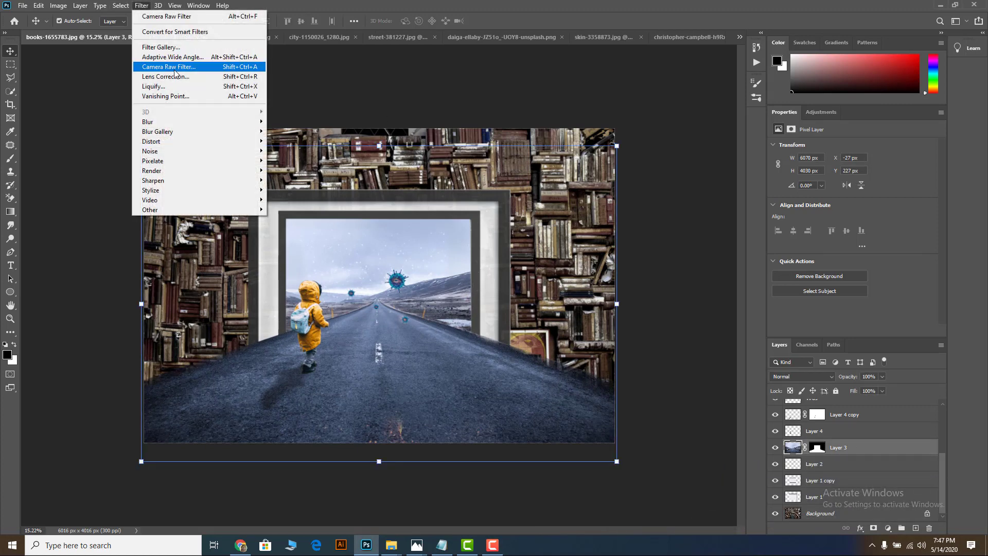
{"action": "left_click", "coordinate": [175, 67]}
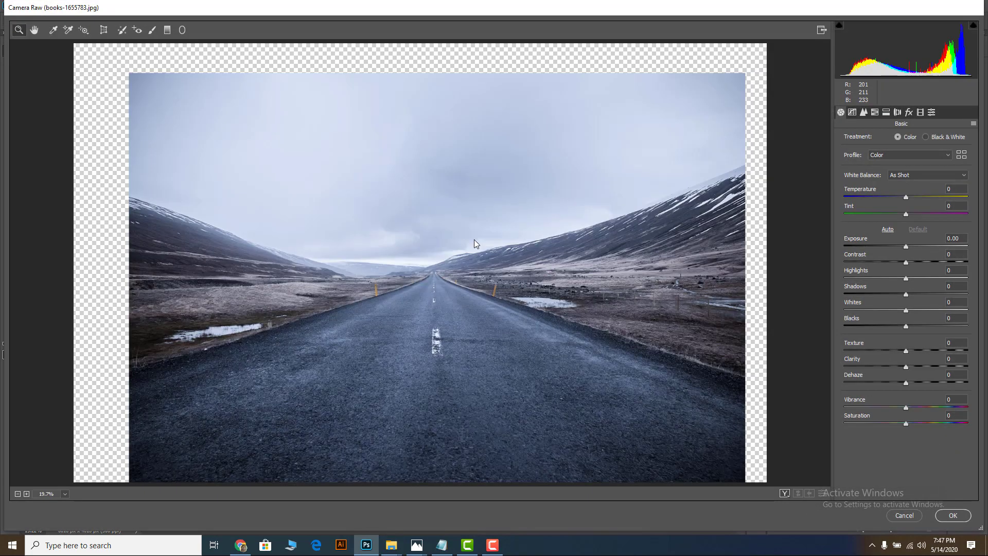
{"action": "left_click_drag", "start_coordinate": [905, 196], "coordinate": [913, 195]}
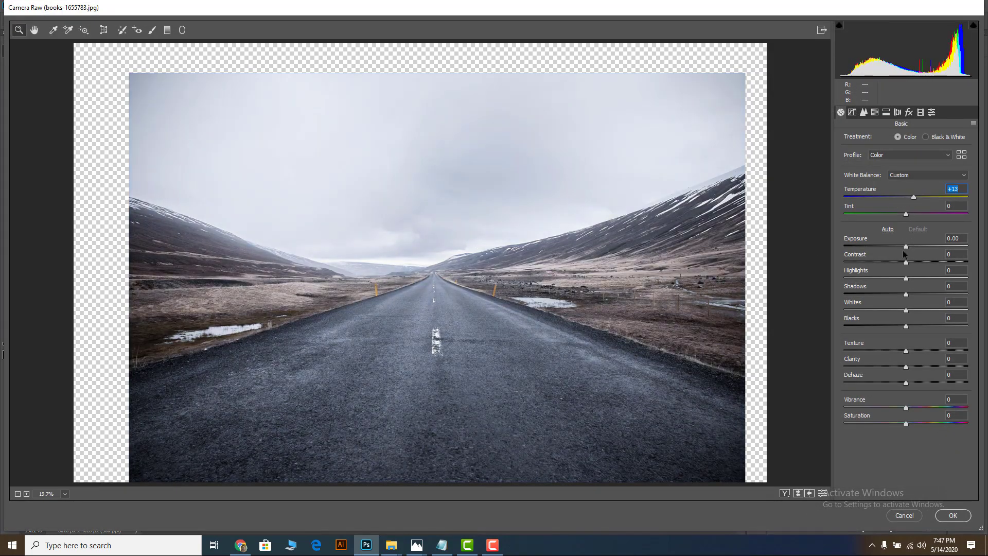
{"action": "left_click", "coordinate": [944, 515]}
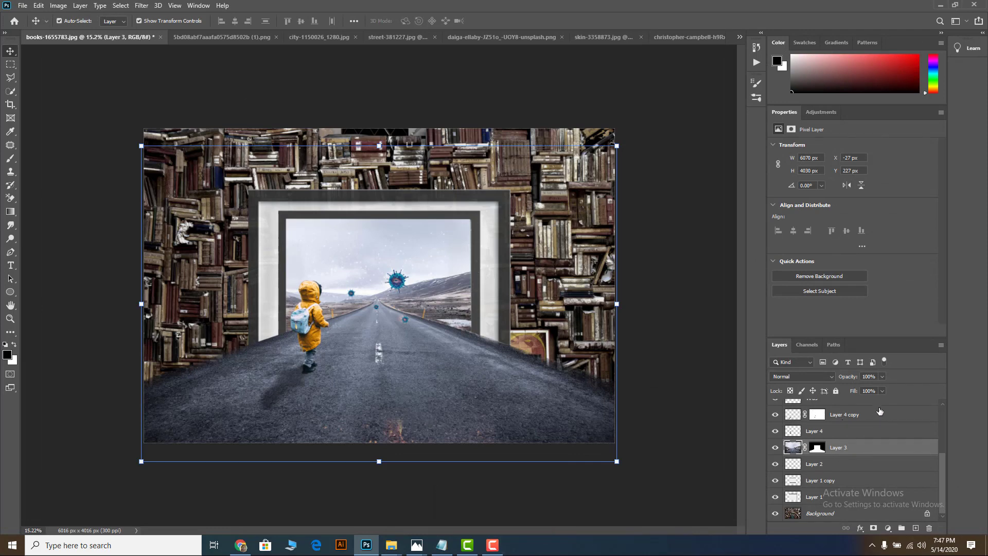
Stamp all visible layers into a new merged layer above Layer 6
{"action": "scroll", "coordinate": [889, 413], "scroll_direction": "up", "scroll_amount": 3}
{"action": "scroll", "coordinate": [889, 413], "scroll_direction": "up", "scroll_amount": 2}
{"action": "left_click", "coordinate": [878, 410]}
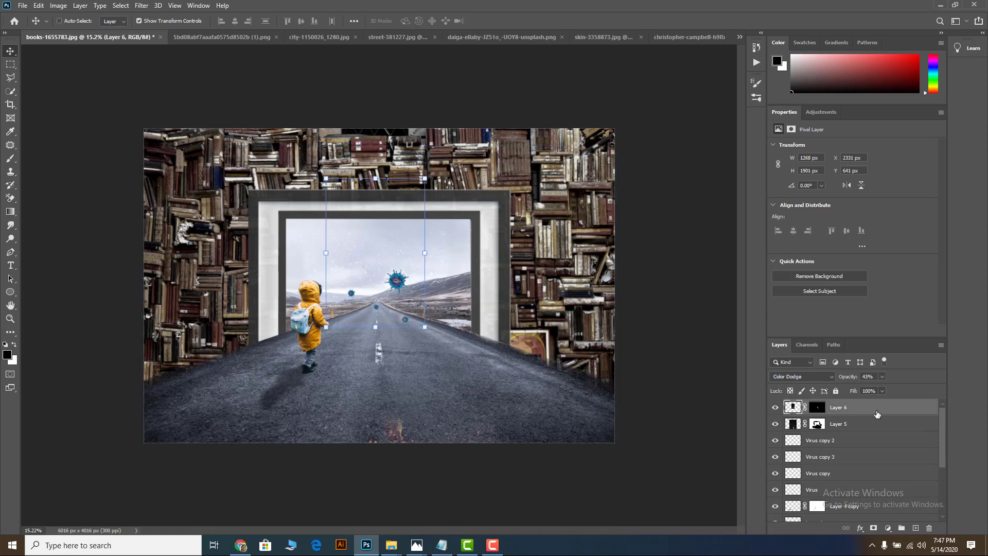
{"action": "key", "text": "ctrl+alt+shift+e"}
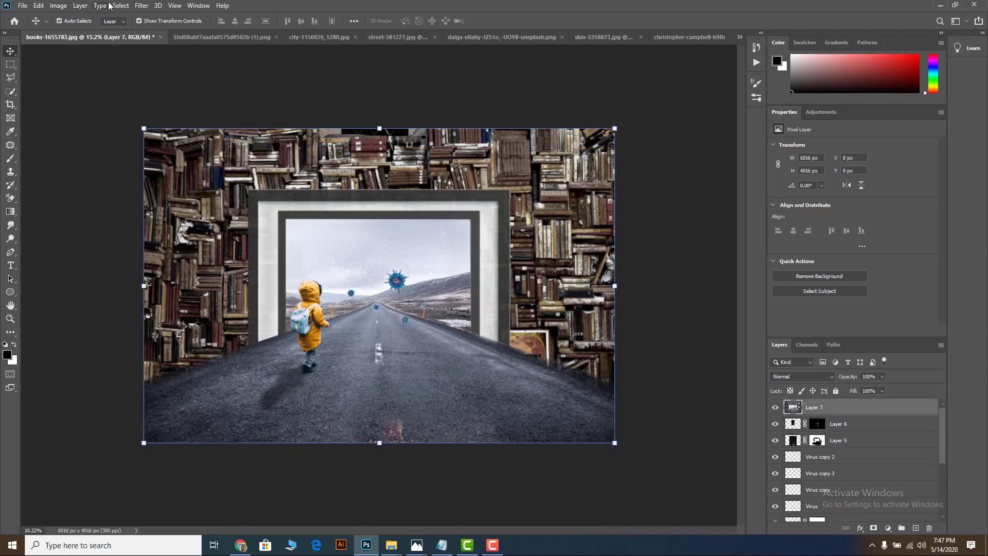
Set the merged layer's Camera Raw temperature to +6
{"action": "left_click", "coordinate": [143, 5]}
{"action": "left_click", "coordinate": [173, 68]}
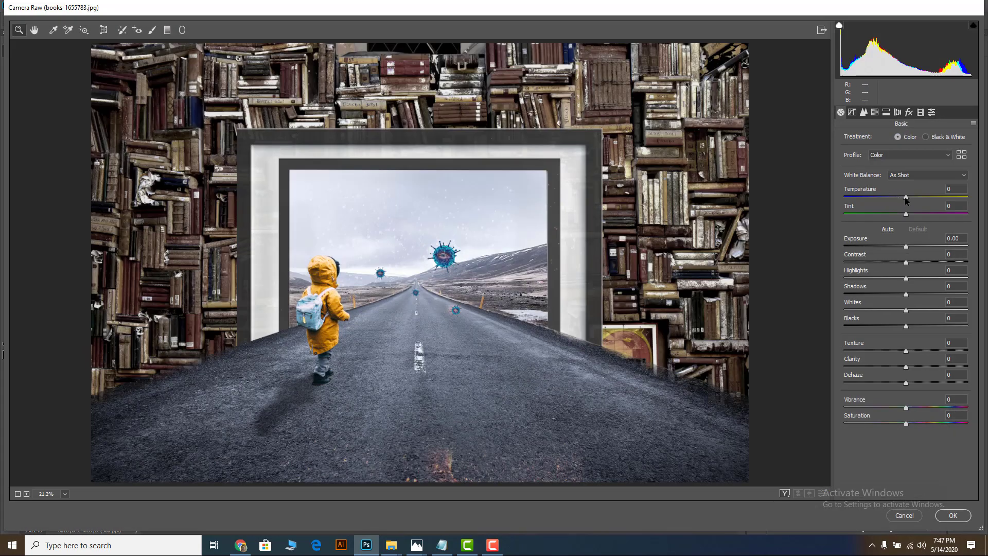
{"action": "left_click_drag", "start_coordinate": [906, 198], "coordinate": [909, 198]}
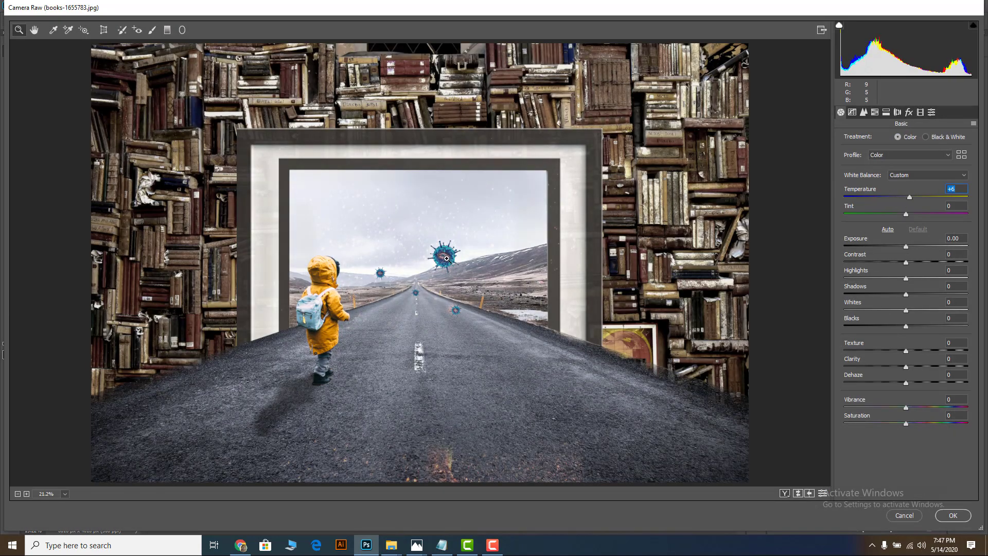
{"action": "scroll", "coordinate": [446, 259], "scroll_direction": "down", "scroll_amount": 5}
{"action": "scroll", "coordinate": [447, 258], "scroll_direction": "up", "scroll_amount": 3}
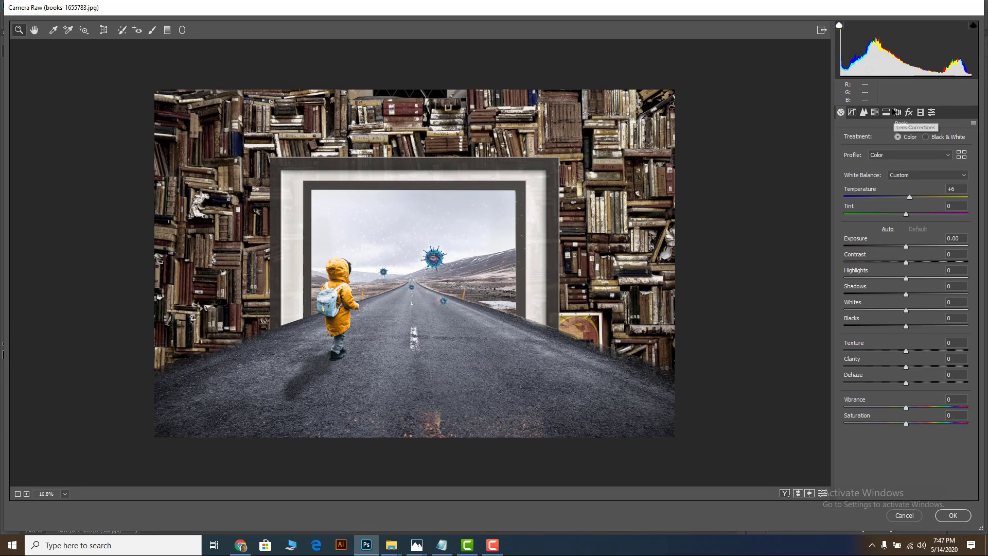
Set the Blue Primary hue to -48 in the Camera Raw calibration of the merged layer
{"action": "left_click", "coordinate": [921, 112]}
{"action": "left_click_drag", "start_coordinate": [908, 306], "coordinate": [878, 314]}
{"action": "scroll", "coordinate": [420, 262], "scroll_direction": "down", "scroll_amount": 5}
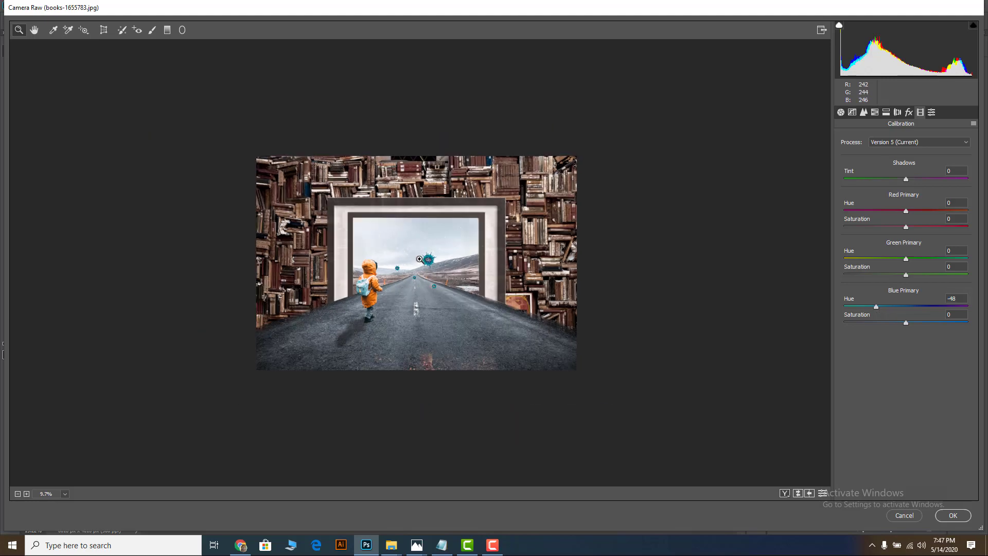
{"action": "scroll", "coordinate": [396, 265], "scroll_direction": "up", "scroll_amount": 6}
{"action": "scroll", "coordinate": [449, 265], "scroll_direction": "up", "scroll_amount": 1}
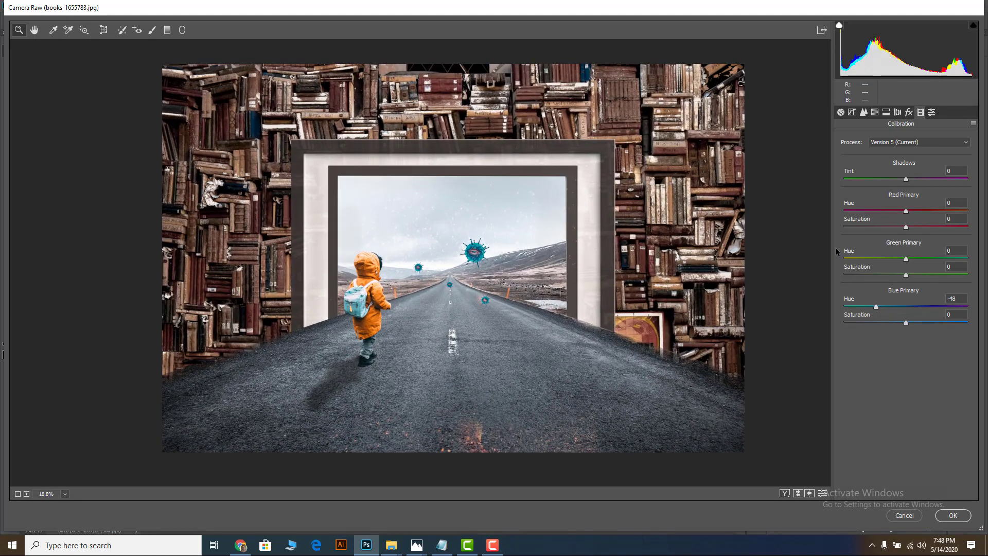
Set the calibration's Green Primary hue to -6 and Red Primary hue to +46, and apply the Camera Raw grade
{"action": "mouse_move", "coordinate": [905, 258]}
{"action": "left_mouse_down"}
{"action": "mouse_move", "coordinate": [880, 256]}
{"action": "mouse_move", "coordinate": [924, 274]}
{"action": "mouse_move", "coordinate": [904, 274]}
{"action": "left_mouse_up"}
{"action": "left_click_drag", "start_coordinate": [907, 213], "coordinate": [937, 218]}
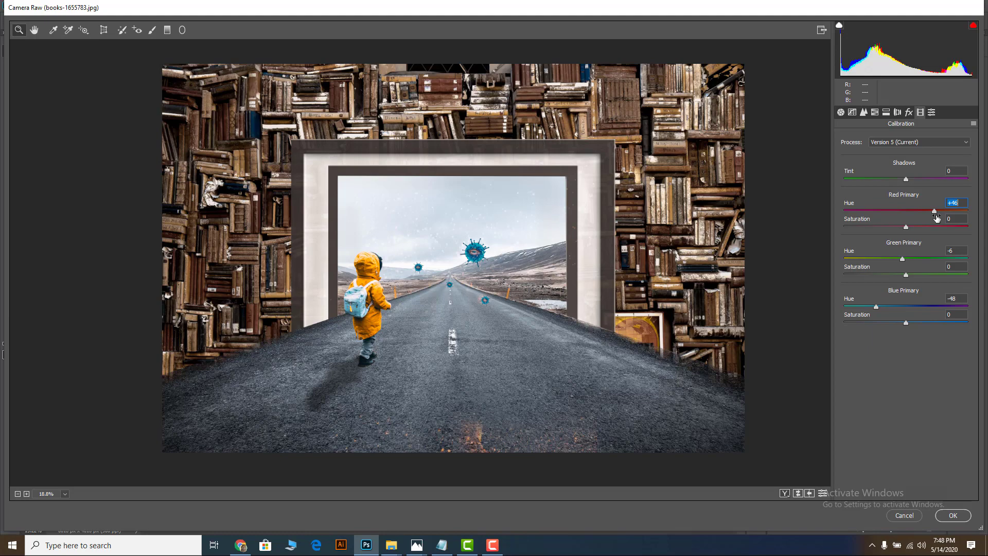
{"action": "scroll", "coordinate": [426, 248], "scroll_direction": "down", "scroll_amount": 5}
{"action": "scroll", "coordinate": [435, 248], "scroll_direction": "up", "scroll_amount": 4}
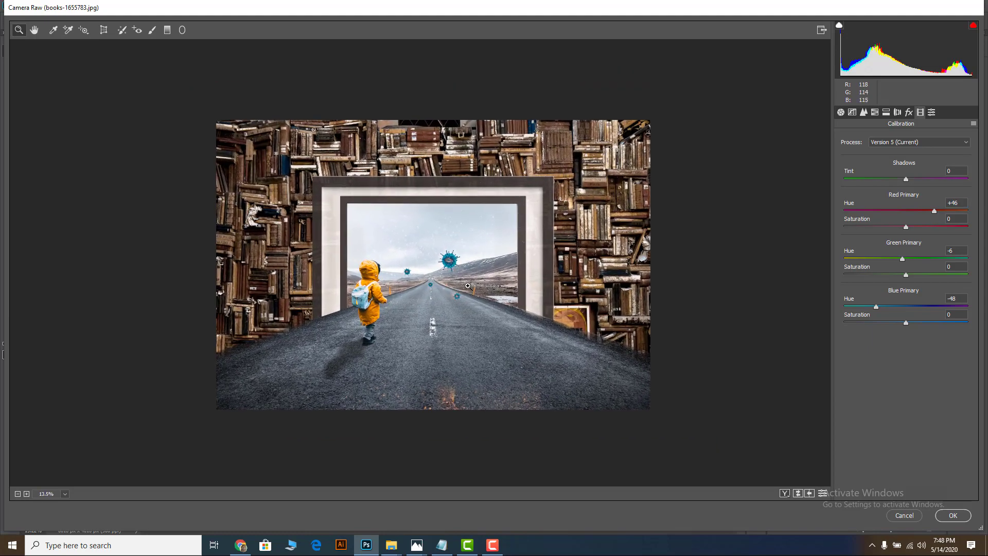
{"action": "scroll", "coordinate": [468, 285], "scroll_direction": "up", "scroll_amount": 1}
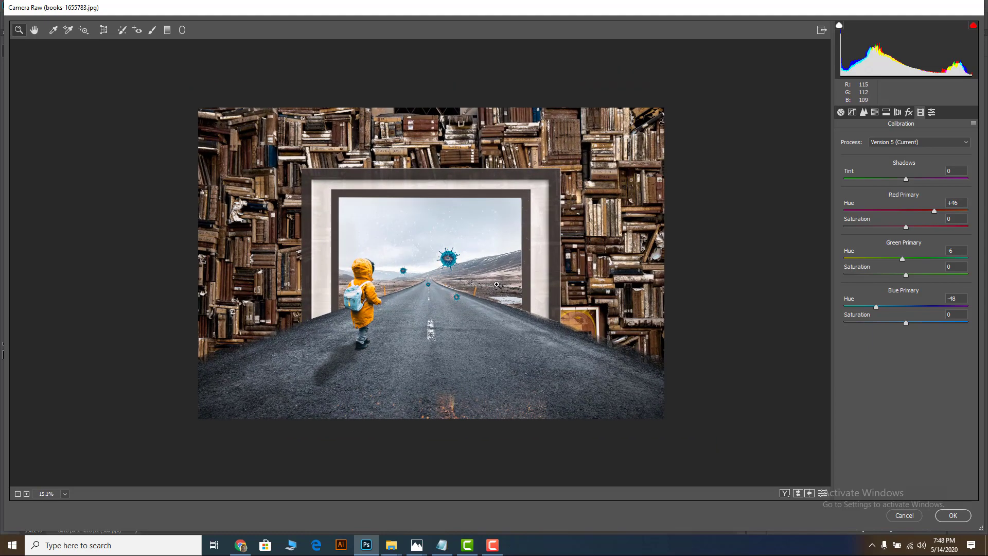
{"action": "scroll", "coordinate": [497, 284], "scroll_direction": "up", "scroll_amount": 2}
{"action": "scroll", "coordinate": [503, 287], "scroll_direction": "down", "scroll_amount": 3}
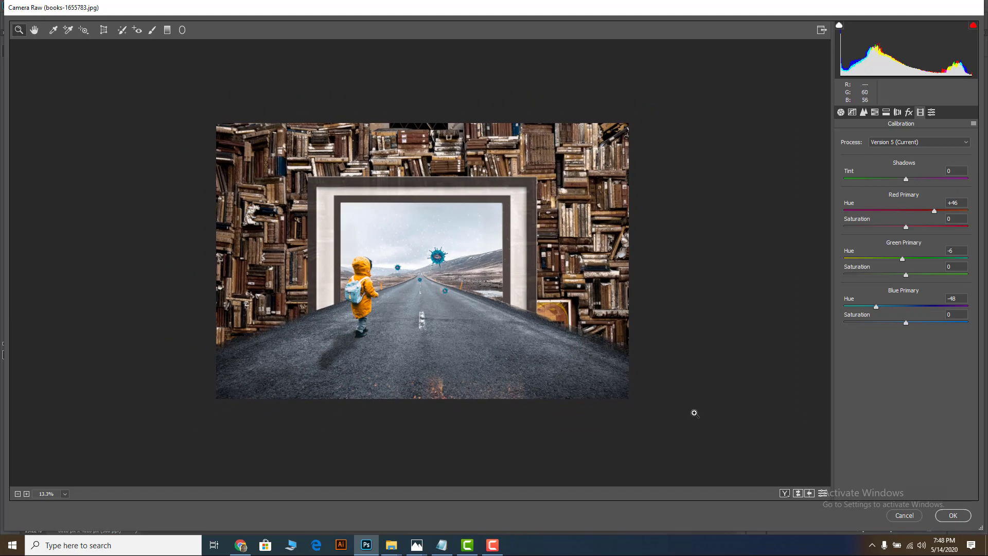
{"action": "left_click", "coordinate": [953, 515]}
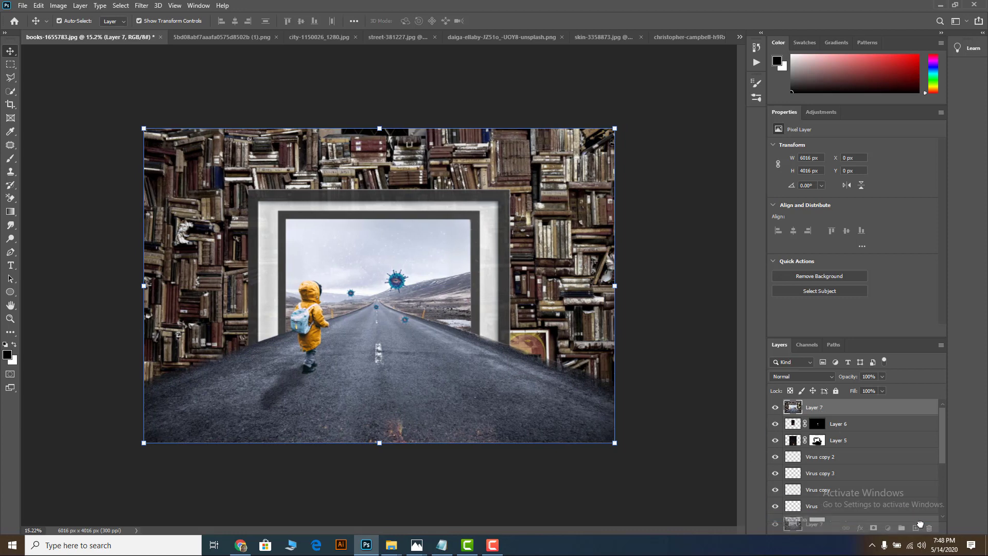
Delete the merged layer at the top of the layer stack
{"action": "key", "text": "Delete"}
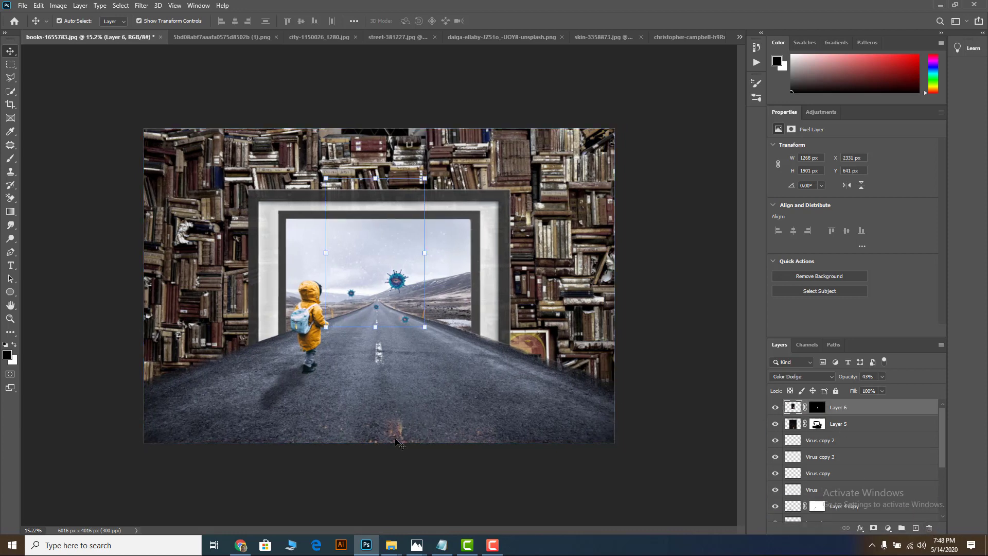
Paint black on the Layer 5 sparks with a 500 px brush to remove the orange glow at the road's near edge
{"action": "left_click", "coordinate": [369, 418]}
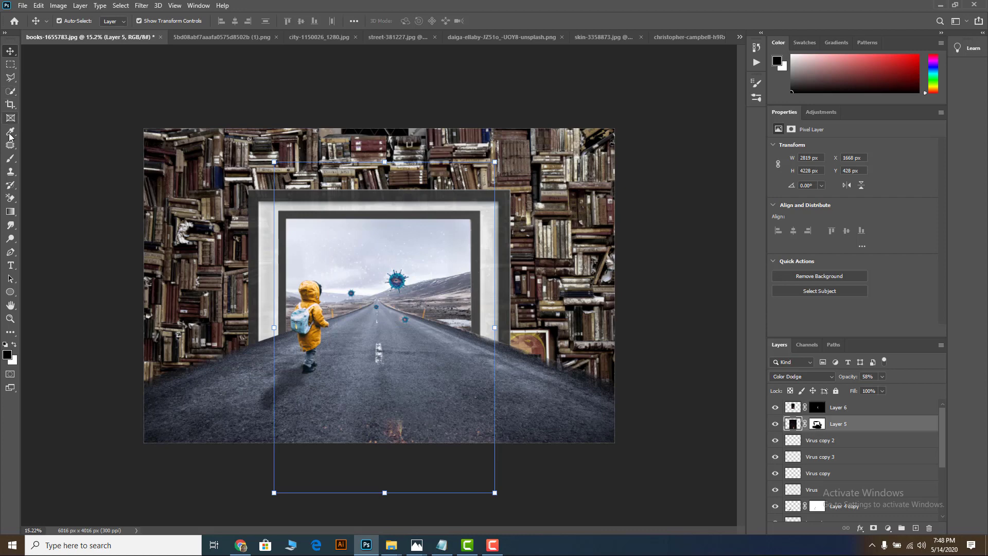
{"action": "left_click_drag", "start_coordinate": [10, 158], "coordinate": [41, 161]}
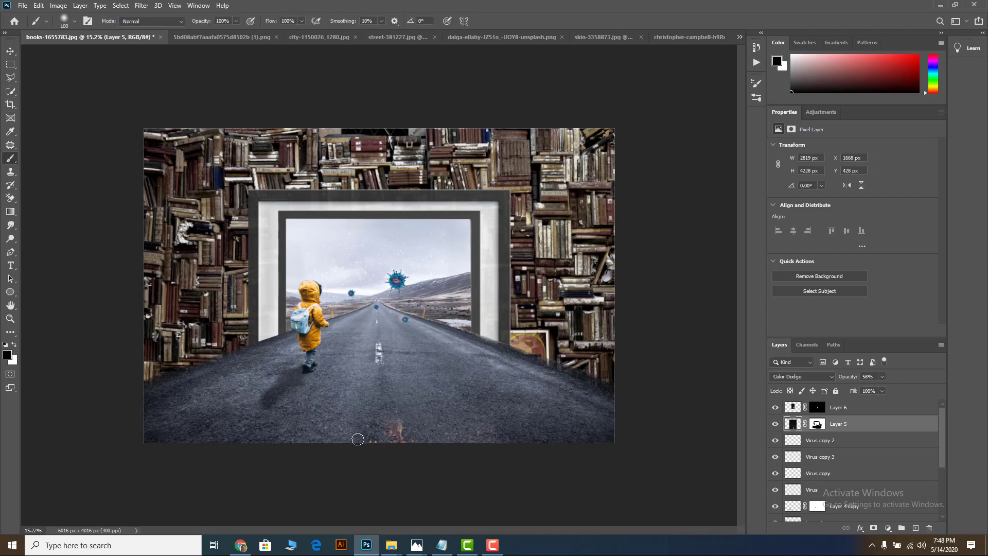
{"action": "key", "text": "bracketright"}
{"action": "key", "text": "bracketright"}
{"action": "key", "text": "bracketright"}
{"action": "key", "text": "bracketright"}
{"action": "key", "text": "bracketright"}
{"action": "key", "text": "bracketright"}
{"action": "key", "text": "bracketright"}
{"action": "key", "text": "bracketright"}
{"action": "left_click_drag", "start_coordinate": [354, 439], "coordinate": [507, 431]}
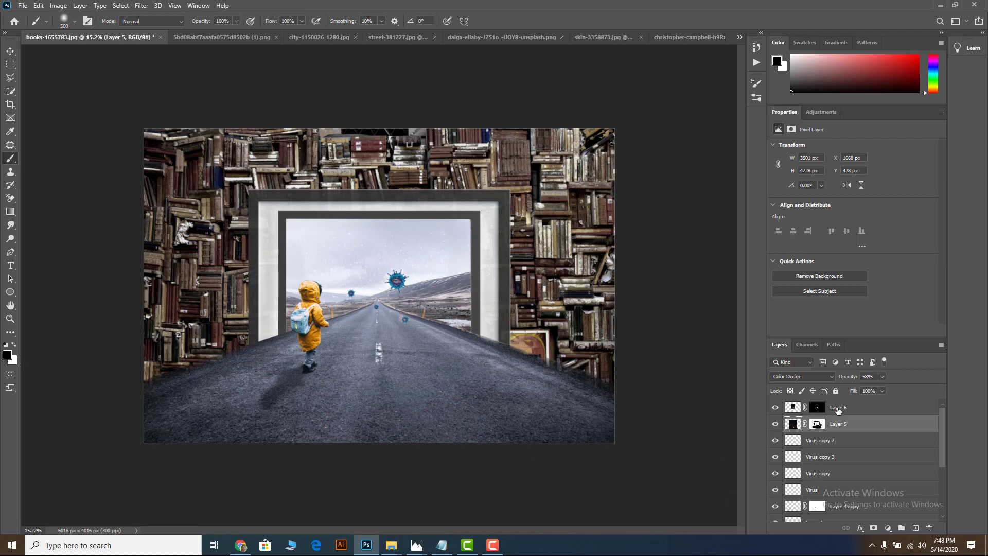
Stamp the visible artwork into a fresh merged layer above Layer 6
{"action": "left_click", "coordinate": [839, 408]}
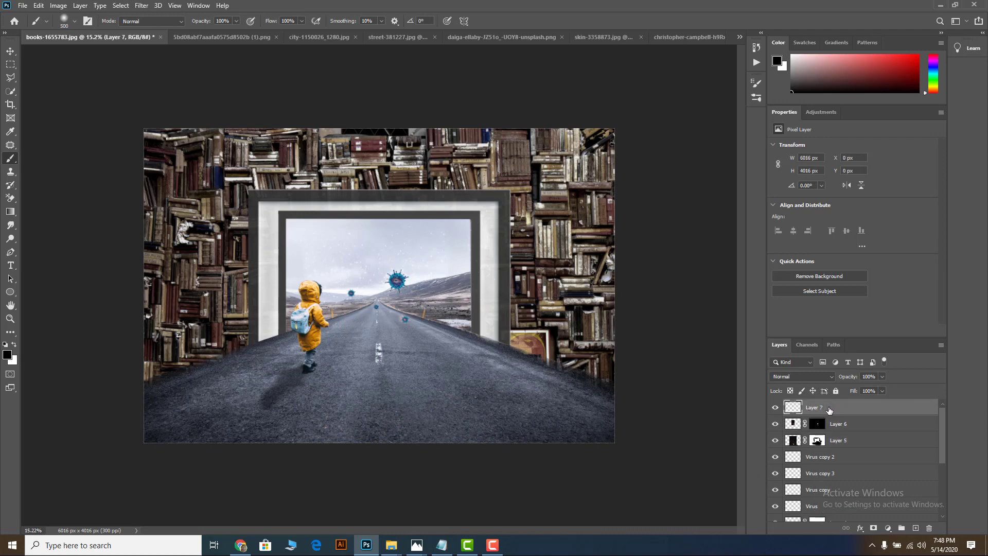